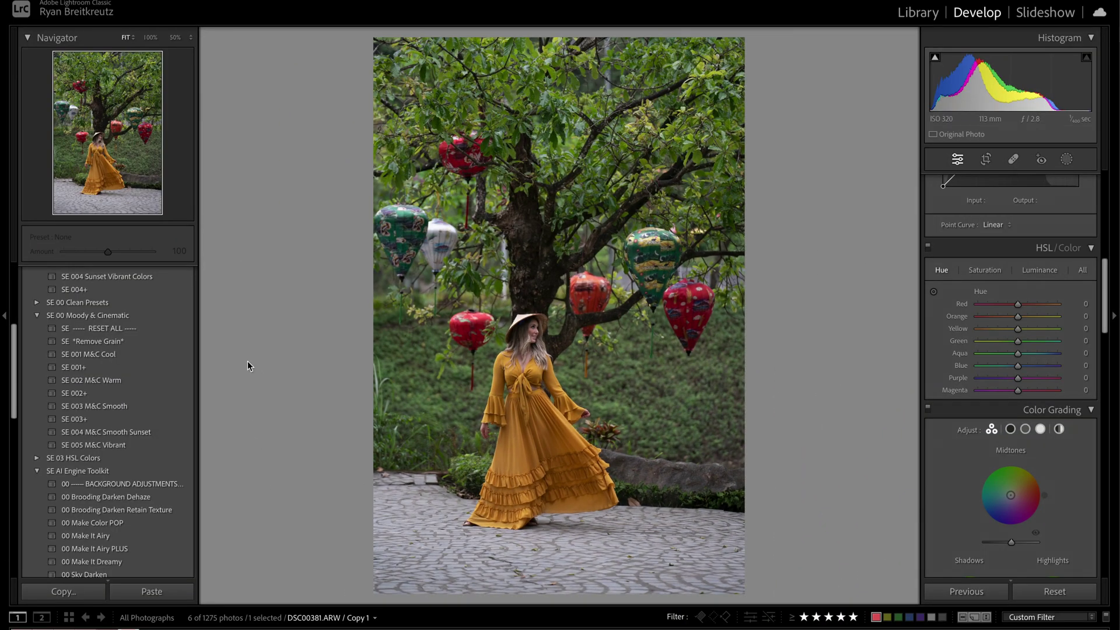
# Step: Apply the SE 005 M&C Vibrant preset, test the HSL Yellow hue, then settle at -8
pyautogui.click(92, 445)
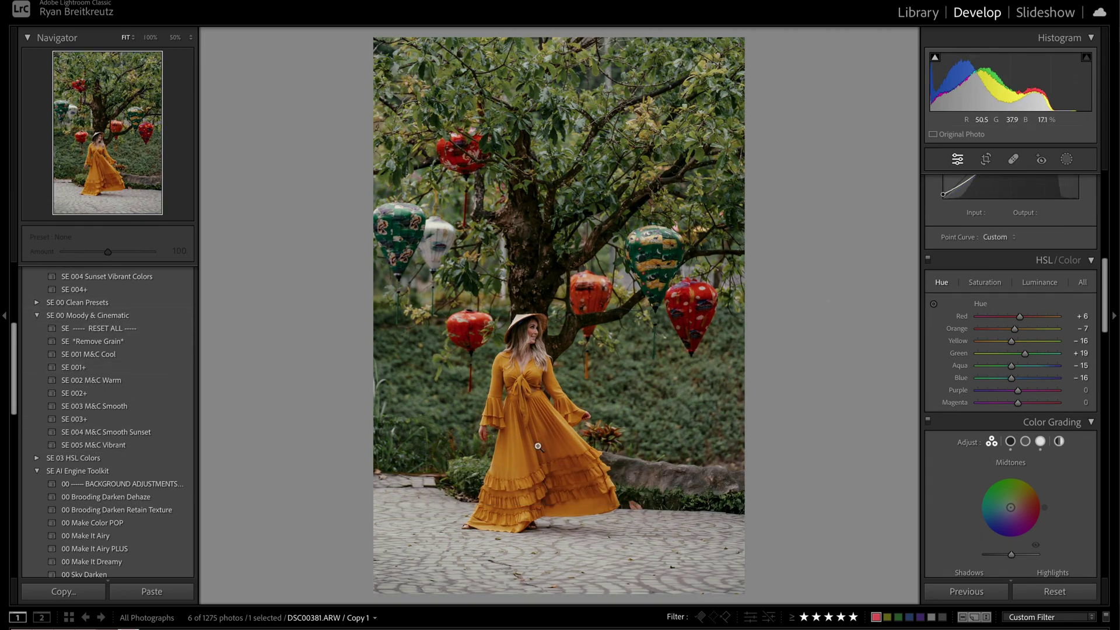
pyautogui.click(525, 431)
pyautogui.moveTo(537, 261); pyautogui.dragTo(550, 321)
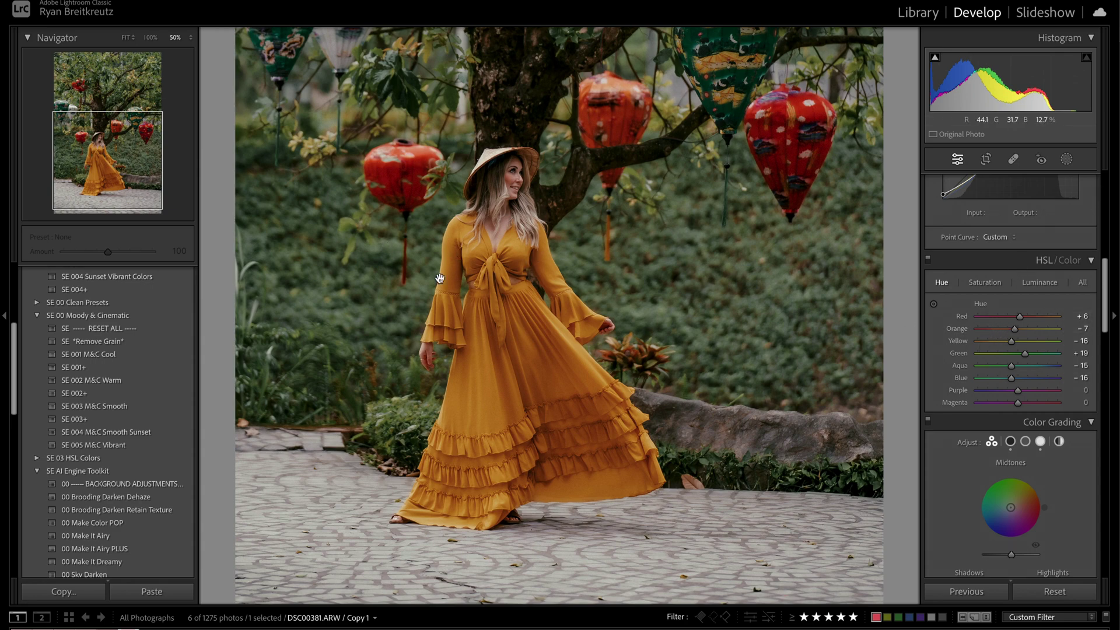
pyautogui.moveTo(1011, 342); pyautogui.dragTo(905, 327)
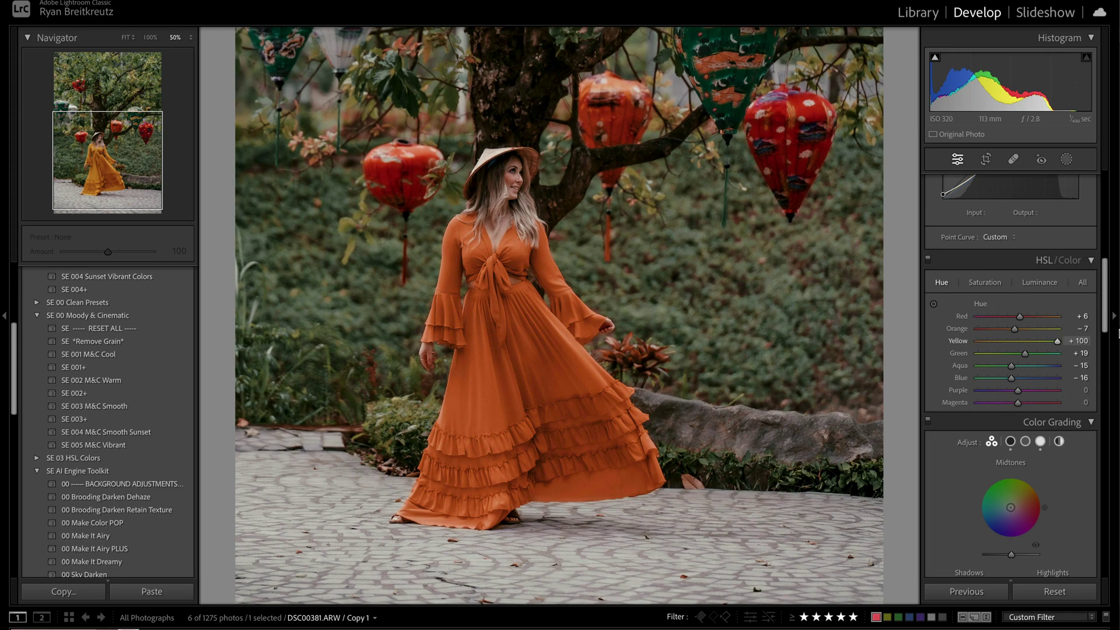
pyautogui.moveTo(1118, 334); pyautogui.dragTo(1015, 353)
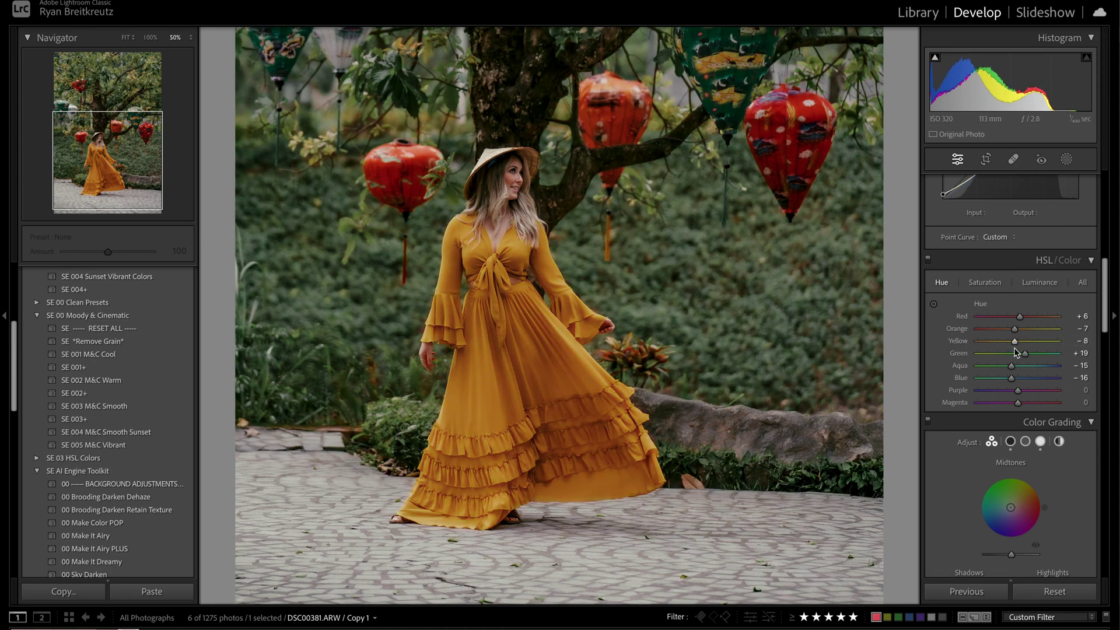
# Step: Set Calibration Red Primary Hue to +43 and Green Primary Hue to +100
pyautogui.scroll(-10, 1015, 352)
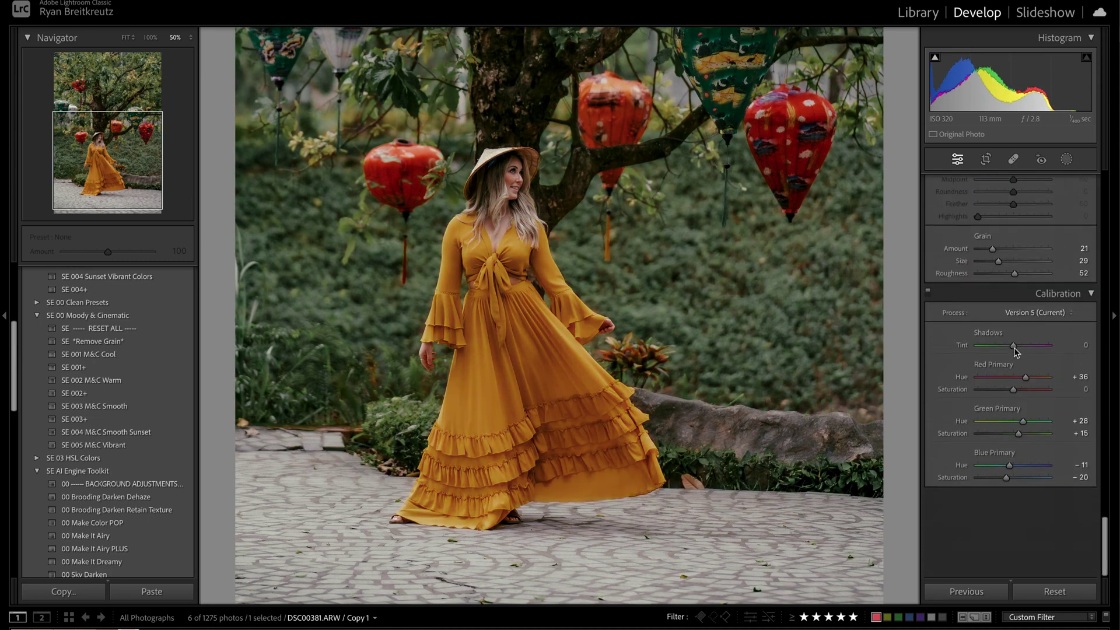
pyautogui.moveTo(1025, 462); pyautogui.dragTo(1114, 521)
pyautogui.moveTo(1030, 464)
pyautogui.mouseDown()
pyautogui.moveTo(985, 465)
pyautogui.moveTo(1028, 462)
pyautogui.mouseUp()
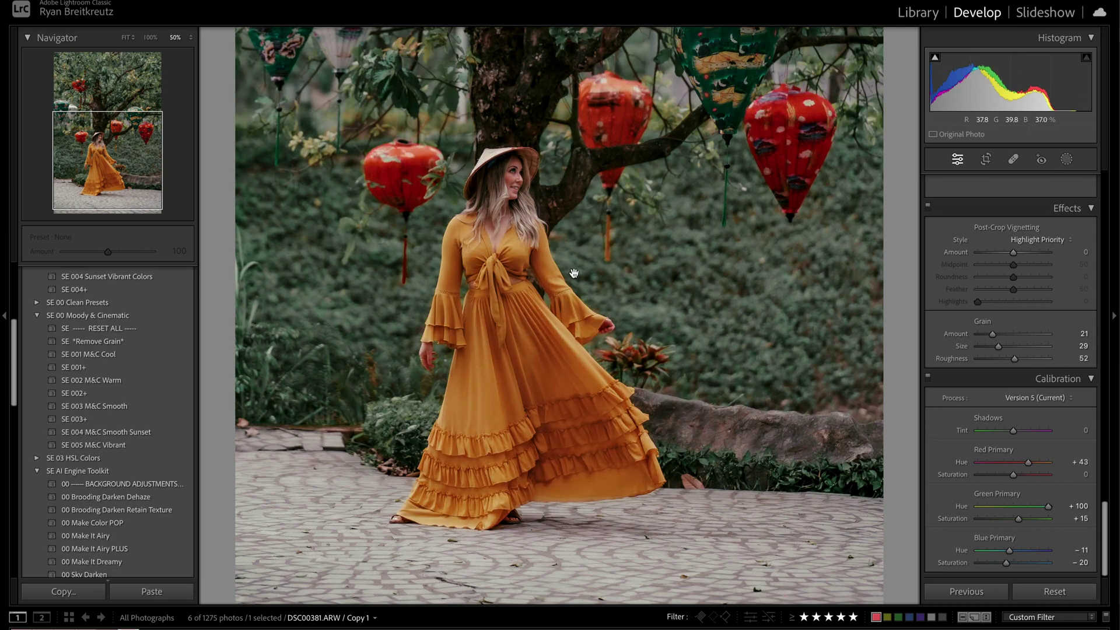
pyautogui.click(610, 330)
# Step: Start a Select People mask on Person 1 with Entire Person checked
pyautogui.click(532, 192)
pyautogui.moveTo(532, 193); pyautogui.dragTo(531, 247)
pyautogui.press('k')
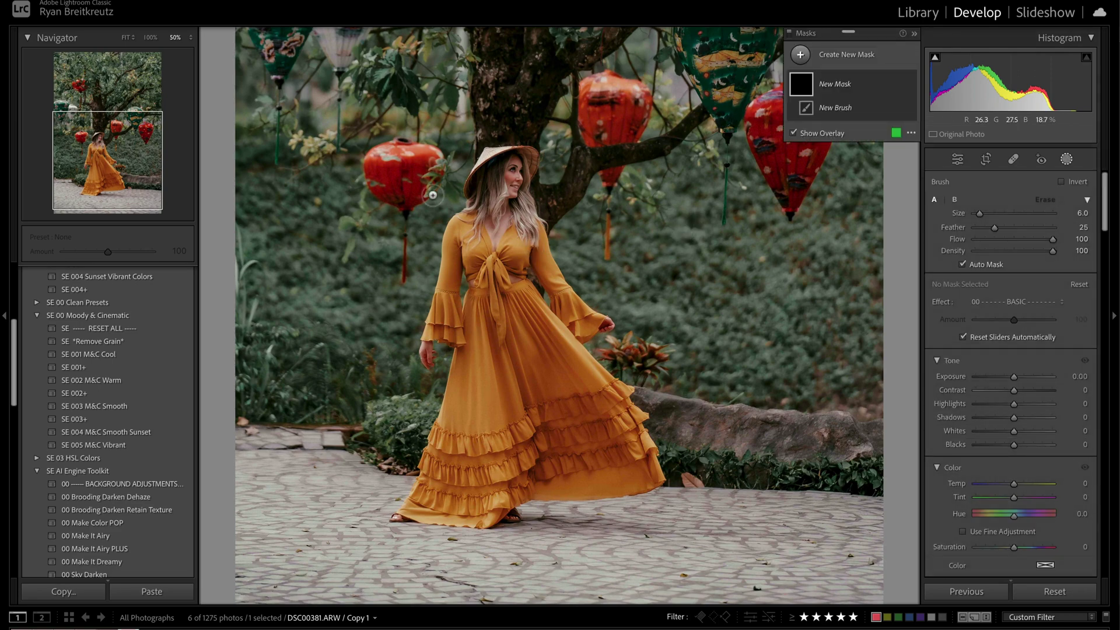
pyautogui.click(801, 55)
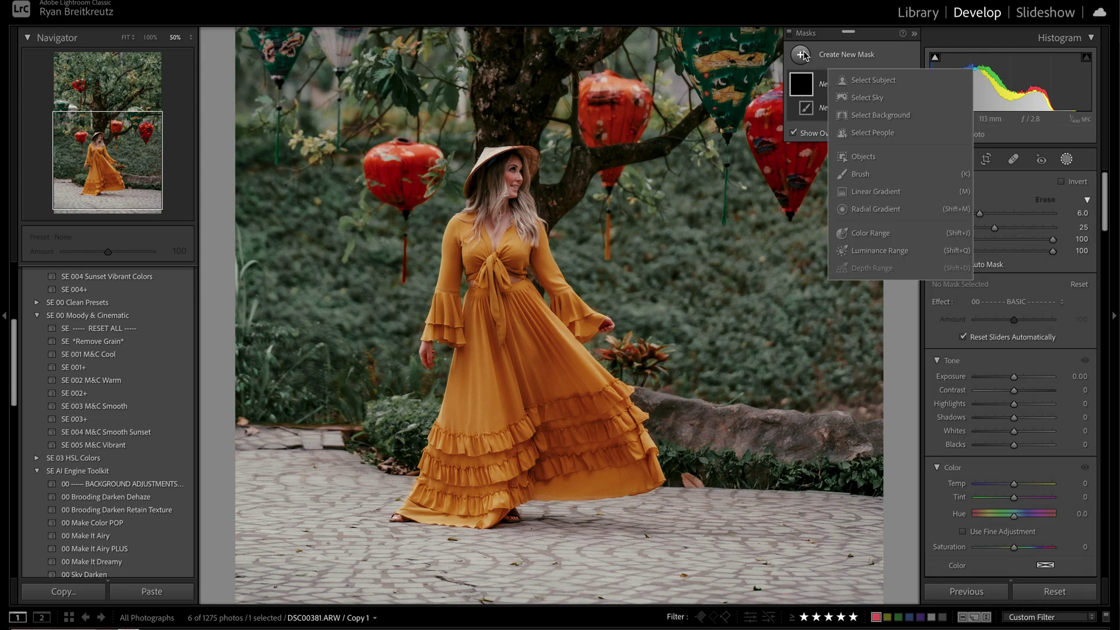
pyautogui.click(873, 135)
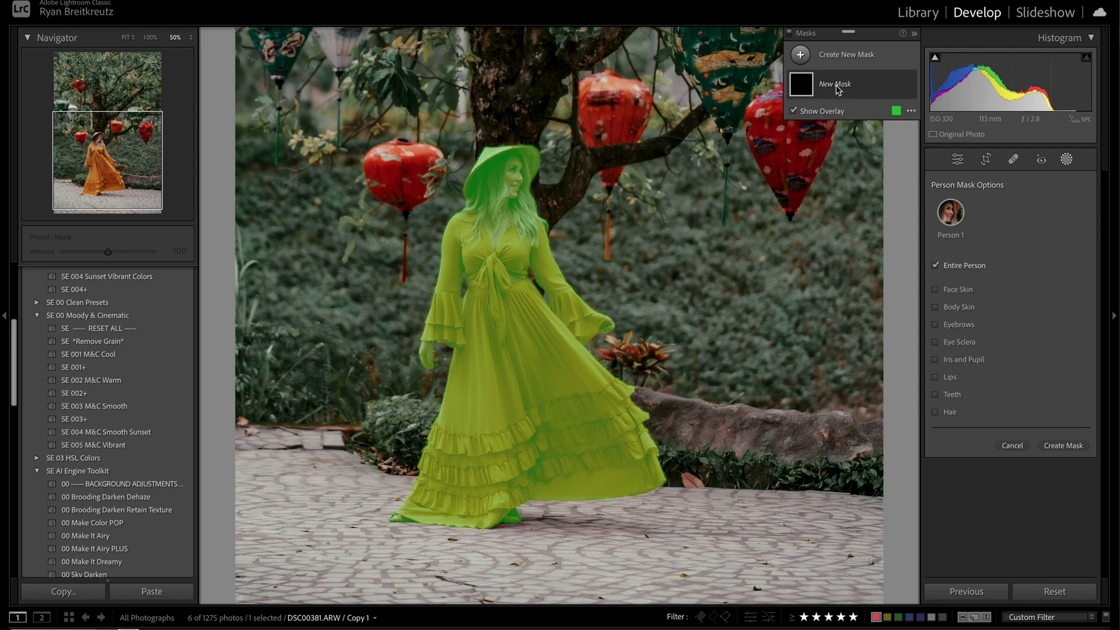
# Step: Create the whole-person mask and rename it 'Person mask'
pyautogui.click(873, 85)
pyautogui.click(1060, 447)
pyautogui.doubleClick(830, 86)
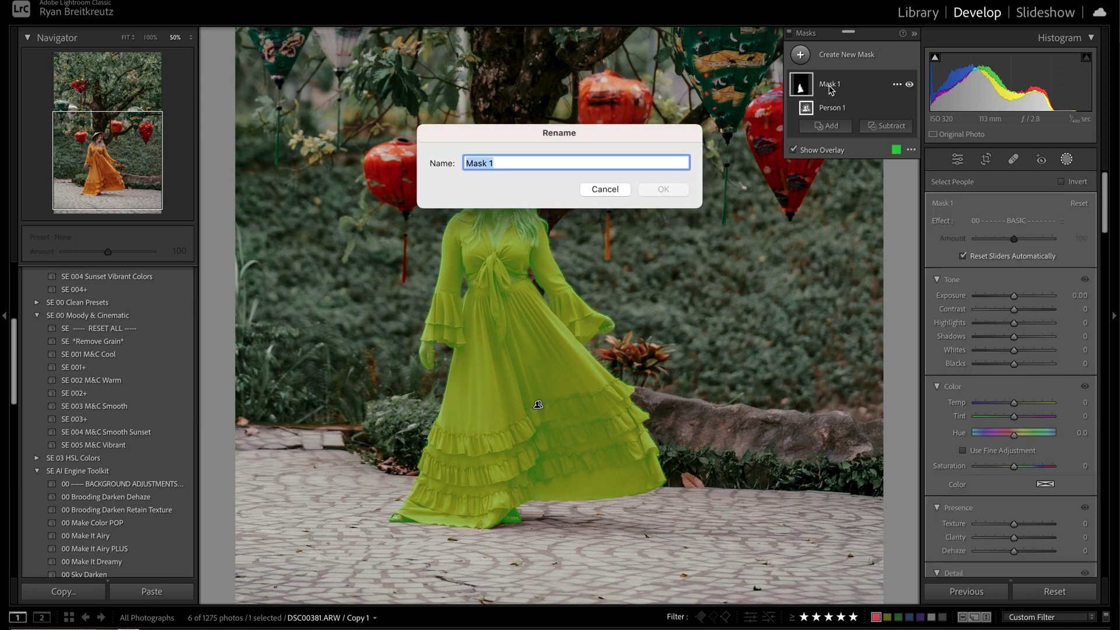
pyautogui.write('Person m')
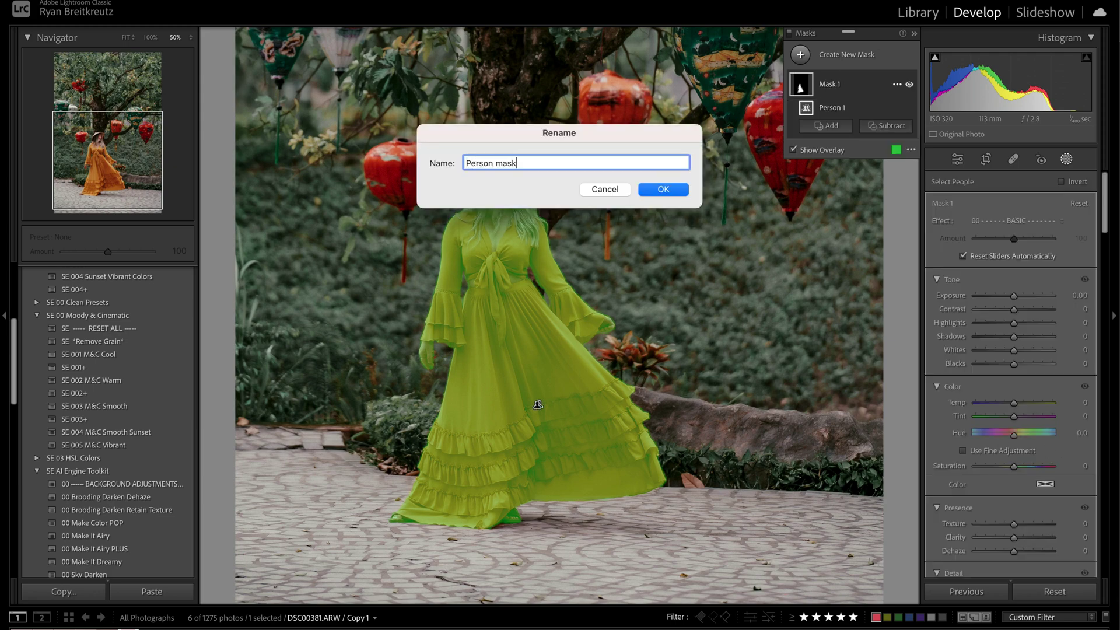
pyautogui.press('Return')
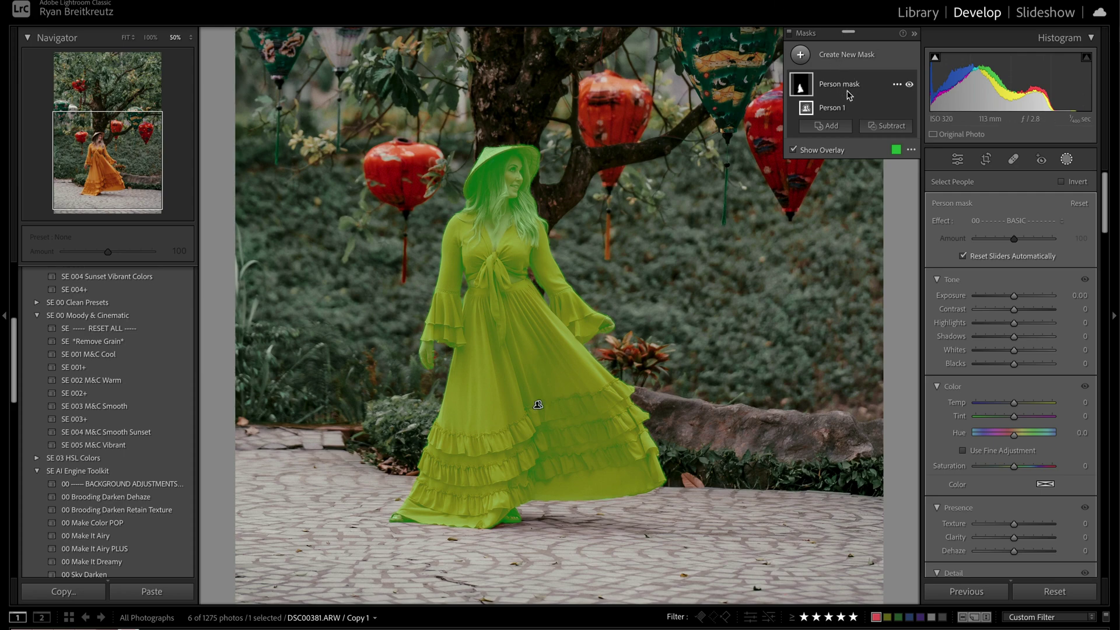
pyautogui.rightClick(891, 88)
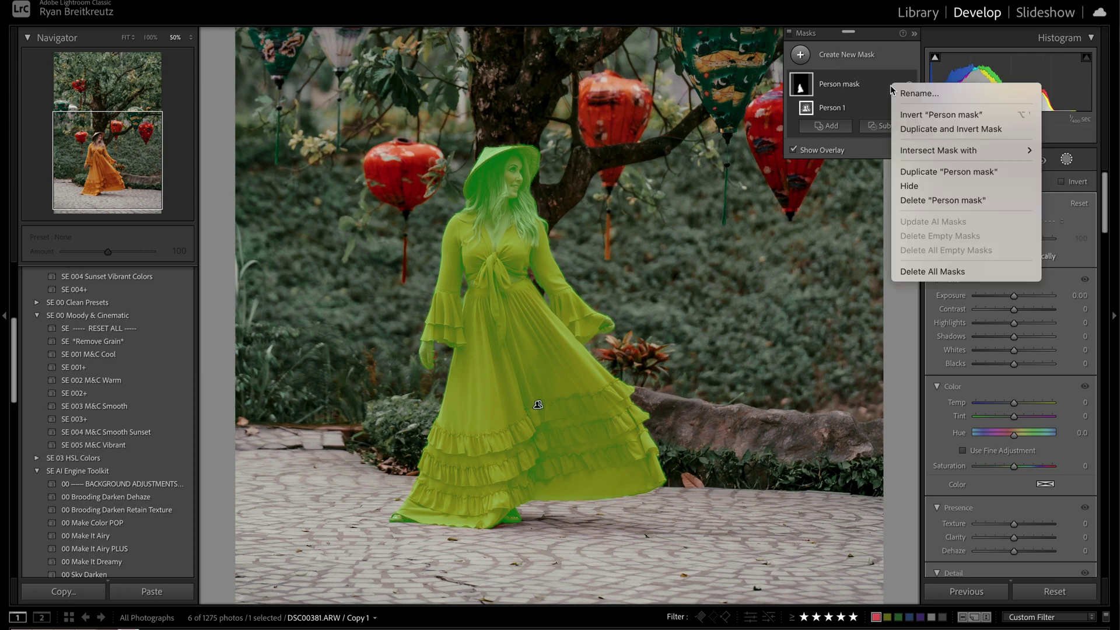
# Step: Begin subtracting a Select People selection from Person mask
pyautogui.moveTo(972, 151)
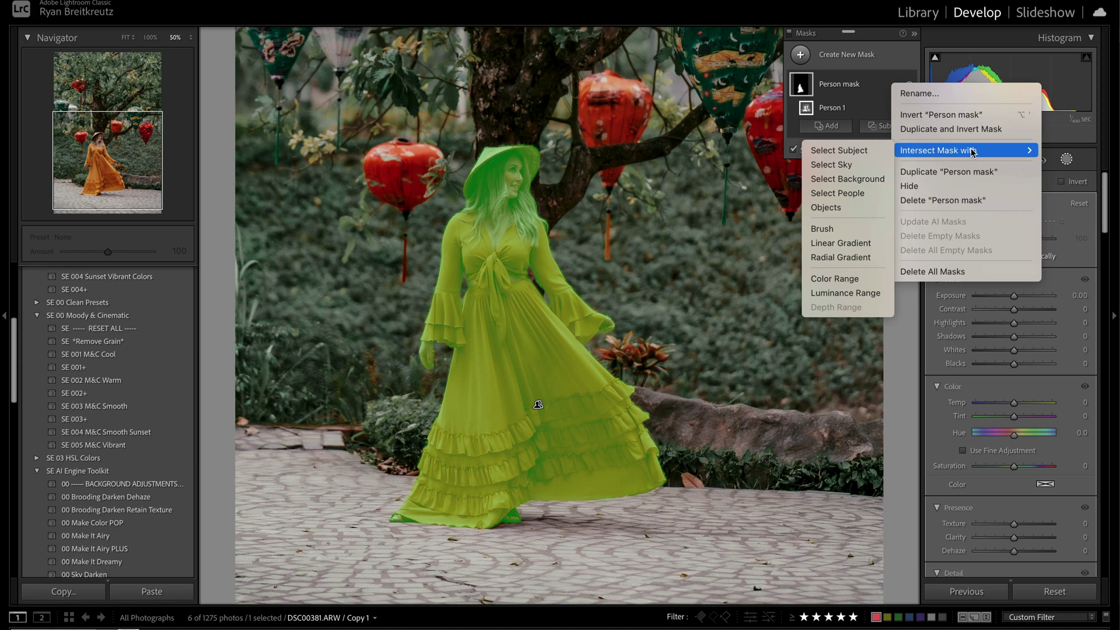
pyautogui.click(888, 127)
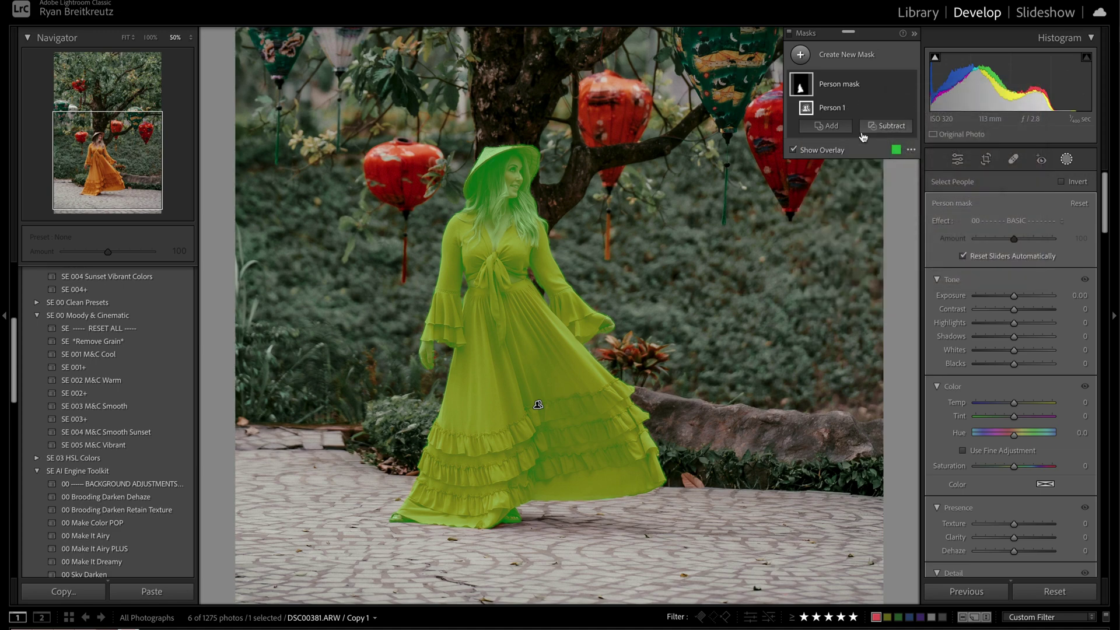
pyautogui.click(885, 128)
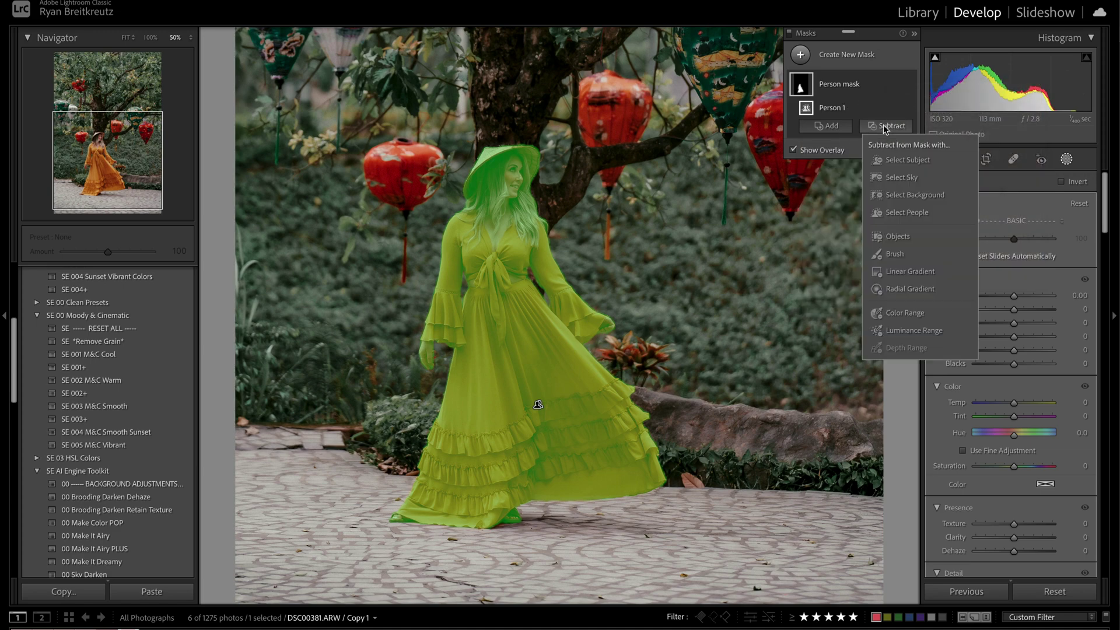
pyautogui.click(904, 213)
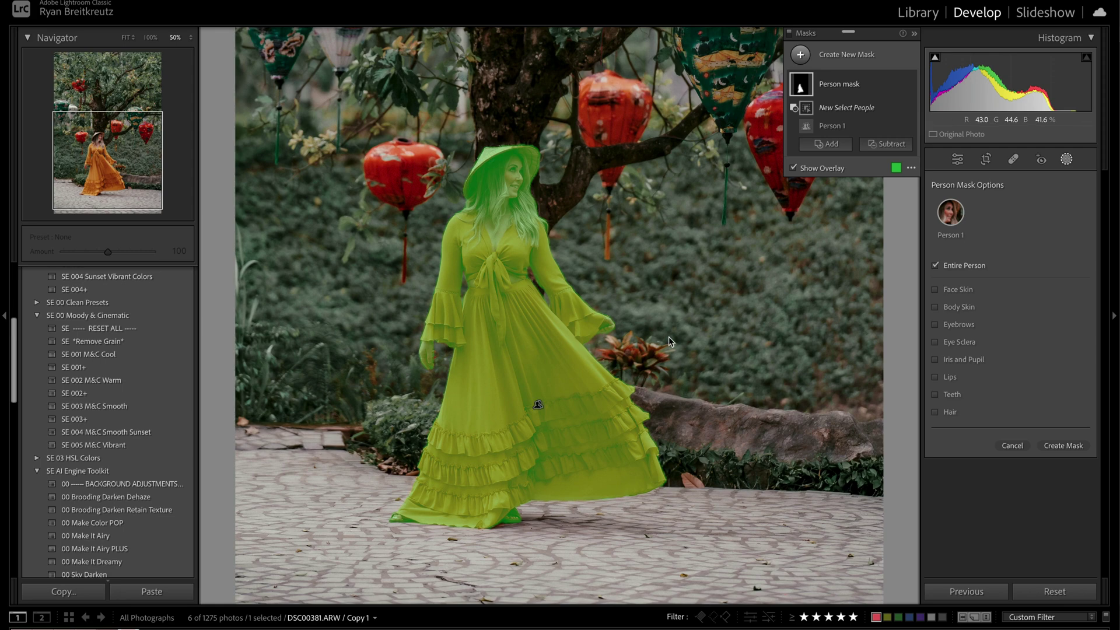
# Step: Subtract Person 1's face skin, body skin, eyebrows, eyes, lips, teeth and hair from the mask
pyautogui.click(934, 266)
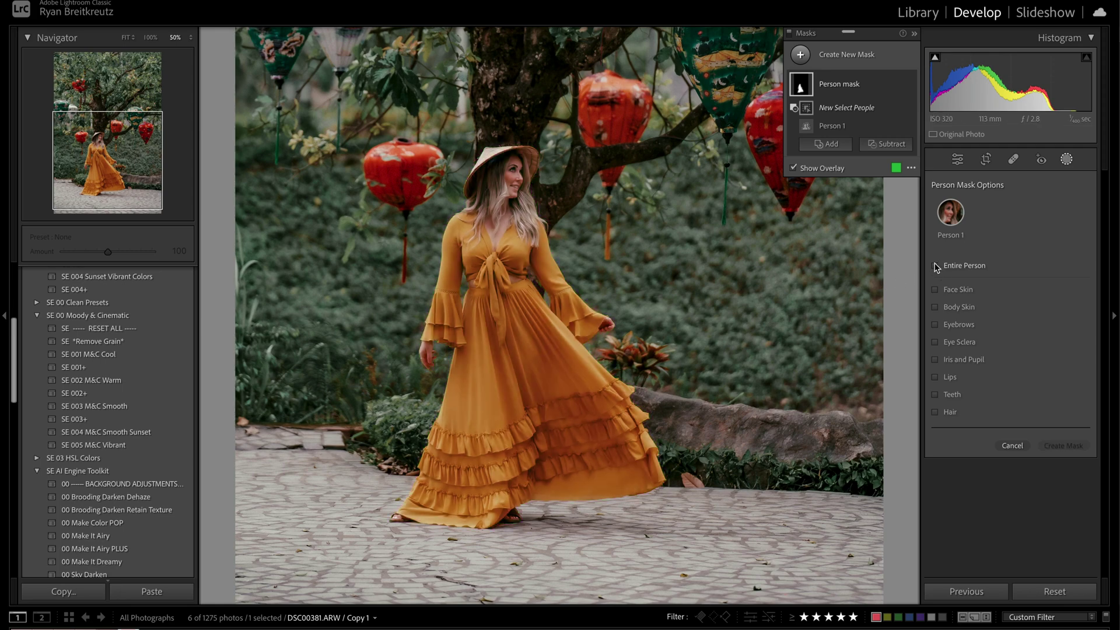
pyautogui.click(935, 290)
pyautogui.click(935, 307)
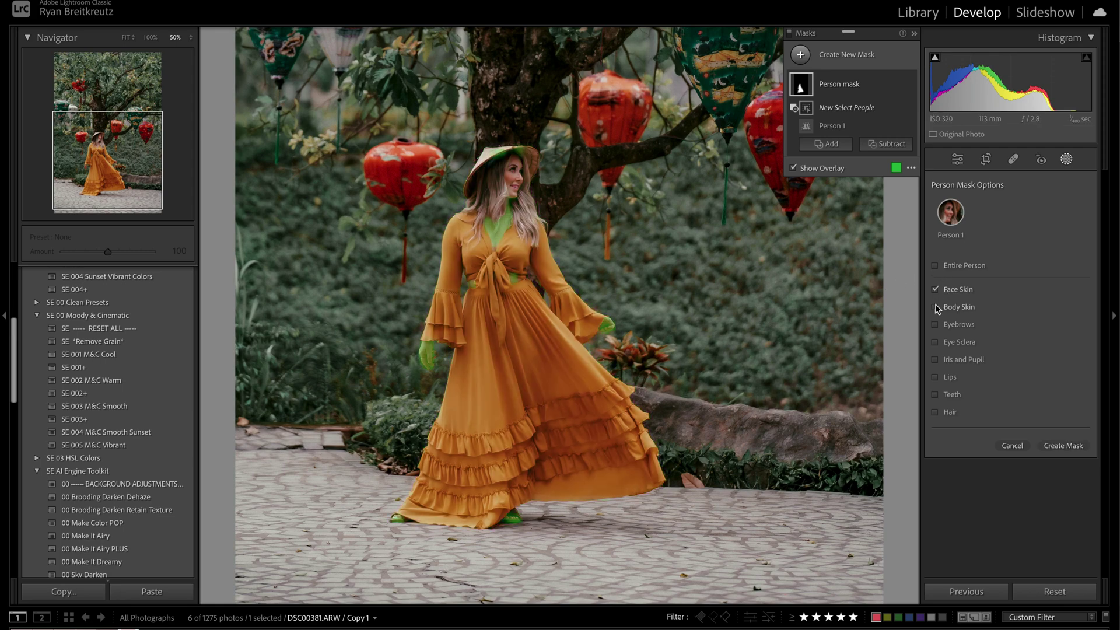
pyautogui.click(935, 326)
pyautogui.click(934, 343)
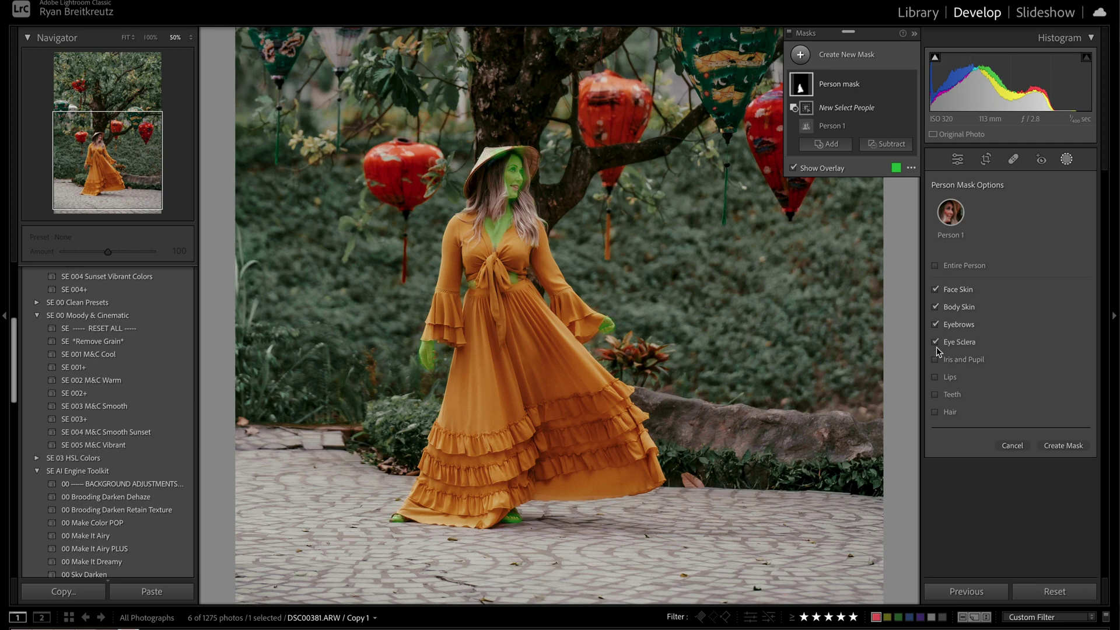
pyautogui.click(936, 360)
pyautogui.click(935, 376)
pyautogui.click(935, 394)
pyautogui.click(936, 411)
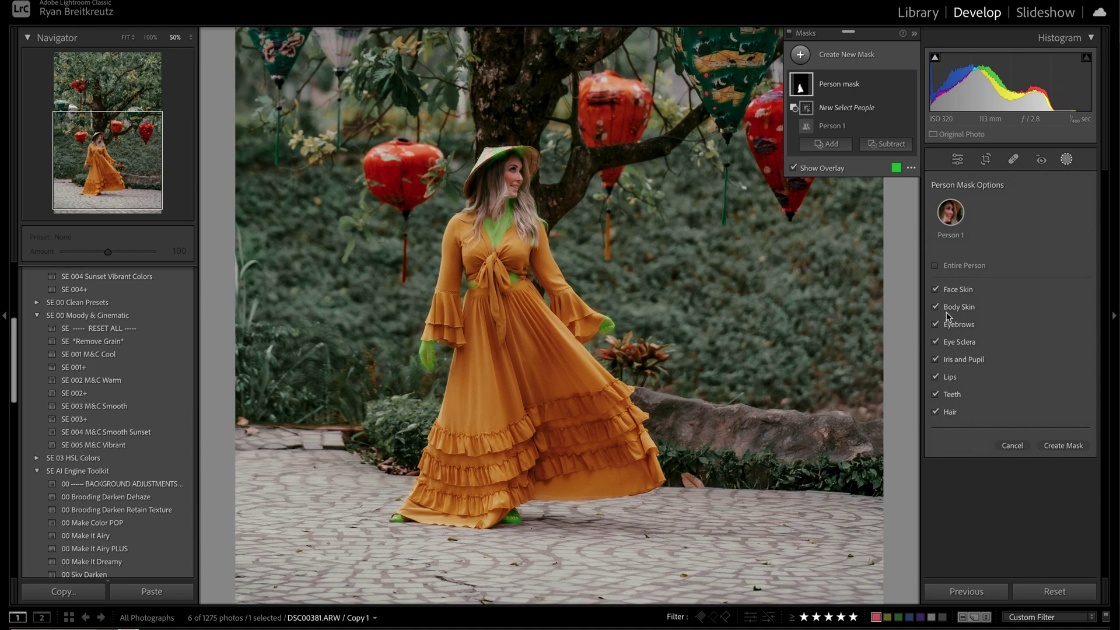
pyautogui.click(1062, 446)
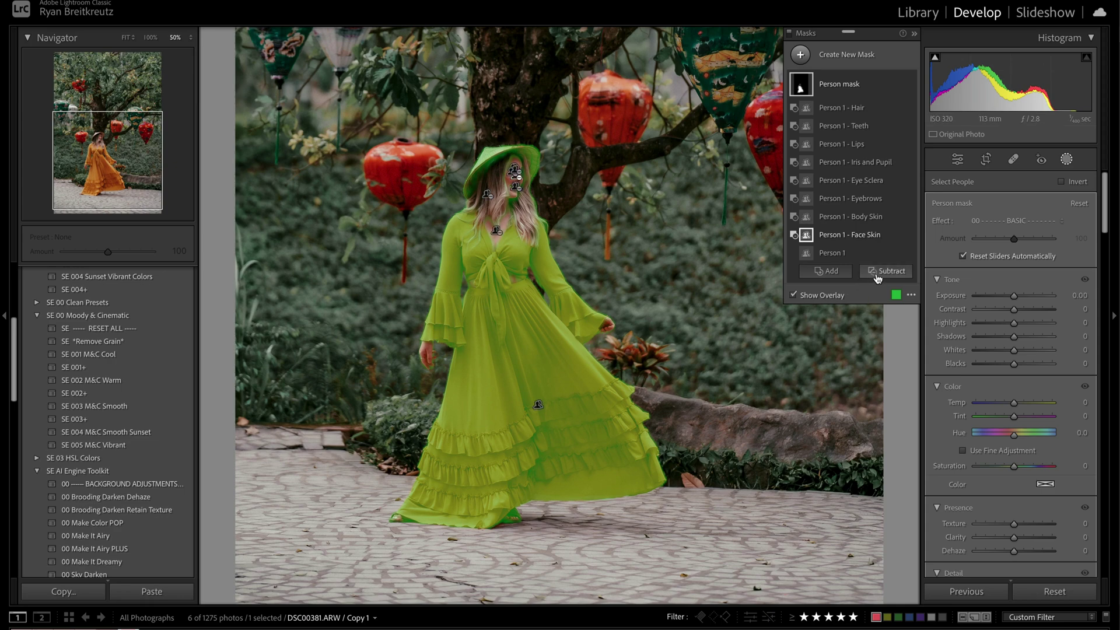
# Step: Subtract a brush from Person mask and paint out the hat and the hair's right edge
pyautogui.click(851, 84)
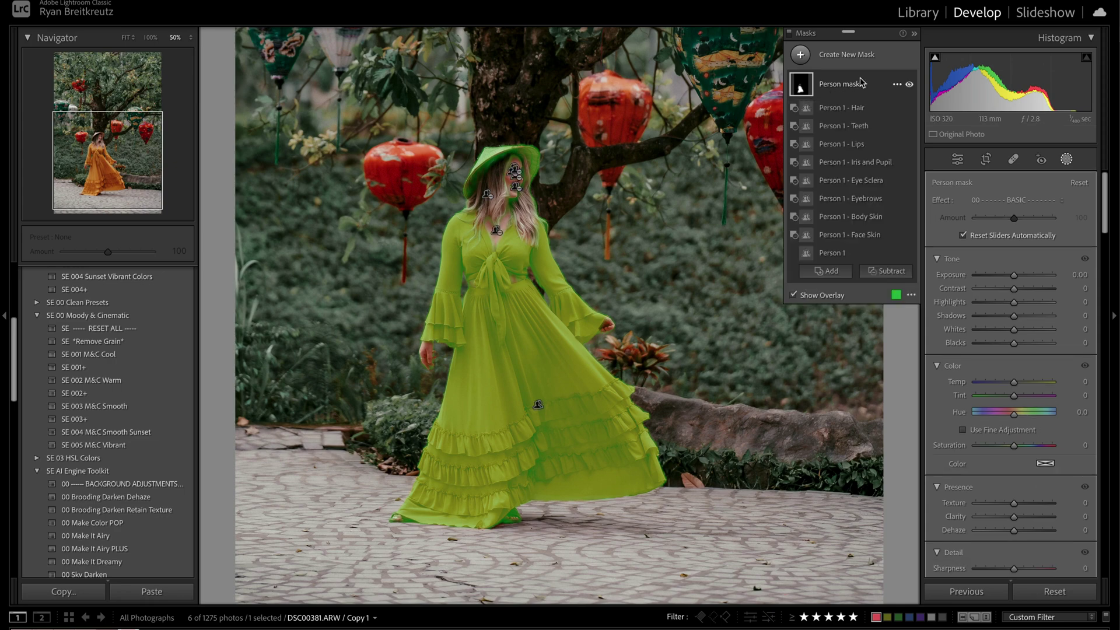
pyautogui.click(886, 272)
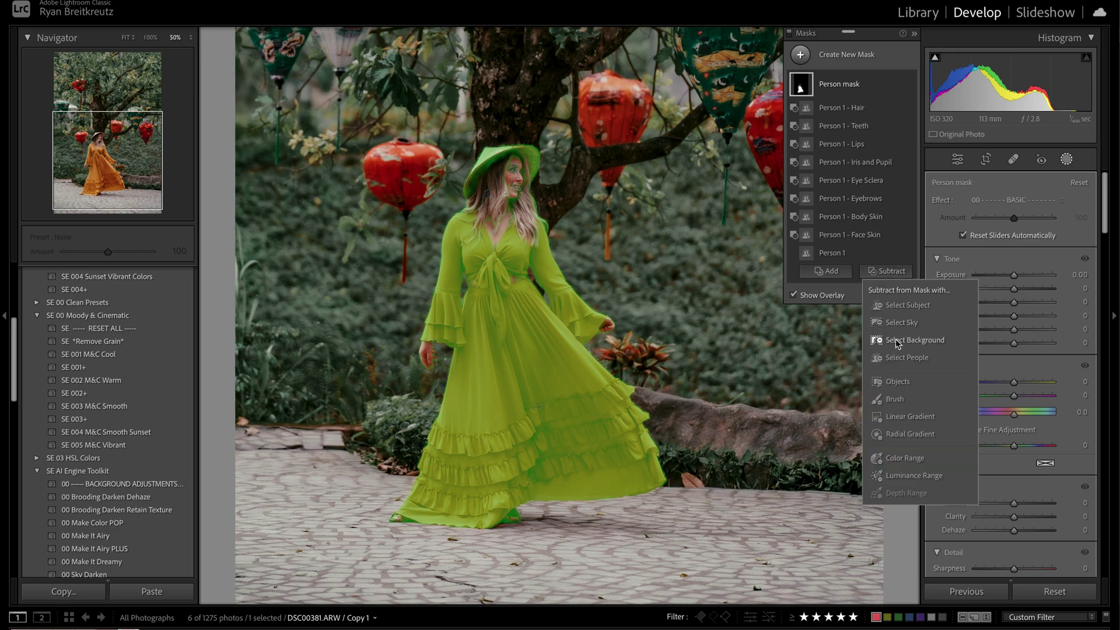
pyautogui.click(894, 399)
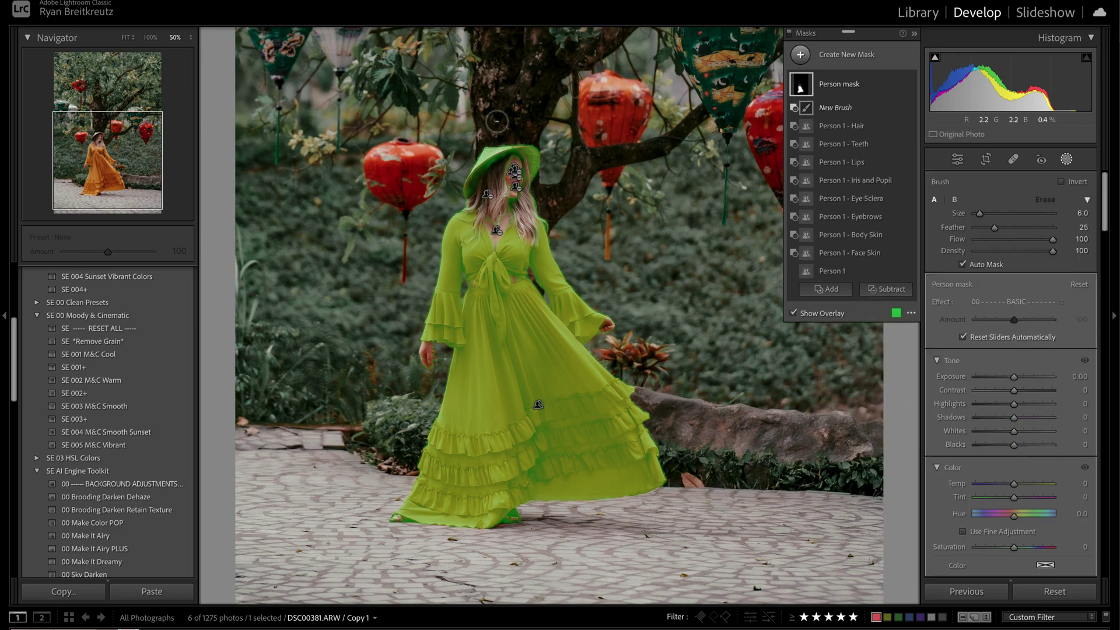
pyautogui.hotkey('ctrl', '=')
pyautogui.hotkey('ctrl', '=')
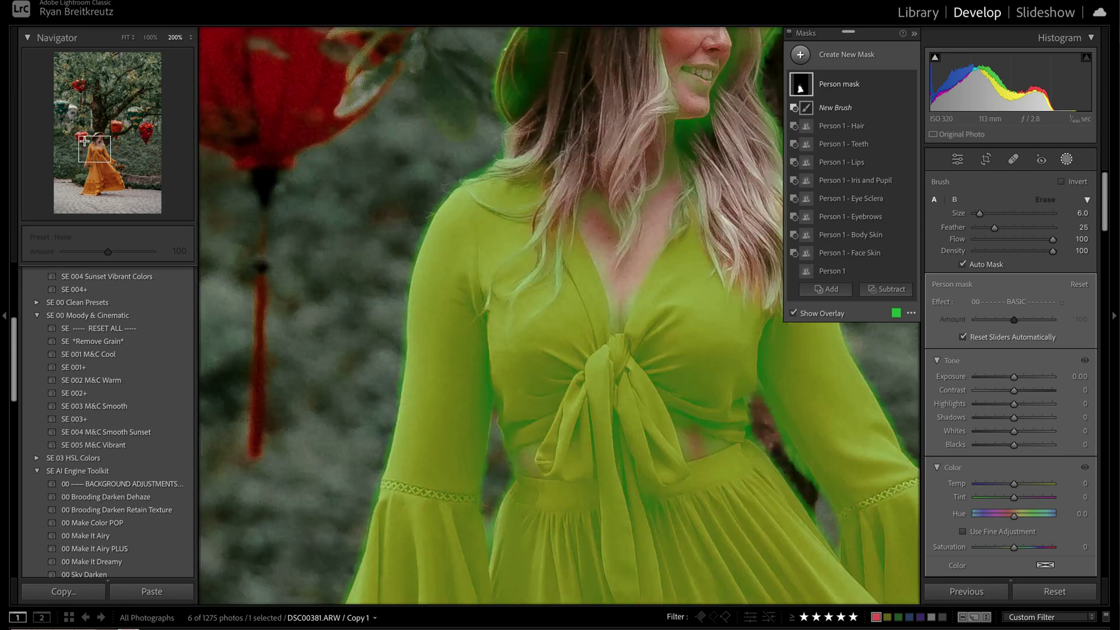
pyautogui.moveTo(84, 142); pyautogui.dragTo(90, 133)
pyautogui.moveTo(448, 157)
pyautogui.mouseDown()
pyautogui.moveTo(404, 166)
pyautogui.moveTo(467, 130)
pyautogui.moveTo(403, 220)
pyautogui.moveTo(467, 263)
pyautogui.mouseUp()
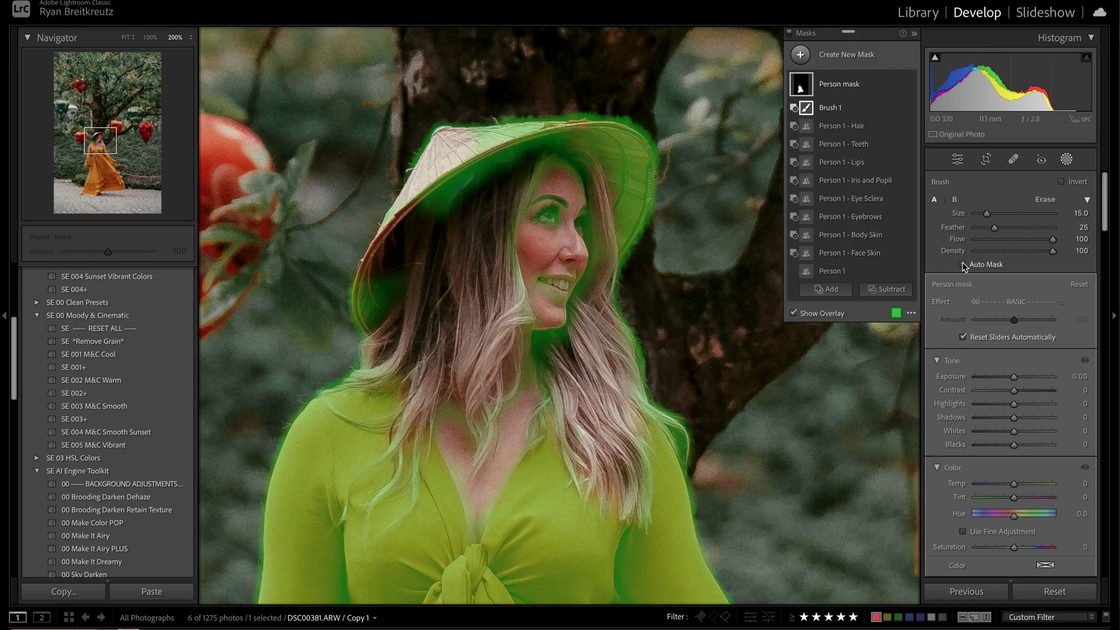
pyautogui.moveTo(408, 113)
pyautogui.mouseDown()
pyautogui.moveTo(420, 146)
pyautogui.moveTo(398, 296)
pyautogui.mouseUp()
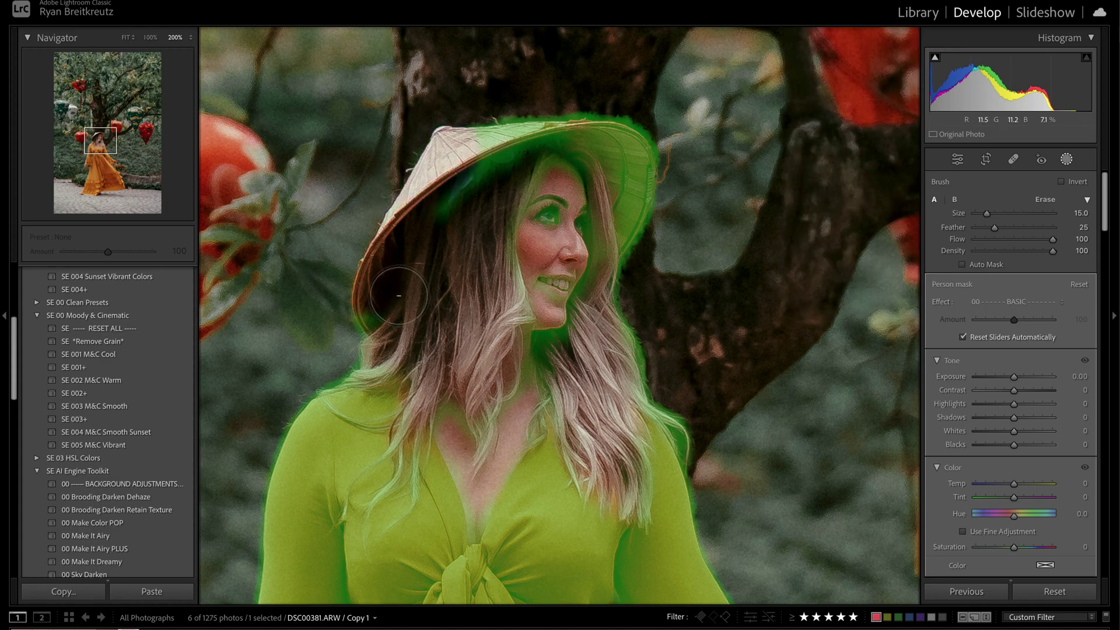
pyautogui.moveTo(464, 200)
pyautogui.mouseDown()
pyautogui.moveTo(614, 66)
pyautogui.moveTo(396, 191)
pyautogui.moveTo(517, 131)
pyautogui.moveTo(462, 148)
pyautogui.moveTo(482, 139)
pyautogui.moveTo(449, 184)
pyautogui.moveTo(617, 222)
pyautogui.moveTo(532, 255)
pyautogui.moveTo(490, 295)
pyautogui.moveTo(591, 274)
pyautogui.moveTo(532, 156)
pyautogui.moveTo(646, 148)
pyautogui.moveTo(524, 175)
pyautogui.moveTo(625, 213)
pyautogui.moveTo(521, 128)
pyautogui.moveTo(619, 184)
pyautogui.moveTo(601, 256)
pyautogui.moveTo(625, 262)
pyautogui.moveTo(585, 273)
pyautogui.moveTo(618, 278)
pyautogui.moveTo(603, 280)
pyautogui.moveTo(637, 304)
pyautogui.mouseUp()
pyautogui.moveTo(647, 345)
pyautogui.mouseDown()
pyautogui.moveTo(697, 420)
pyautogui.moveTo(721, 507)
pyautogui.moveTo(705, 431)
pyautogui.moveTo(665, 376)
pyautogui.moveTo(653, 327)
pyautogui.moveTo(555, 344)
pyautogui.moveTo(563, 331)
pyautogui.moveTo(516, 382)
pyautogui.mouseUp()
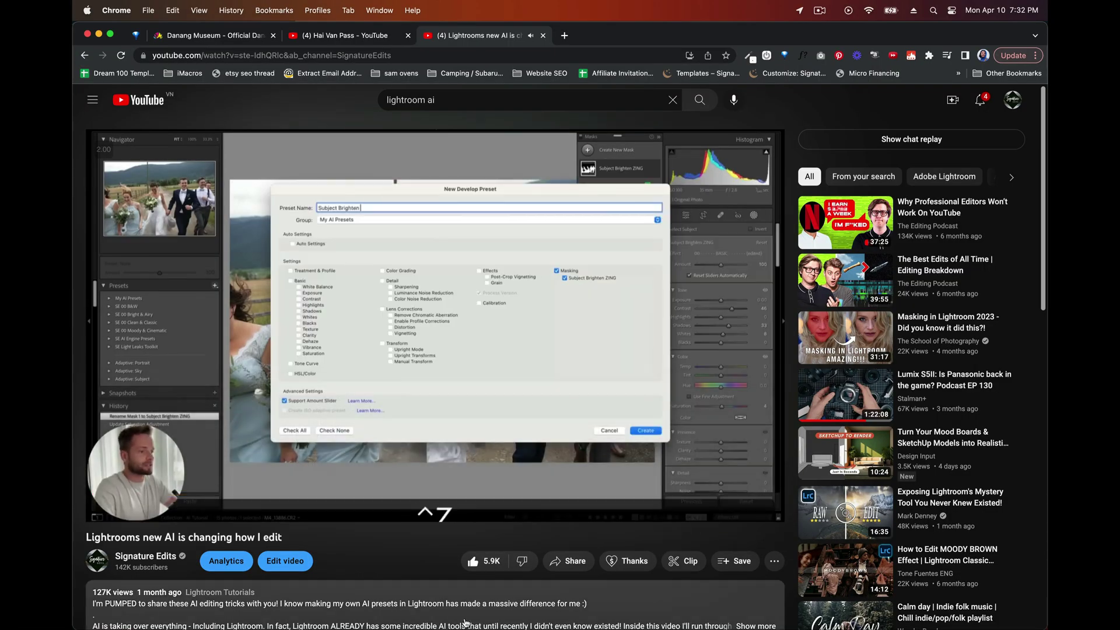
pyautogui.press('f')
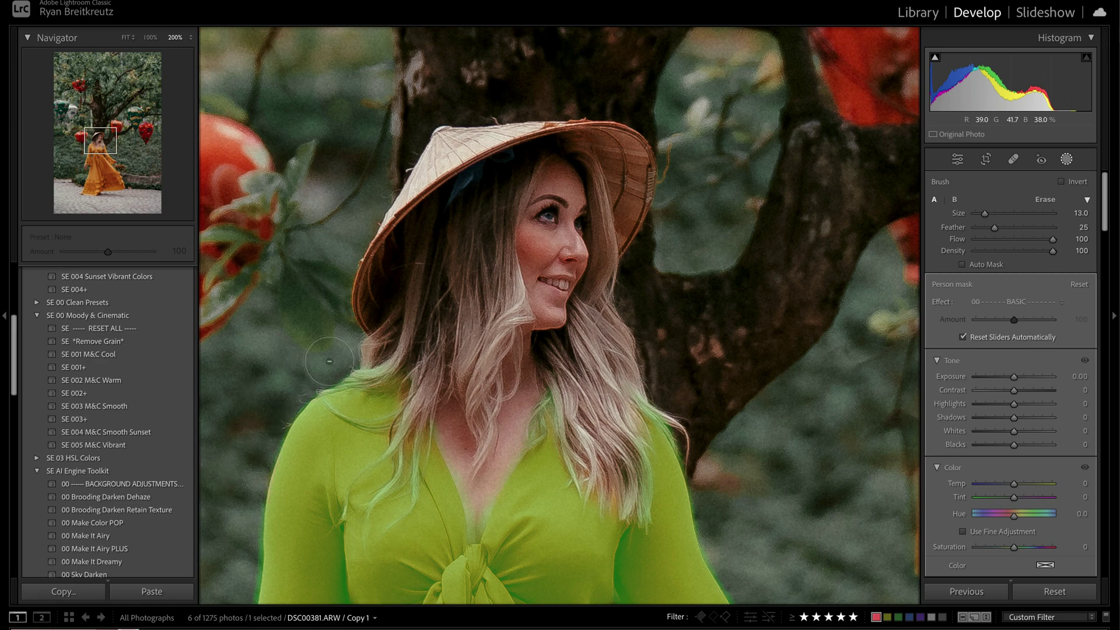
# Step: At 400% zoom, erase the arm-to-dress background gap with an Auto Mask brush, size 7
pyautogui.press('h')
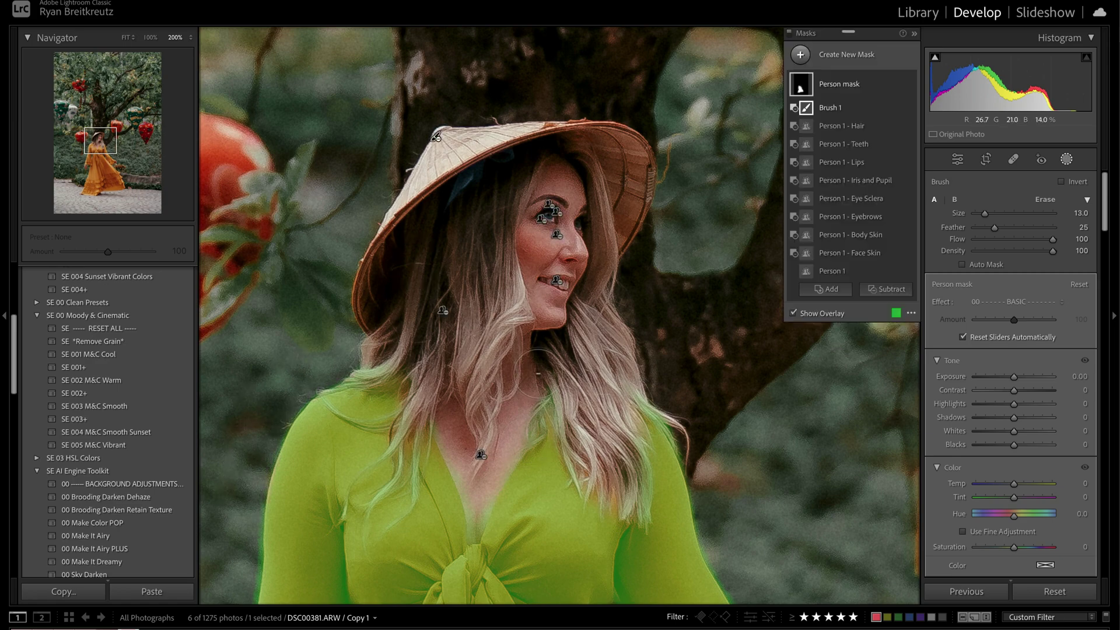
pyautogui.press('h')
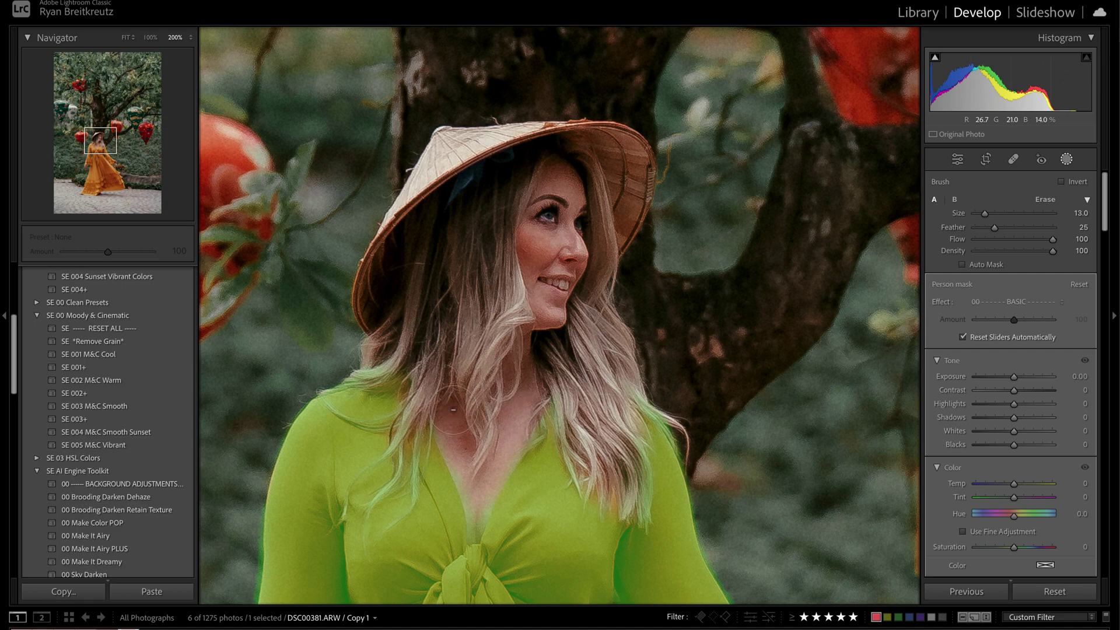
pyautogui.press('h')
pyautogui.click(97, 155)
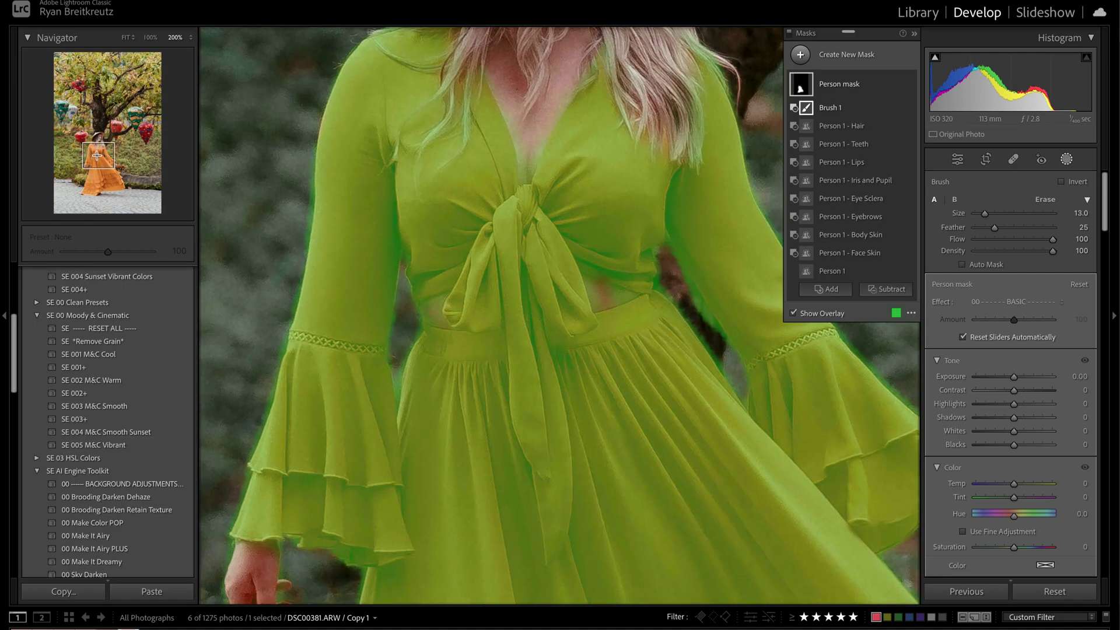
pyautogui.moveTo(97, 155); pyautogui.dragTo(96, 154)
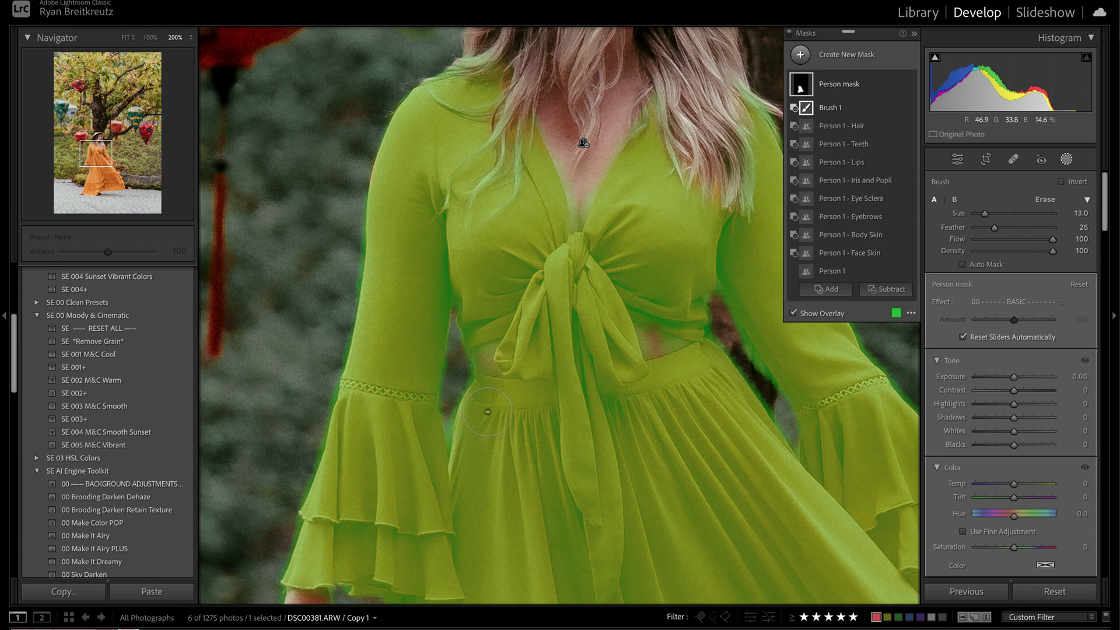
pyautogui.hotkey('ctrl', '=')
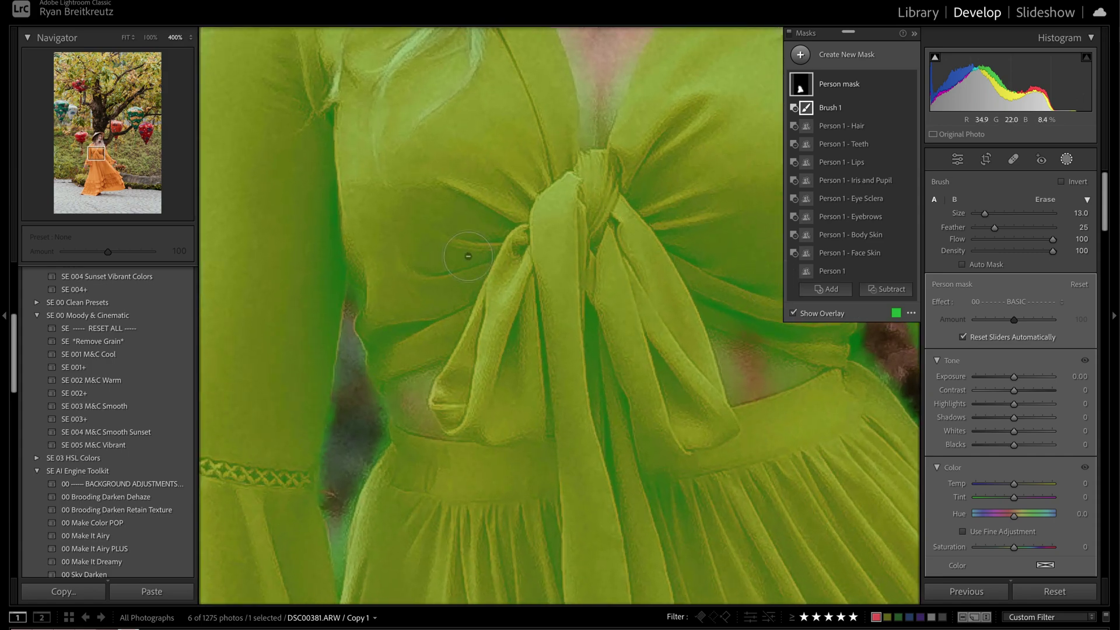
pyautogui.moveTo(88, 155); pyautogui.dragTo(104, 154)
pyautogui.click(962, 264)
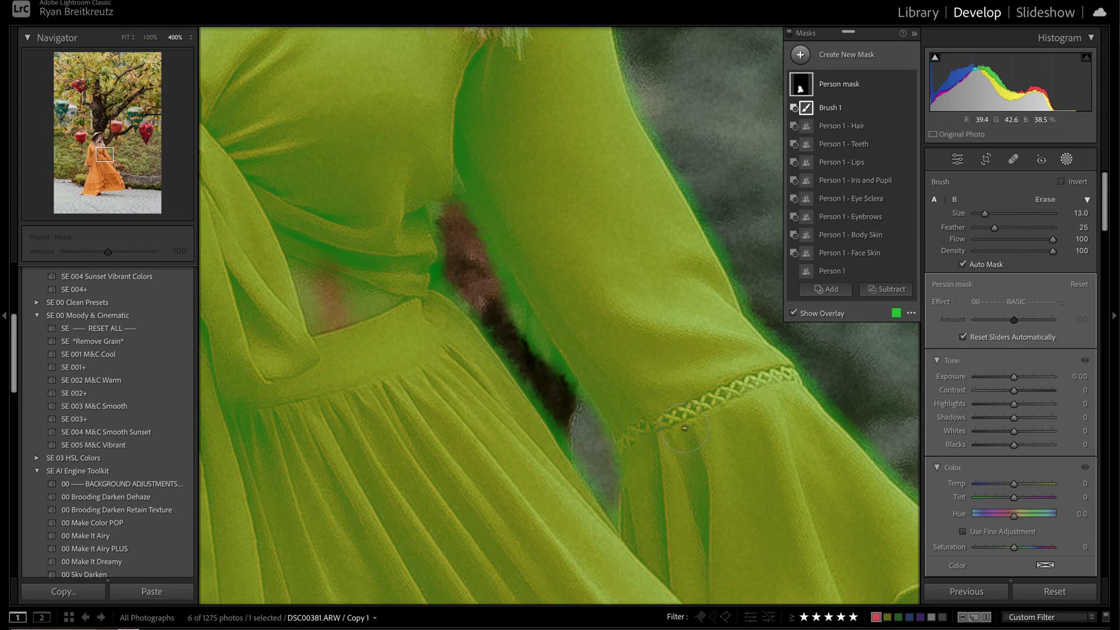
pyautogui.scroll(-6, 491, 268)
pyautogui.moveTo(460, 208)
pyautogui.mouseDown()
pyautogui.moveTo(482, 268)
pyautogui.moveTo(540, 348)
pyautogui.moveTo(459, 201)
pyautogui.moveTo(568, 395)
pyautogui.moveTo(491, 272)
pyautogui.moveTo(525, 324)
pyautogui.moveTo(481, 281)
pyautogui.moveTo(446, 283)
pyautogui.moveTo(499, 329)
pyautogui.moveTo(606, 496)
pyautogui.mouseUp()
pyautogui.moveTo(674, 115)
pyautogui.mouseDown()
pyautogui.moveTo(663, 111)
pyautogui.moveTo(677, 165)
pyautogui.moveTo(757, 310)
pyautogui.moveTo(895, 462)
pyautogui.mouseUp()
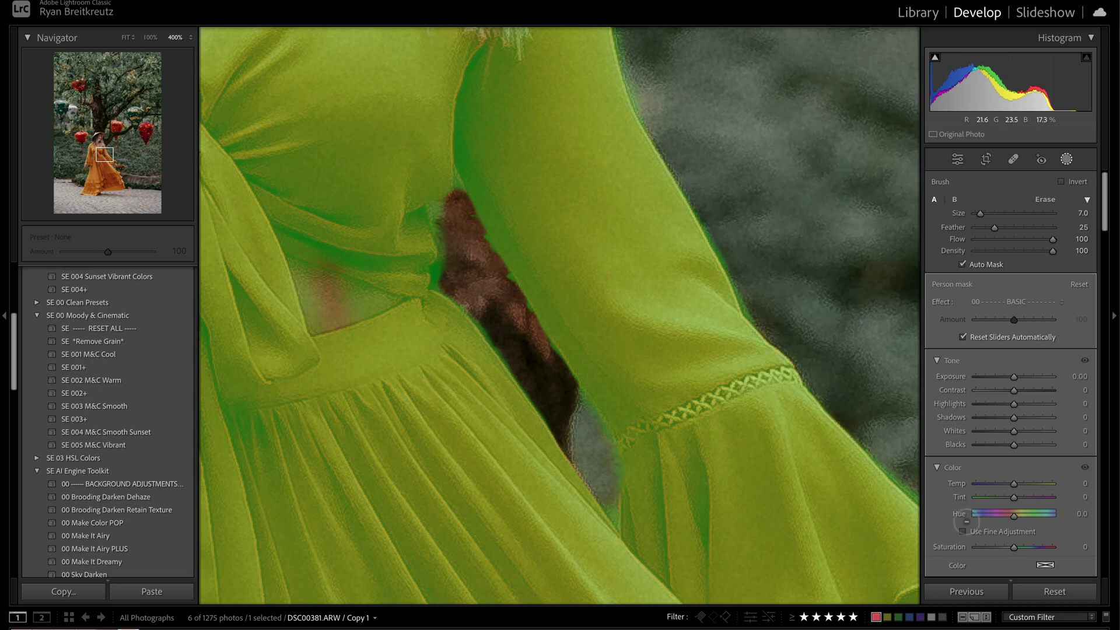
# Step: Tint Person mask blue at hue 239 with 100% saturation
pyautogui.click(125, 38)
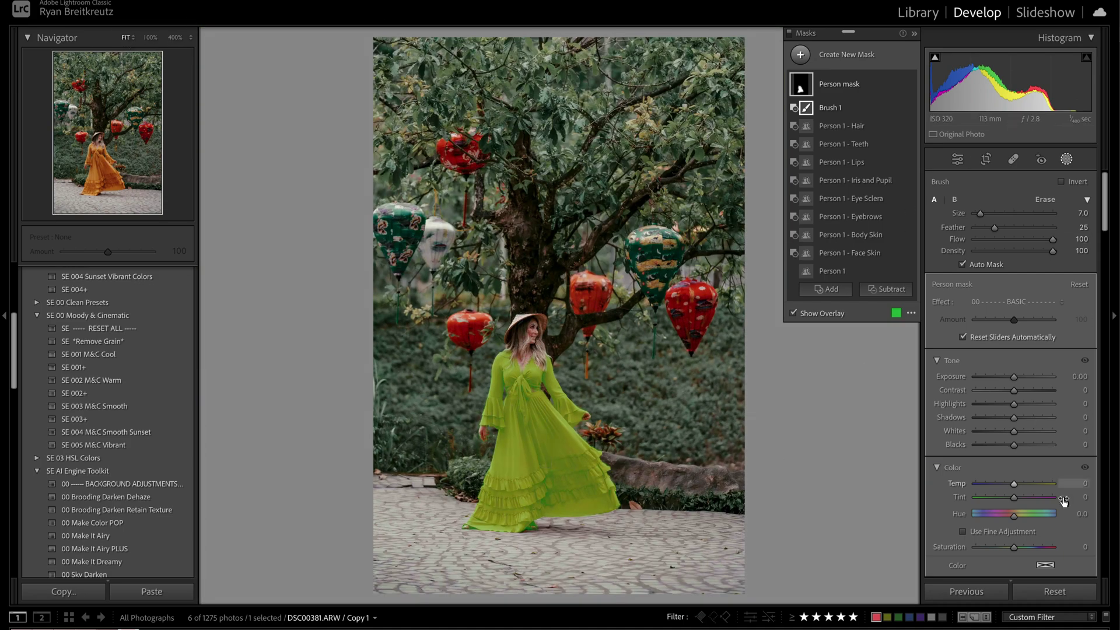
pyautogui.scroll(-5, 1048, 386)
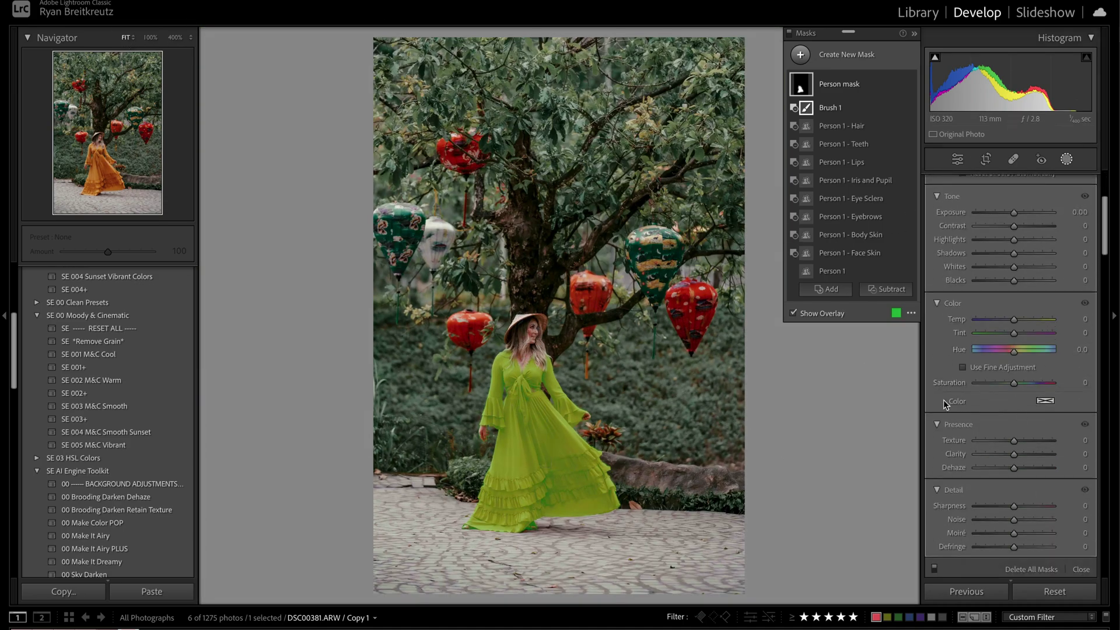
pyautogui.click(1044, 402)
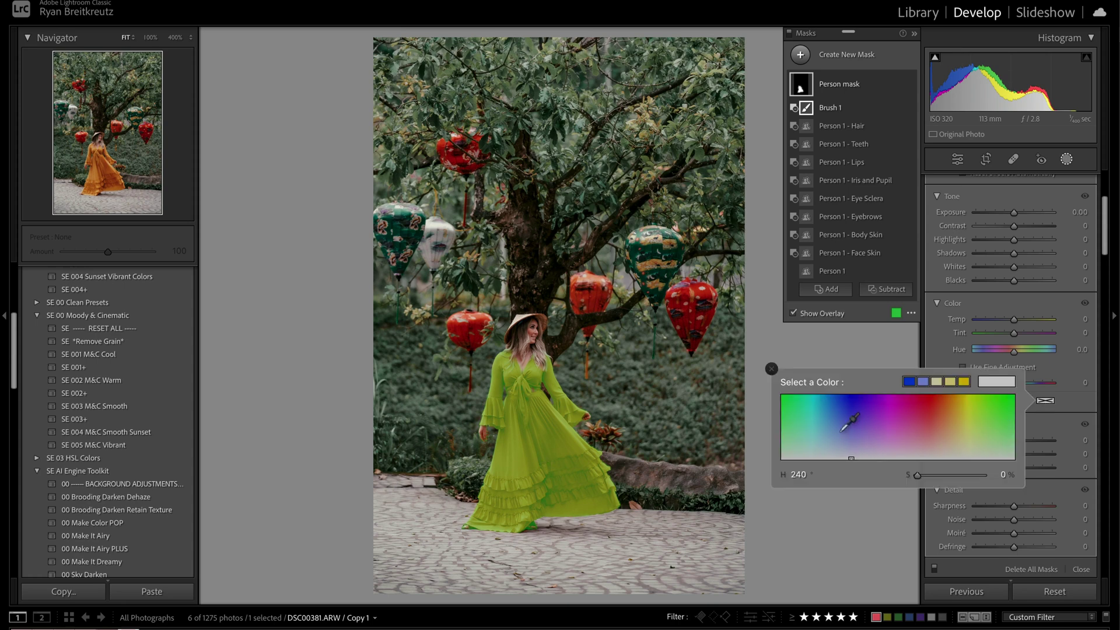
pyautogui.moveTo(845, 410); pyautogui.dragTo(927, 417)
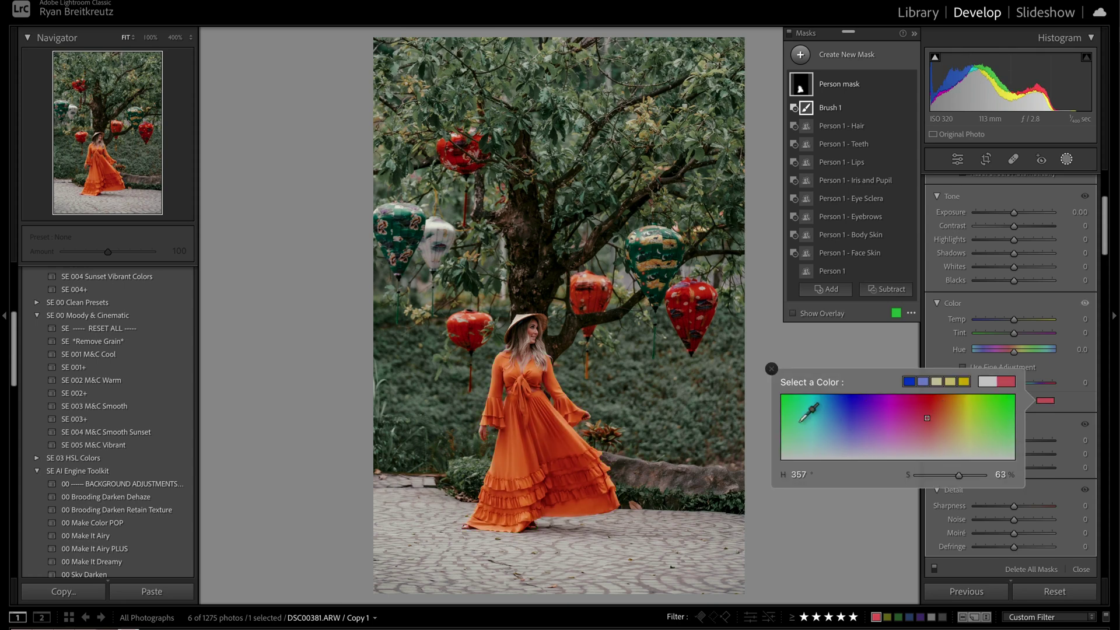
pyautogui.moveTo(800, 421); pyautogui.dragTo(988, 413)
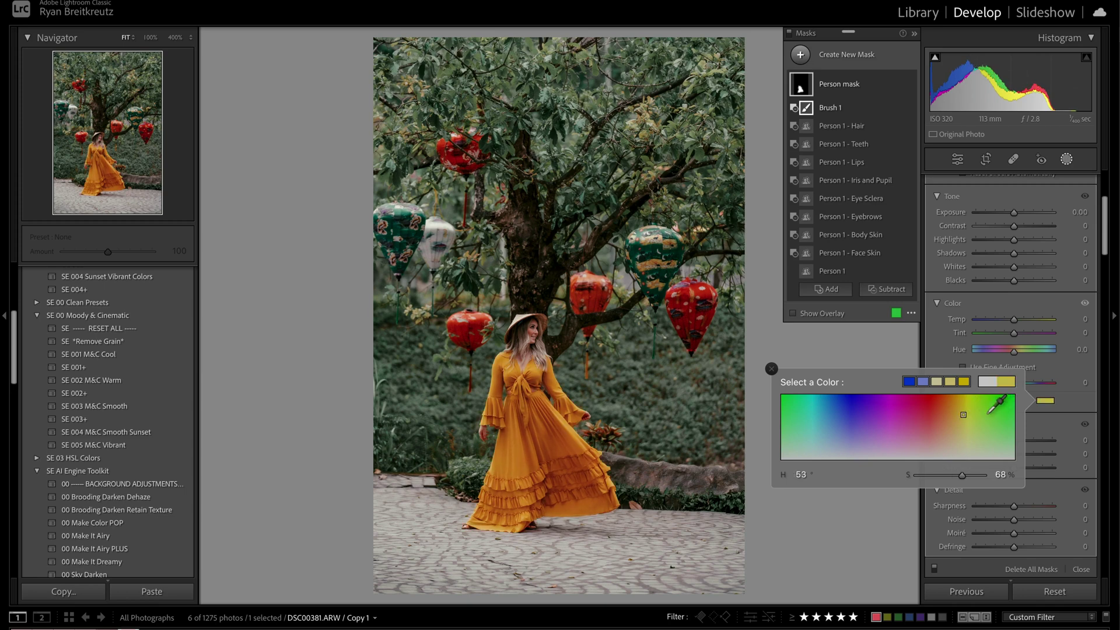
pyautogui.click(840, 410)
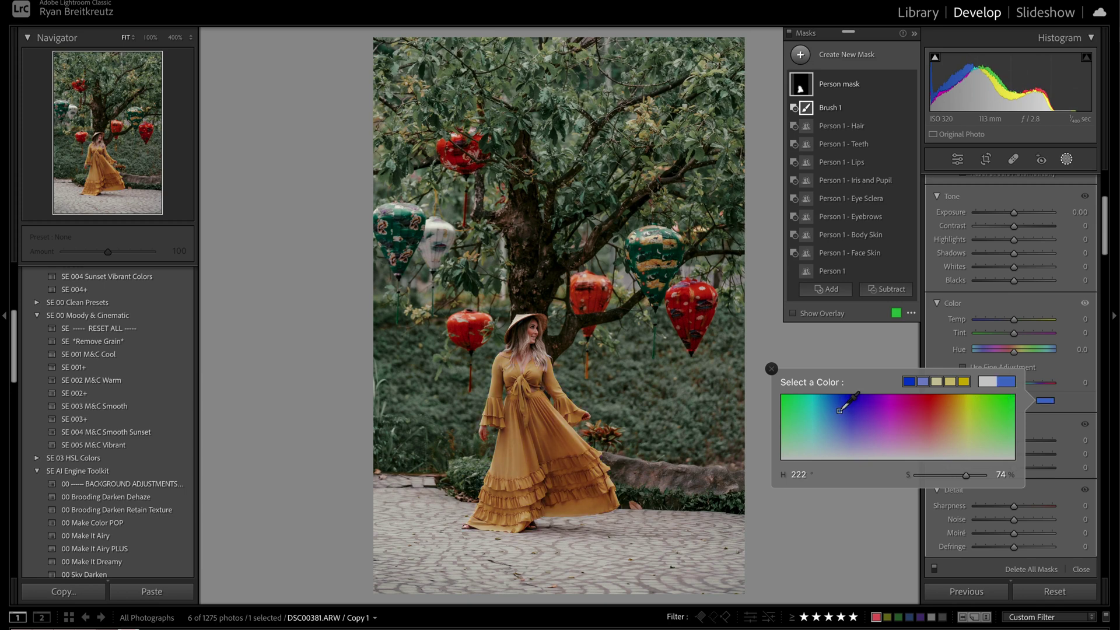
pyautogui.click(850, 403)
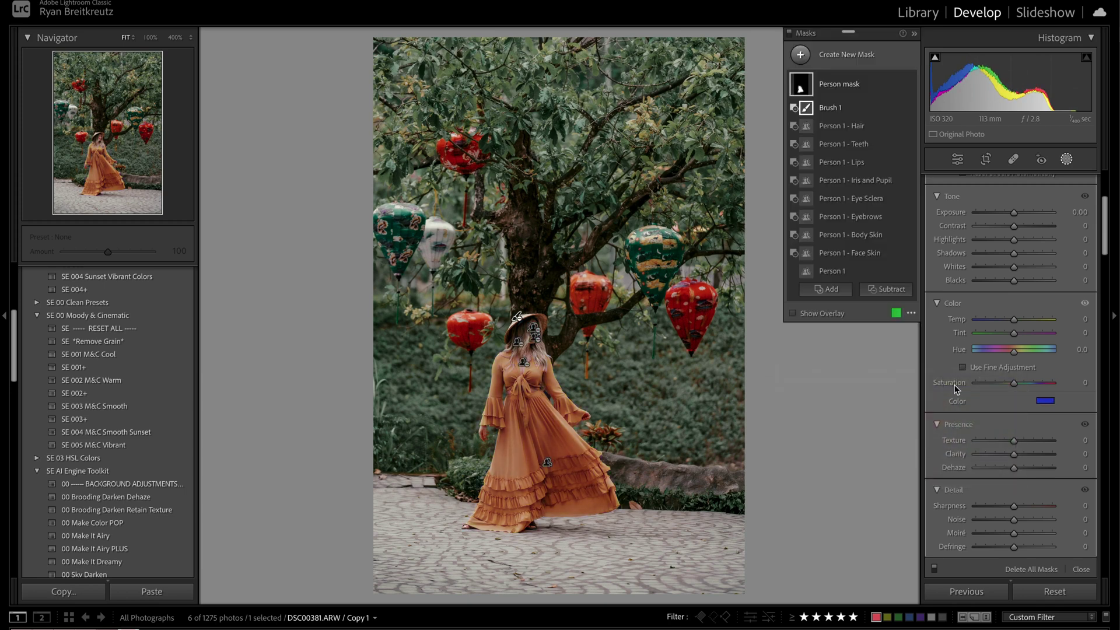
pyautogui.click(1048, 402)
pyautogui.moveTo(972, 475); pyautogui.dragTo(981, 475)
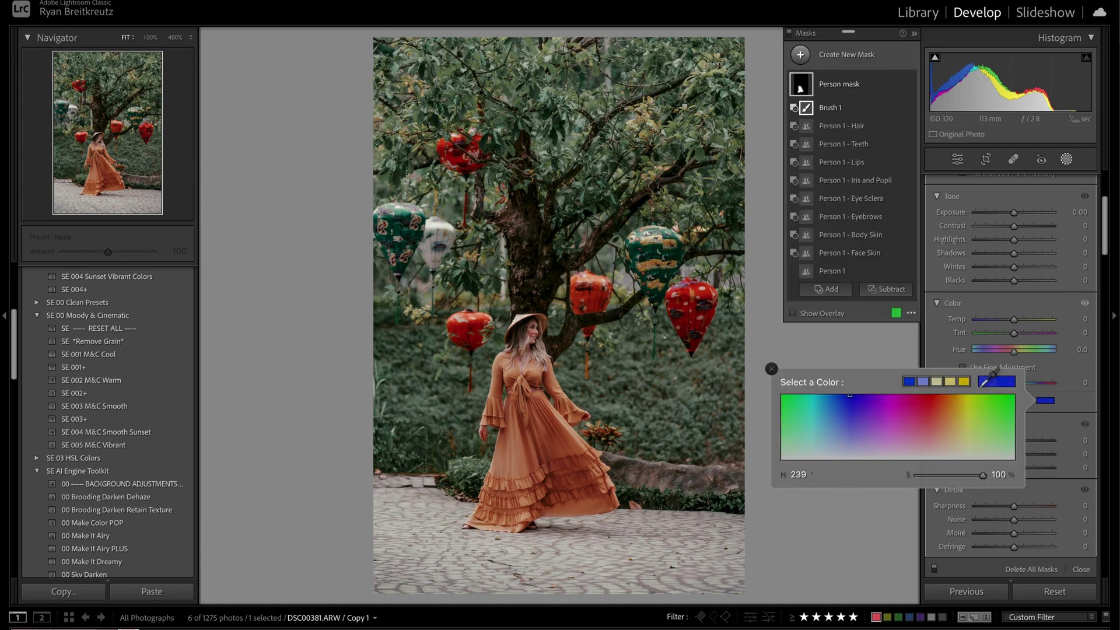
pyautogui.click(770, 370)
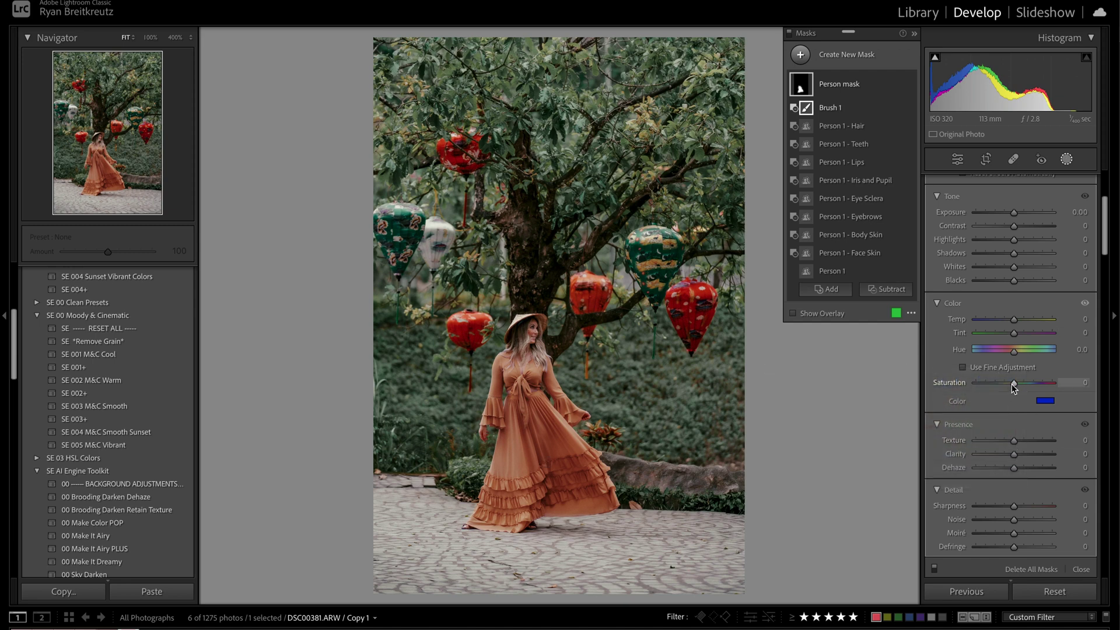
# Step: Set mask Saturation to -100 and change the tint to hue 245, saturation 100
pyautogui.moveTo(1013, 384); pyautogui.dragTo(938, 389)
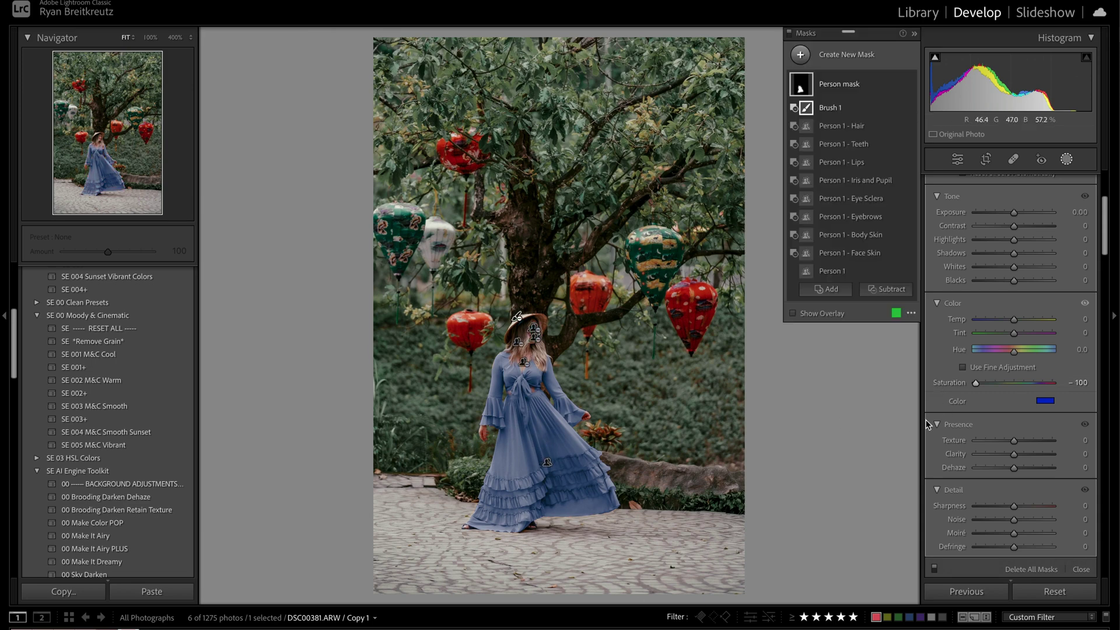
pyautogui.click(1045, 402)
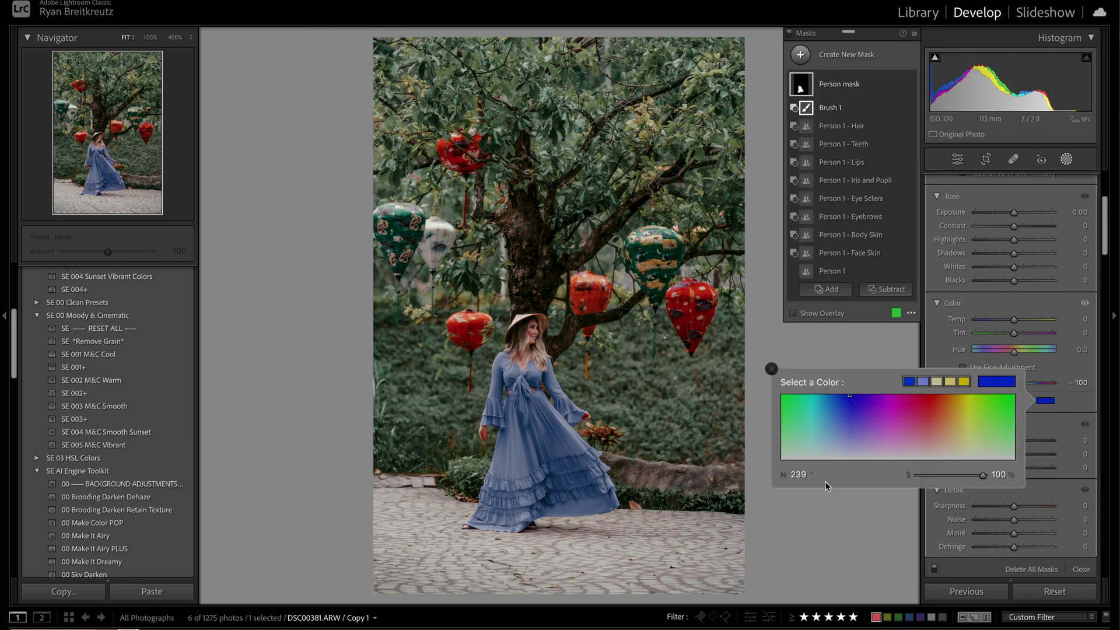
pyautogui.click(797, 397)
pyautogui.click(890, 405)
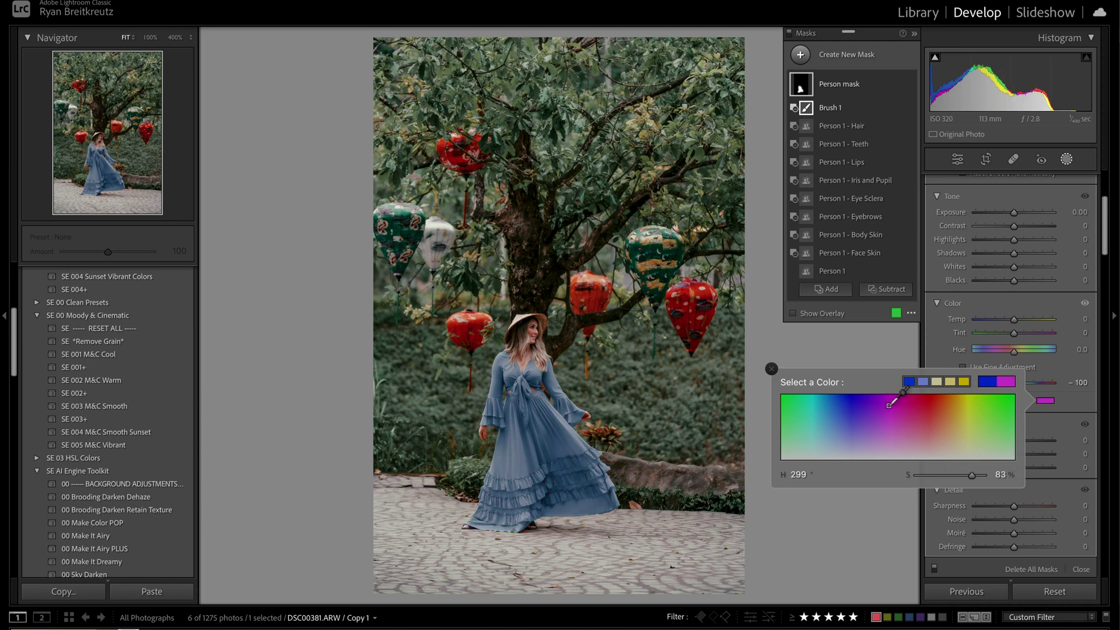
pyautogui.moveTo(890, 403); pyautogui.dragTo(854, 395)
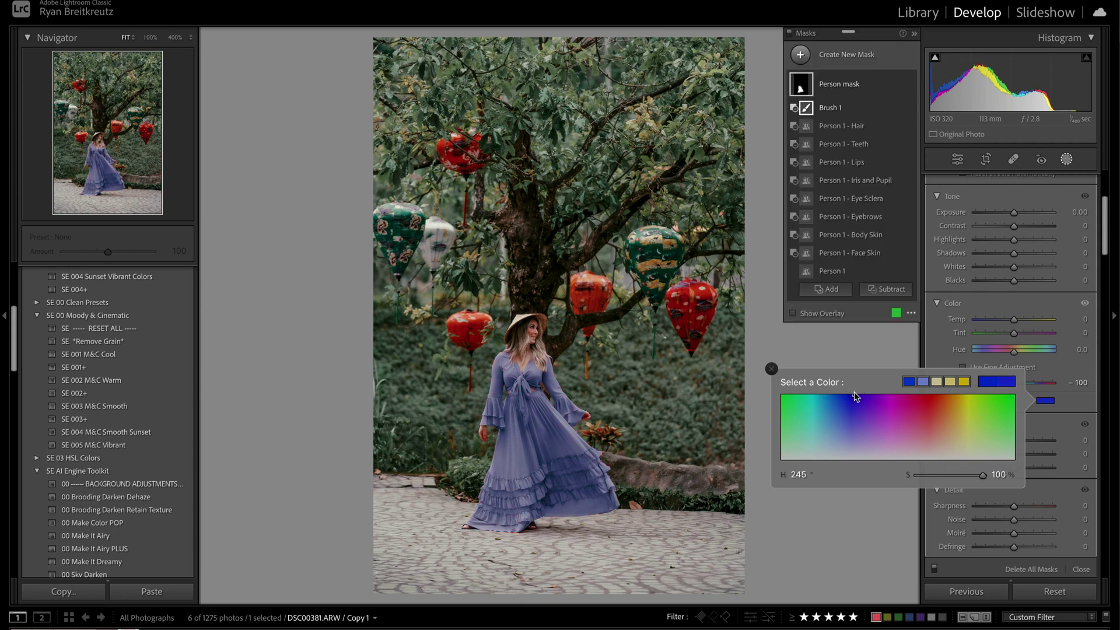
pyautogui.click(771, 370)
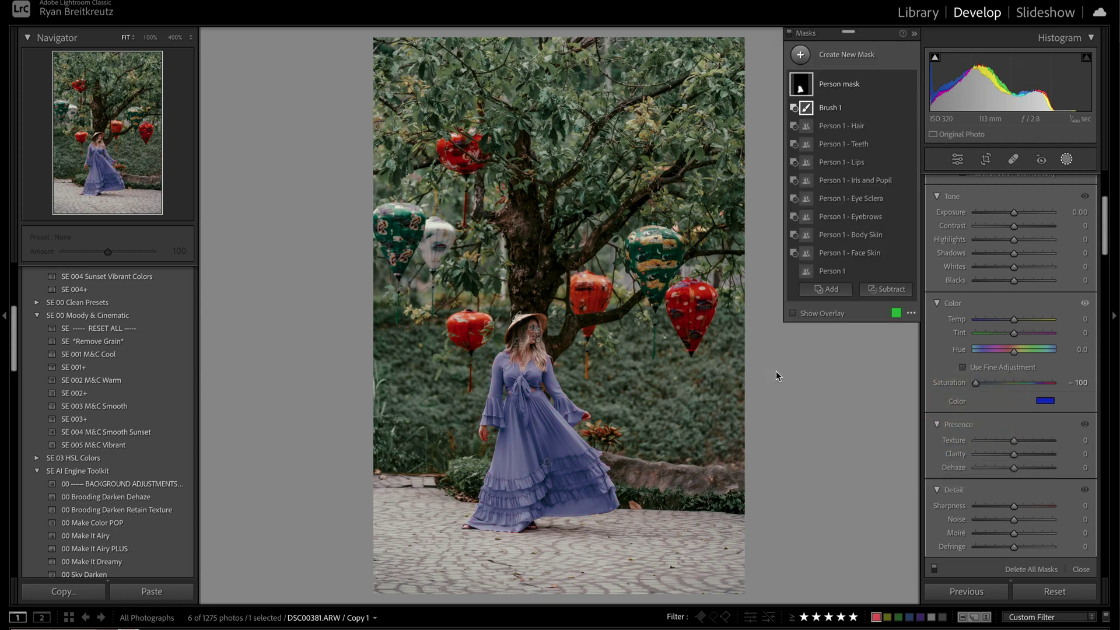
# Step: Duplicate Person mask into Person mask Copy
pyautogui.click(896, 86)
pyautogui.click(957, 170)
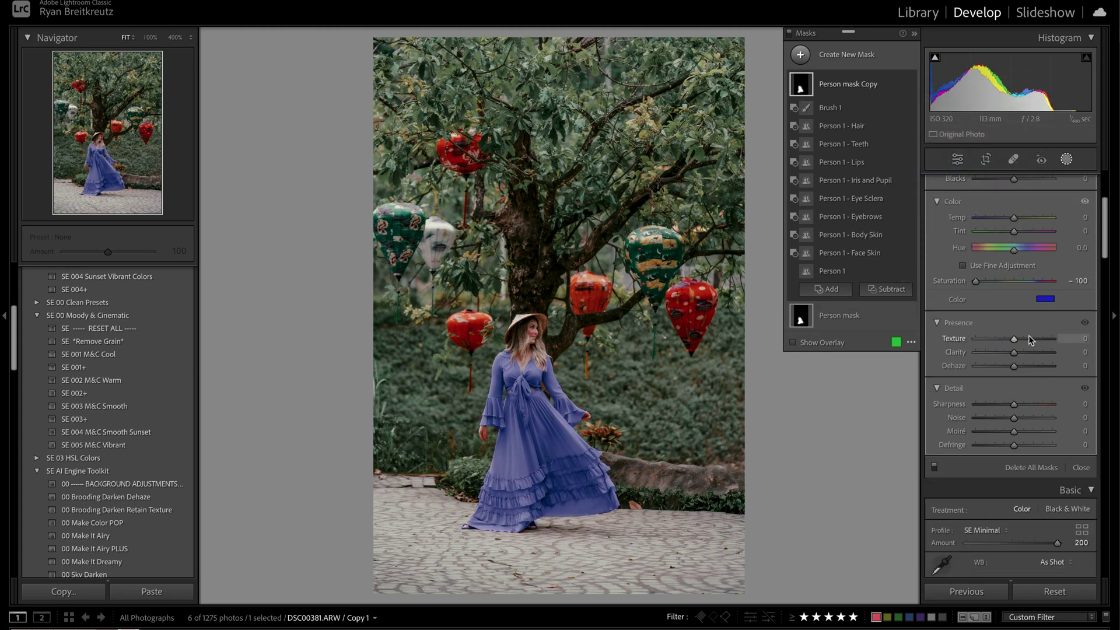
pyautogui.scroll(1, 1011, 343)
pyautogui.scroll(1, 1011, 342)
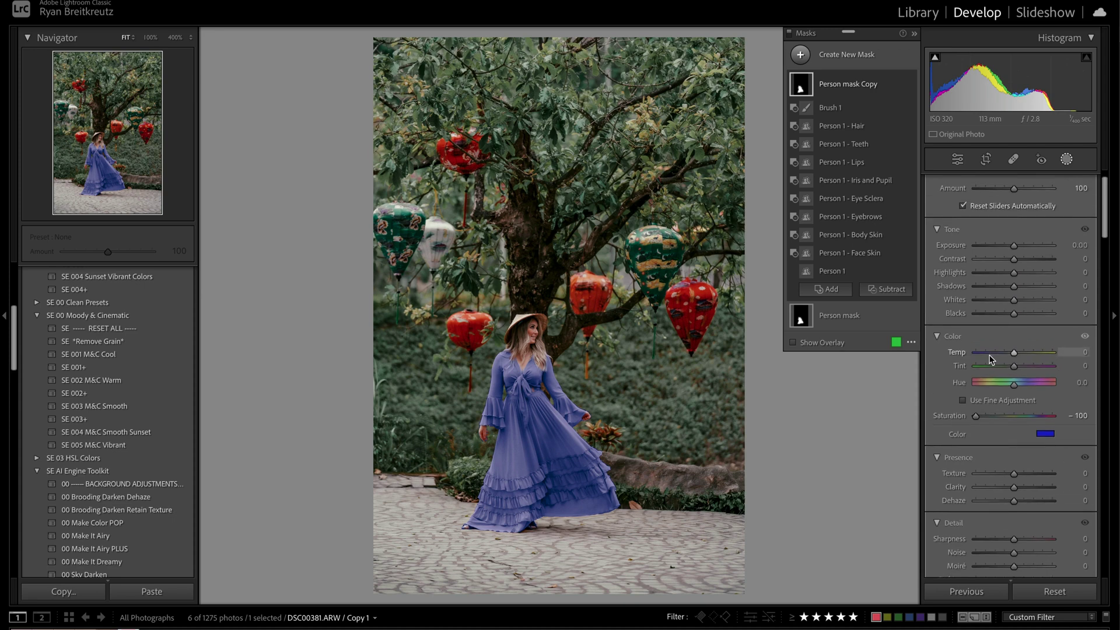
pyautogui.moveTo(1013, 352)
pyautogui.mouseDown()
pyautogui.moveTo(985, 351)
pyautogui.moveTo(1030, 365)
pyautogui.mouseUp()
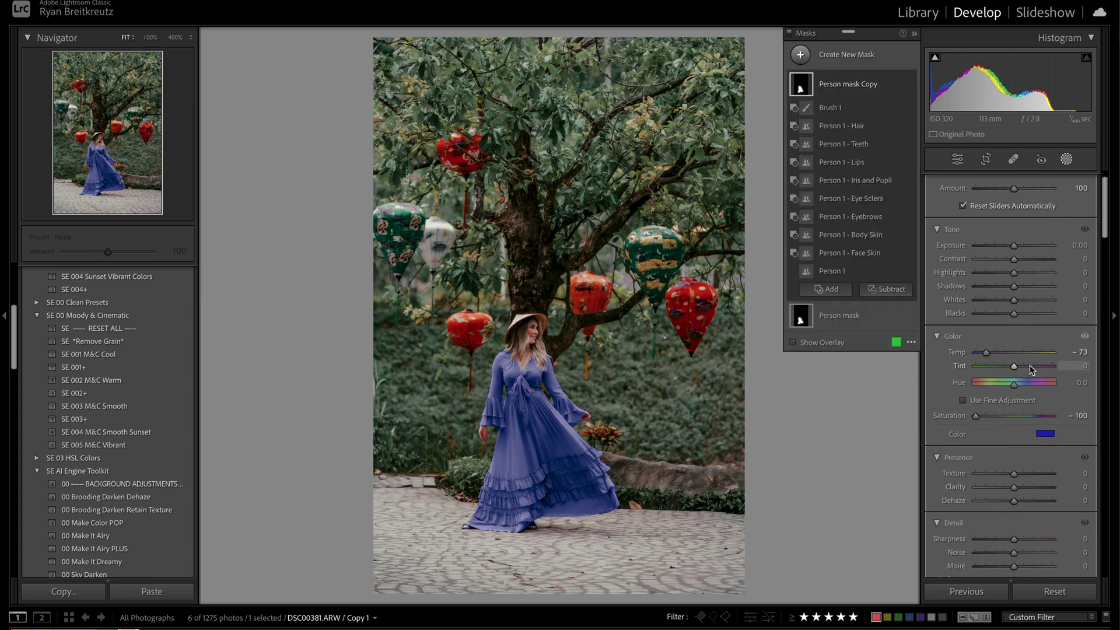
# Step: Raise the copy's contrast, darken its shadows to -84, and duplicate it again
pyautogui.click(996, 287)
pyautogui.click(1033, 259)
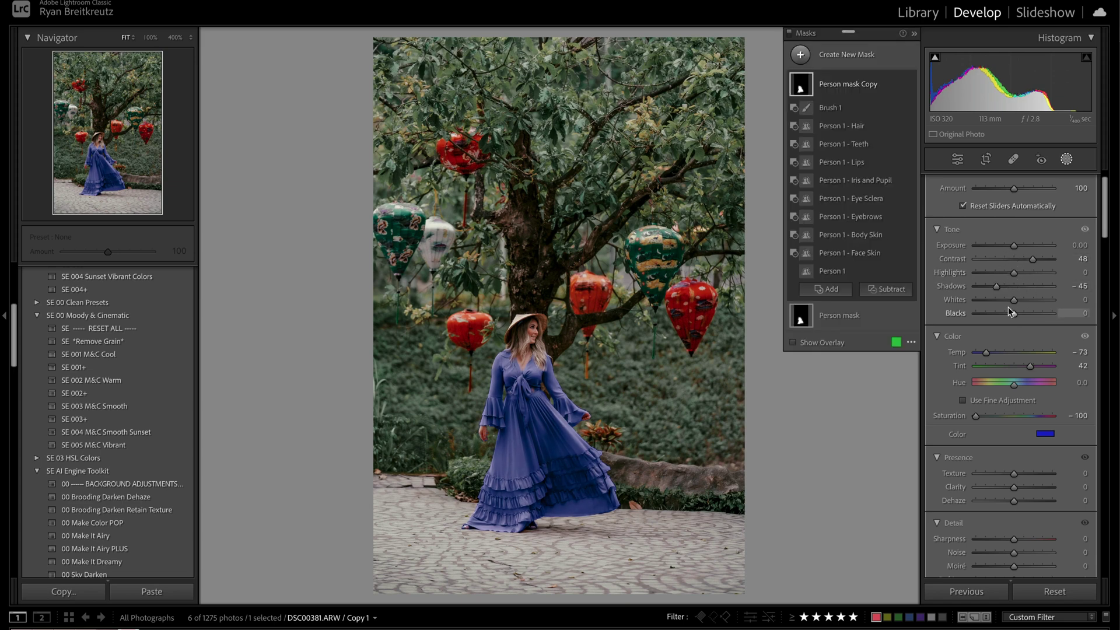
pyautogui.moveTo(991, 287); pyautogui.dragTo(955, 287)
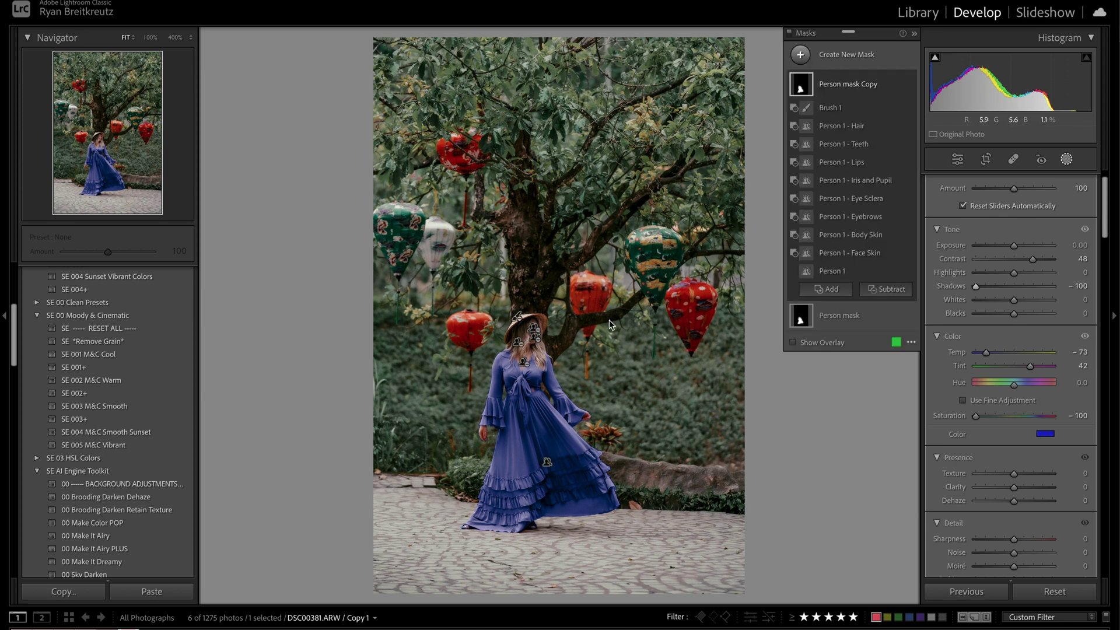
pyautogui.click(895, 85)
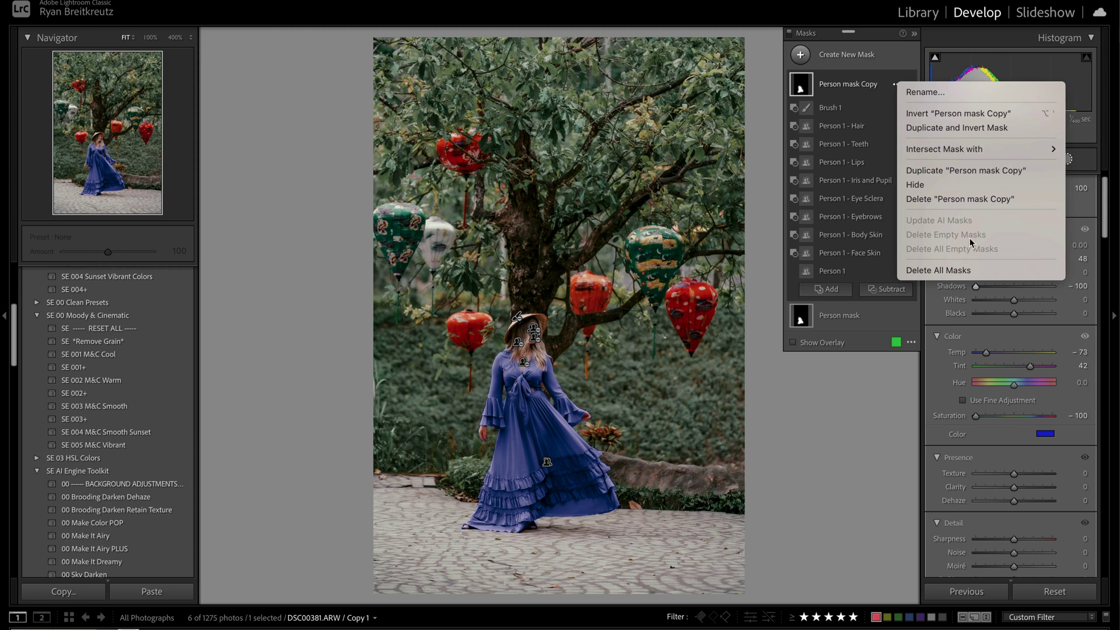
pyautogui.click(941, 173)
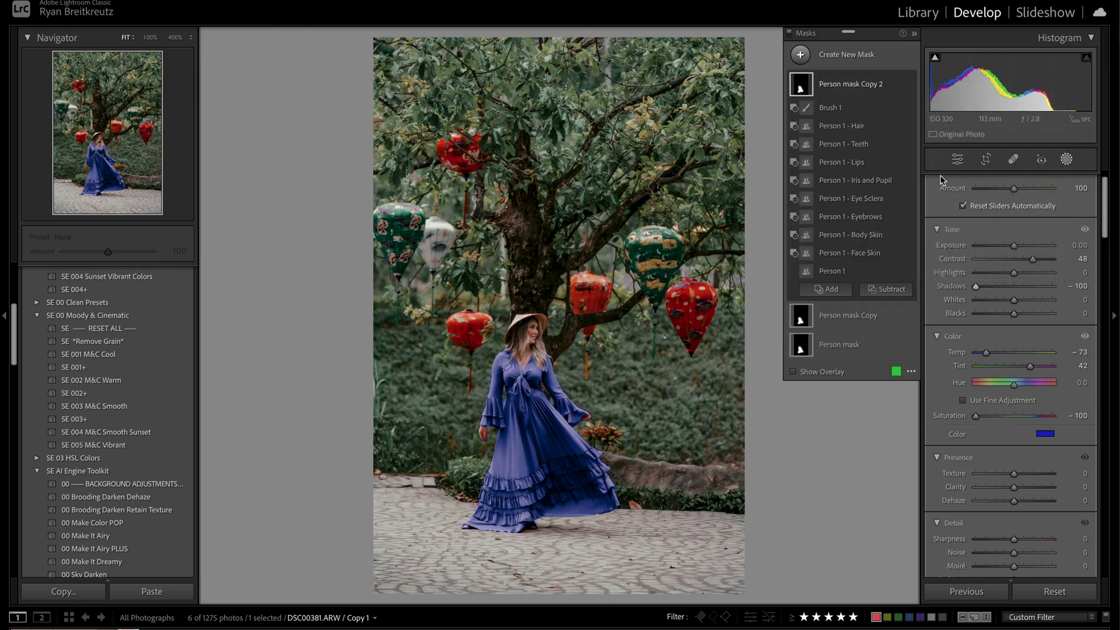
# Step: Inspect the blue dress mask edges close up along the hair, sleeve and bodice, then exit masking
pyautogui.click(533, 331)
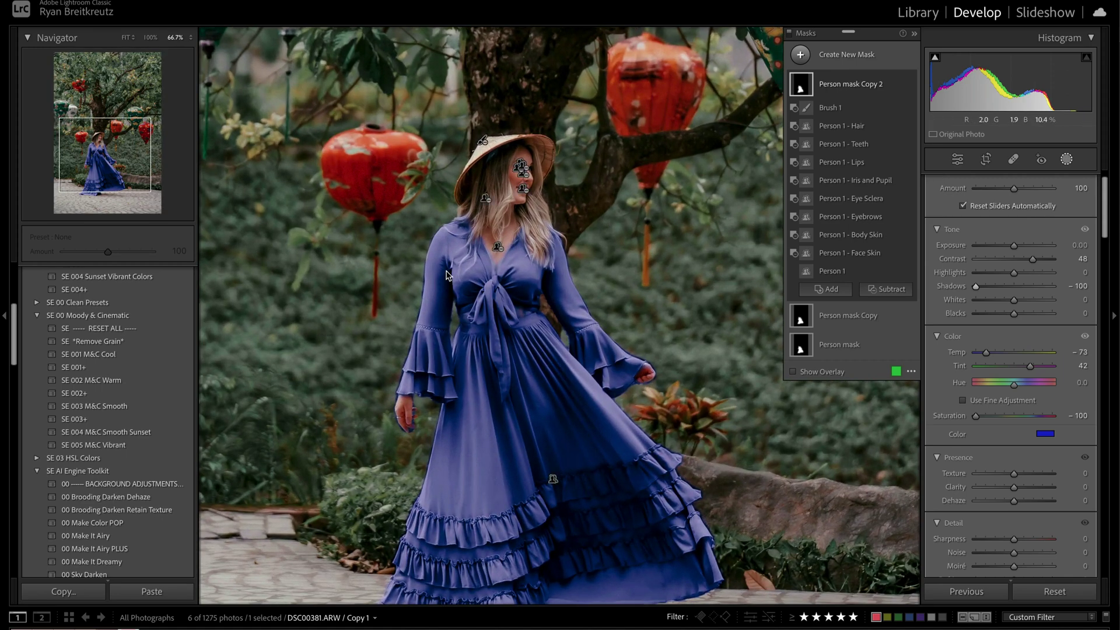
pyautogui.hotkey('ctrl', '=')
pyautogui.hotkey('ctrl', '=')
pyautogui.hotkey('ctrl', '=')
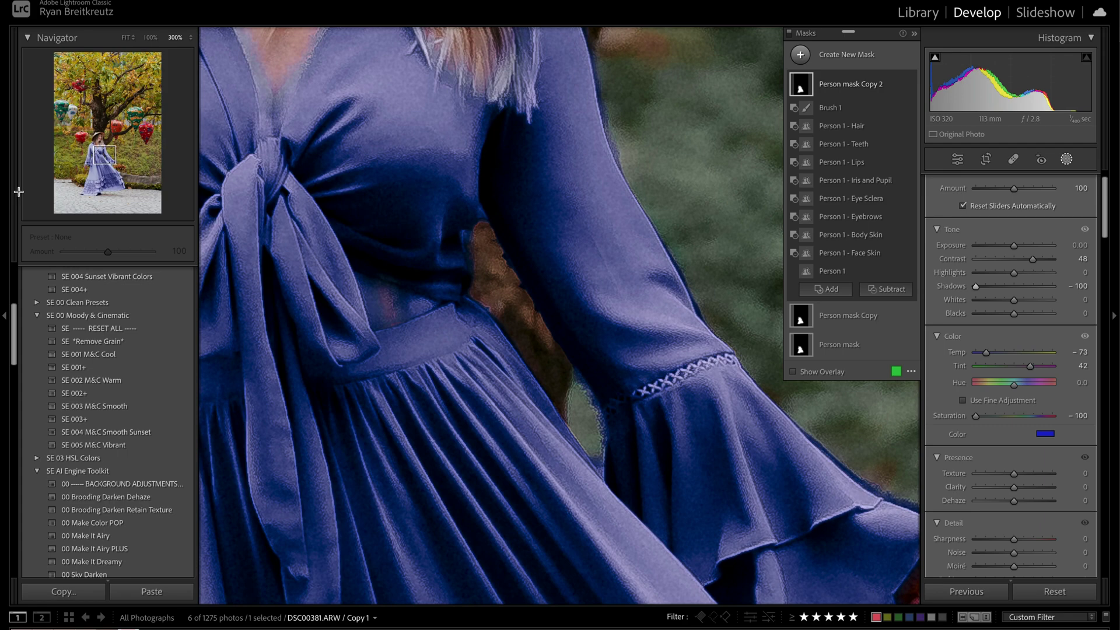
pyautogui.click(102, 158)
pyautogui.moveTo(102, 158); pyautogui.dragTo(98, 158)
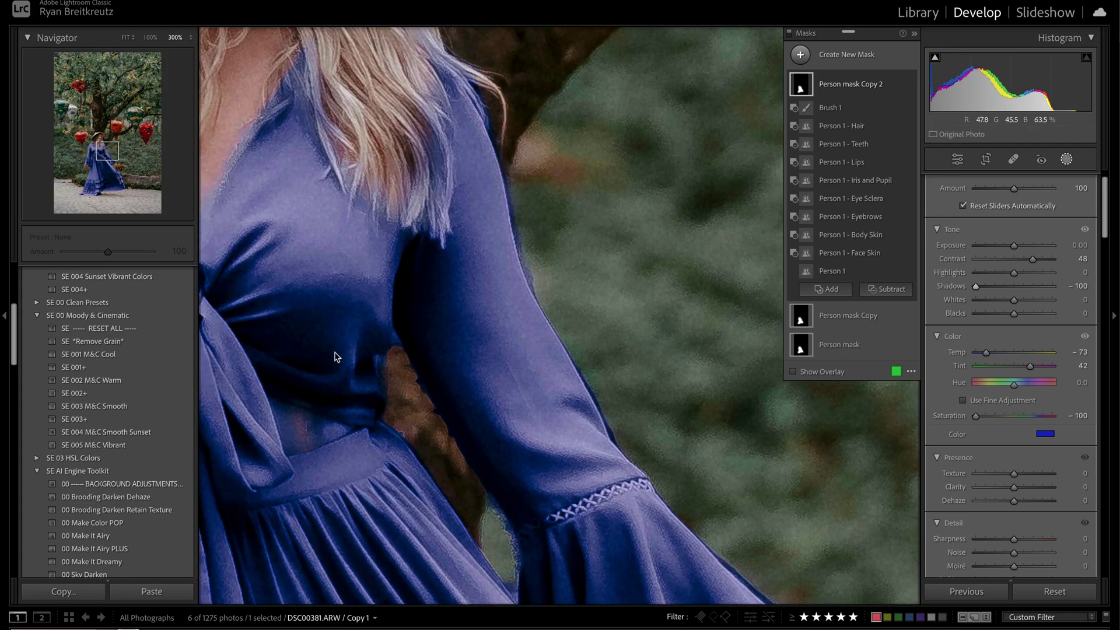
pyautogui.moveTo(107, 152)
pyautogui.mouseDown()
pyautogui.moveTo(105, 180)
pyautogui.moveTo(90, 156)
pyautogui.mouseUp()
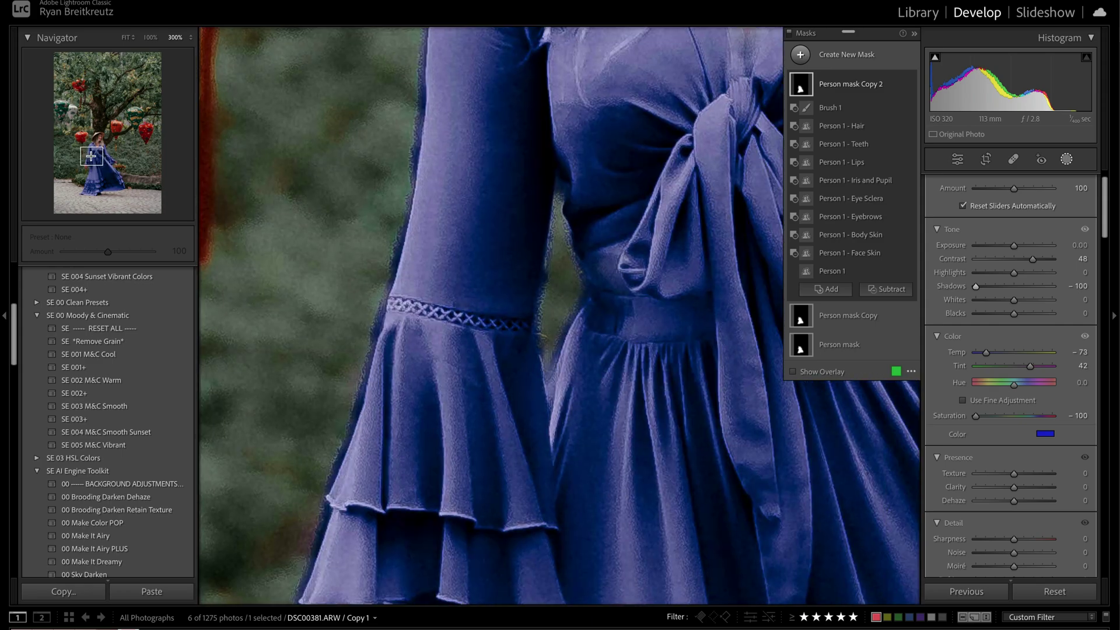
pyautogui.hotkey('ctrl', '-')
pyautogui.hotkey('ctrl', '-')
pyautogui.hotkey('ctrl', '-')
pyautogui.hotkey('ctrl', '-')
pyautogui.hotkey('ctrl', '-')
pyautogui.hotkey('ctrl', '-')
pyautogui.hotkey('ctrl', '-')
pyautogui.hotkey('ctrl', '-')
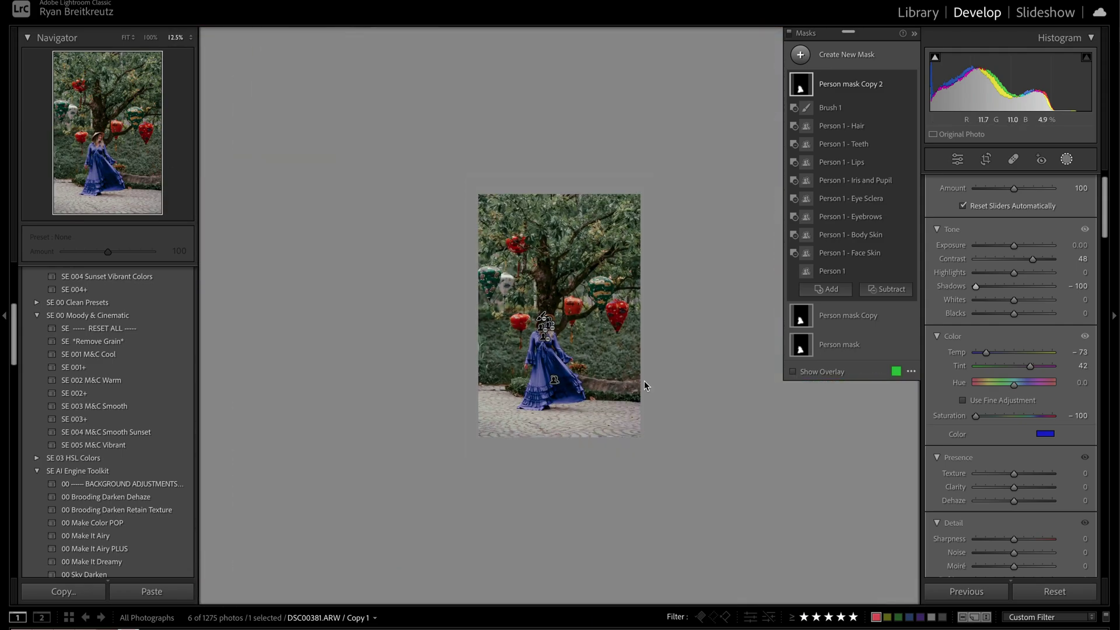
pyautogui.hotkey('shift', 'w')
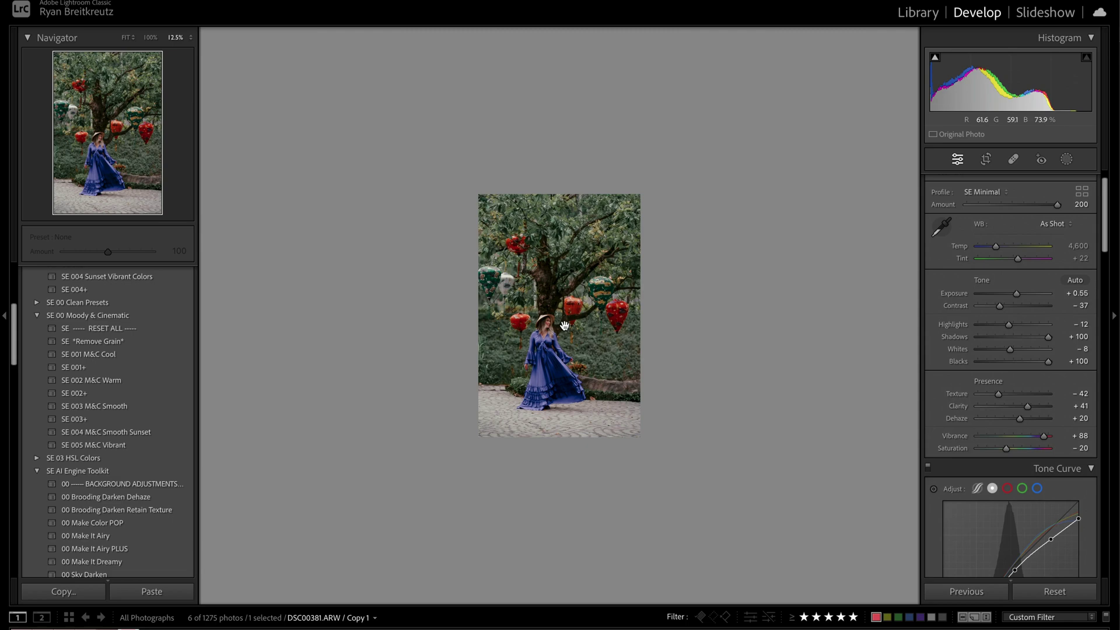
# Step: View at 33.3%, select the Person mask, and reset the photo to remove all edits and masks
pyautogui.click(613, 359)
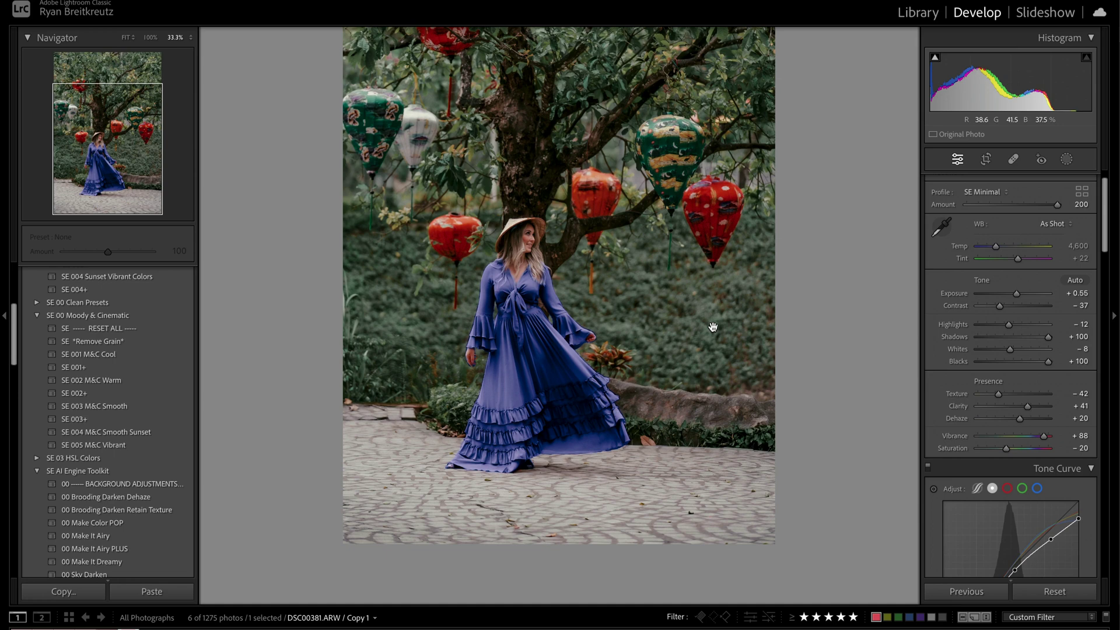
pyautogui.press('k')
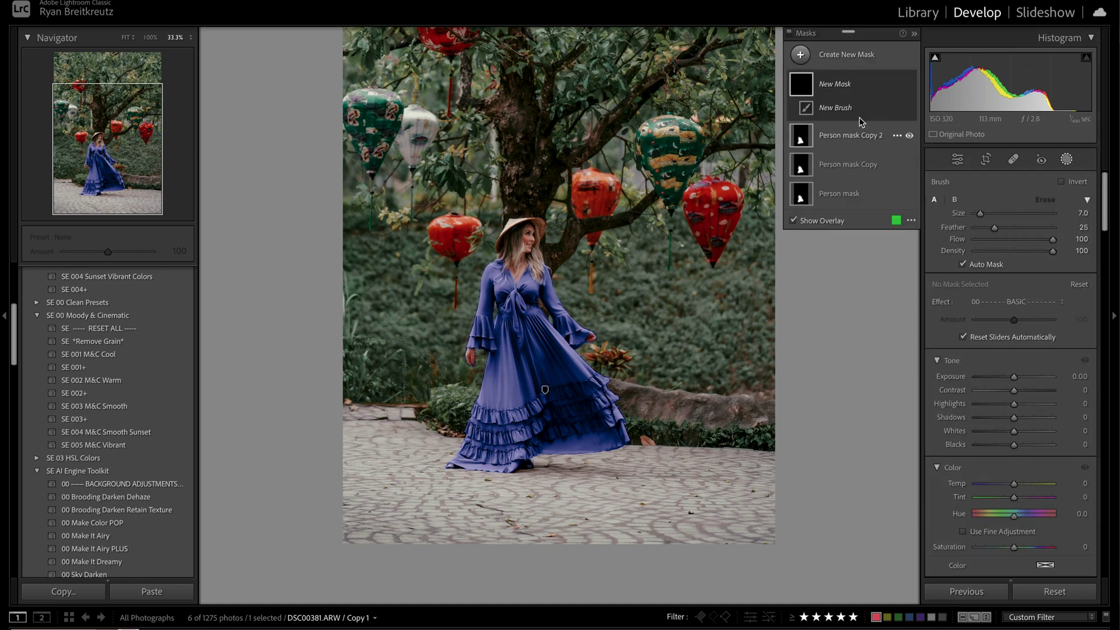
pyautogui.click(848, 196)
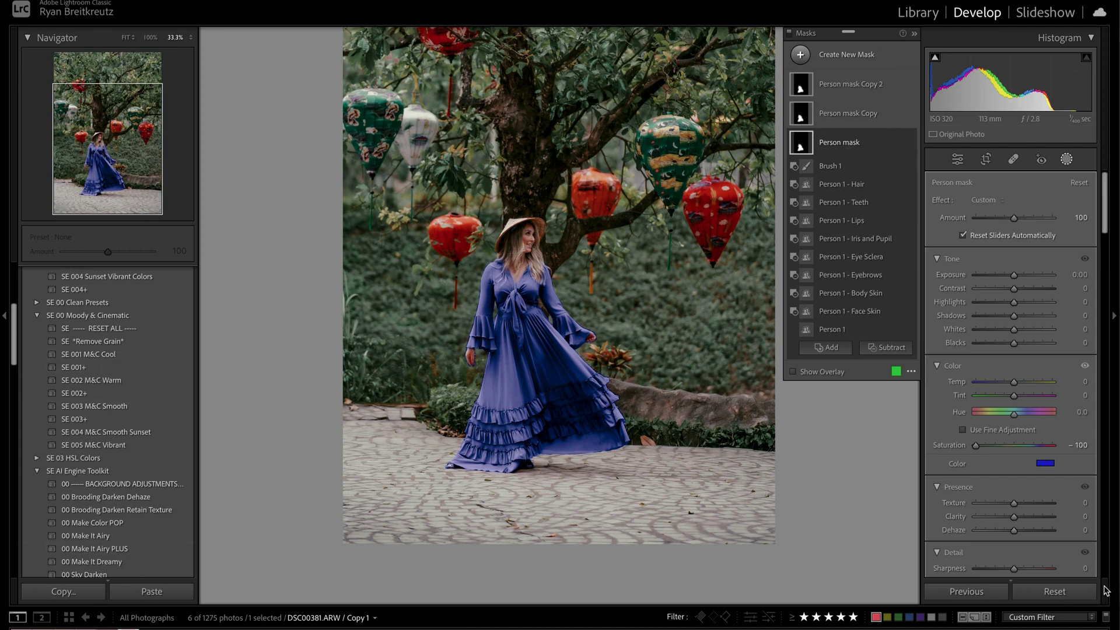
pyautogui.click(1074, 593)
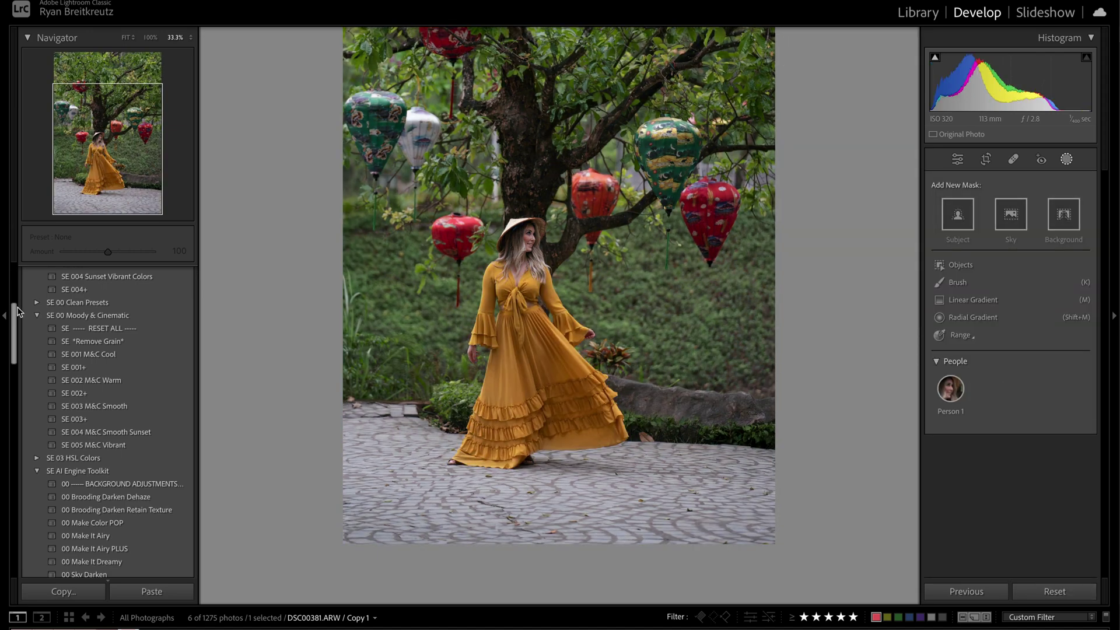
pyautogui.scroll(-5, 70, 359)
pyautogui.scroll(-3, 70, 359)
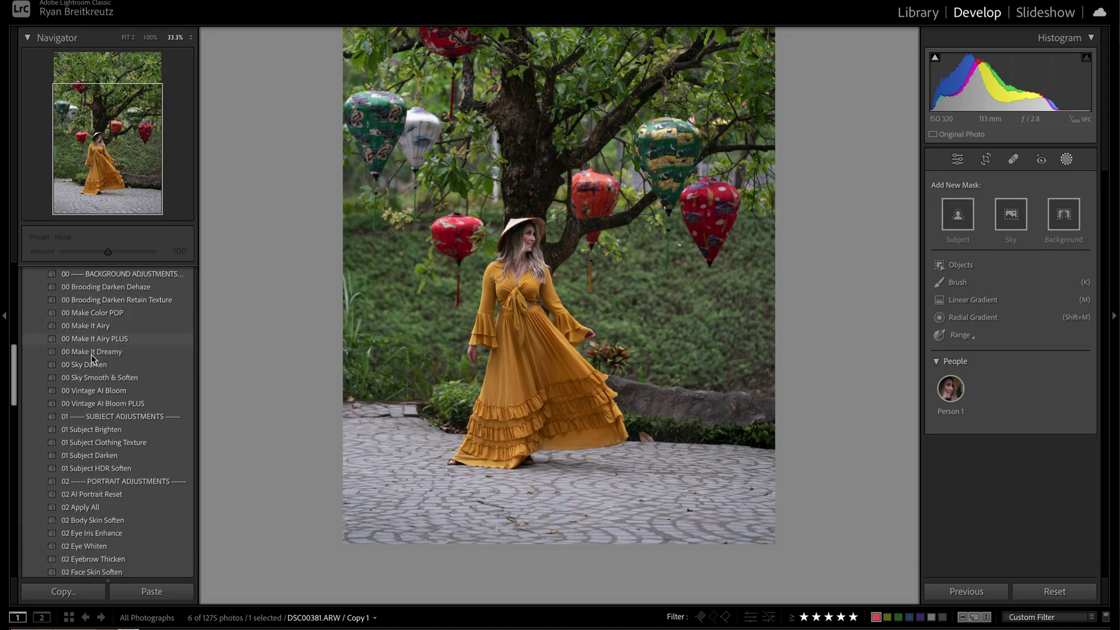
pyautogui.scroll(4, 98, 395)
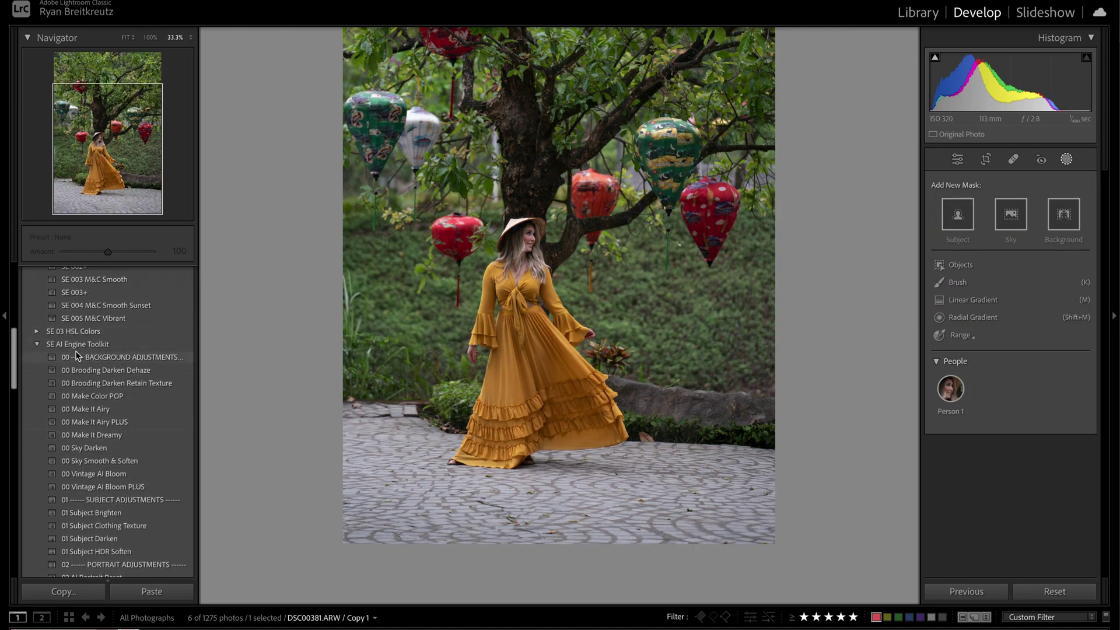
pyautogui.scroll(-6, 118, 409)
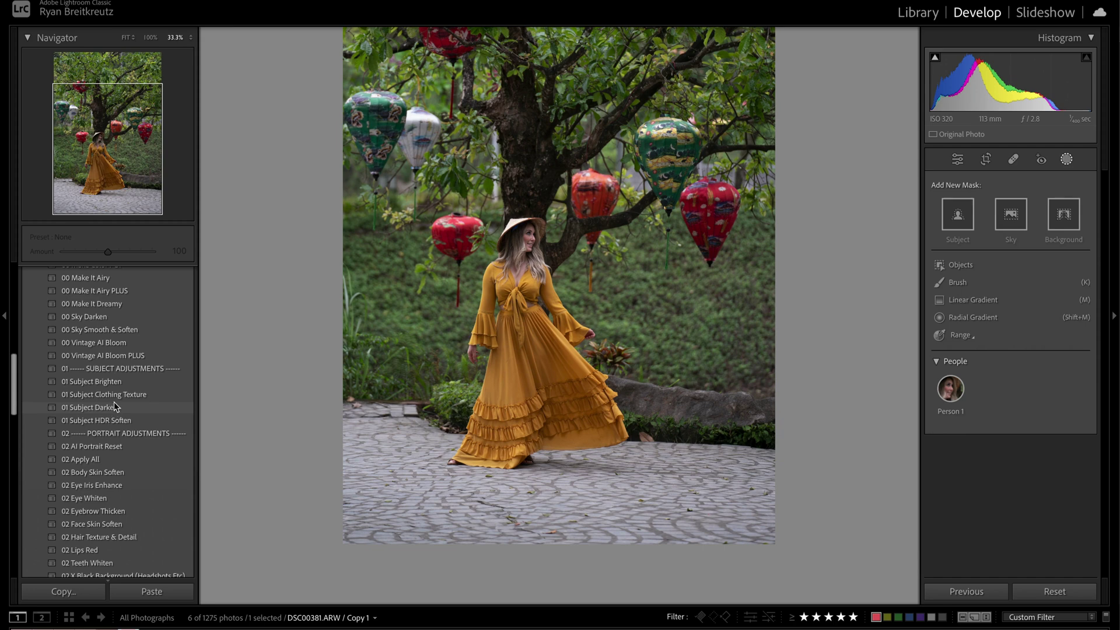
pyautogui.click(122, 396)
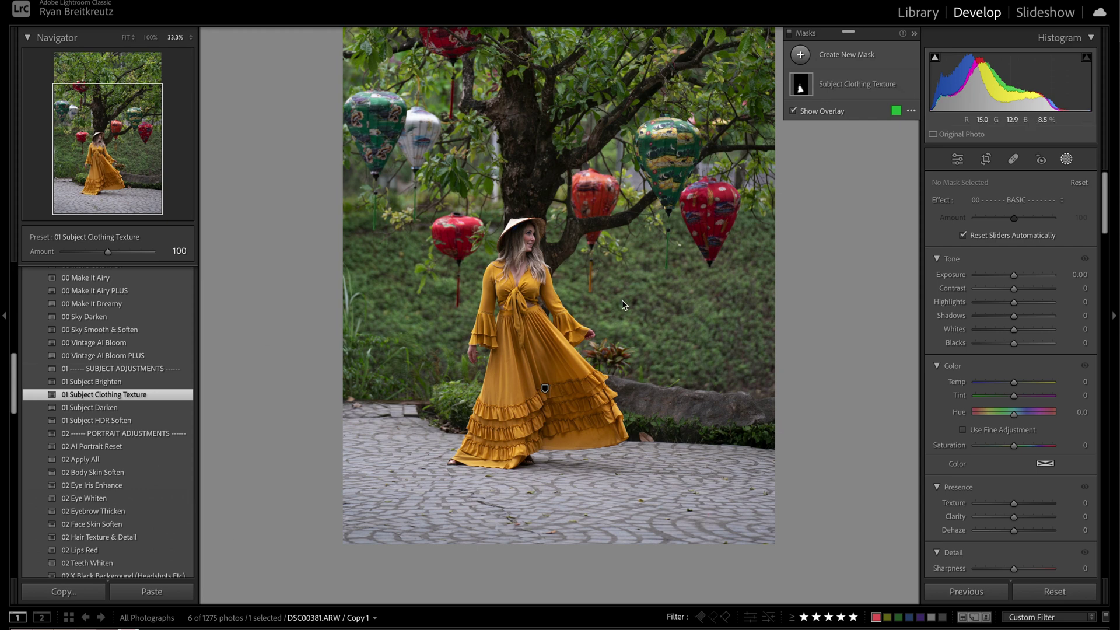
pyautogui.click(854, 88)
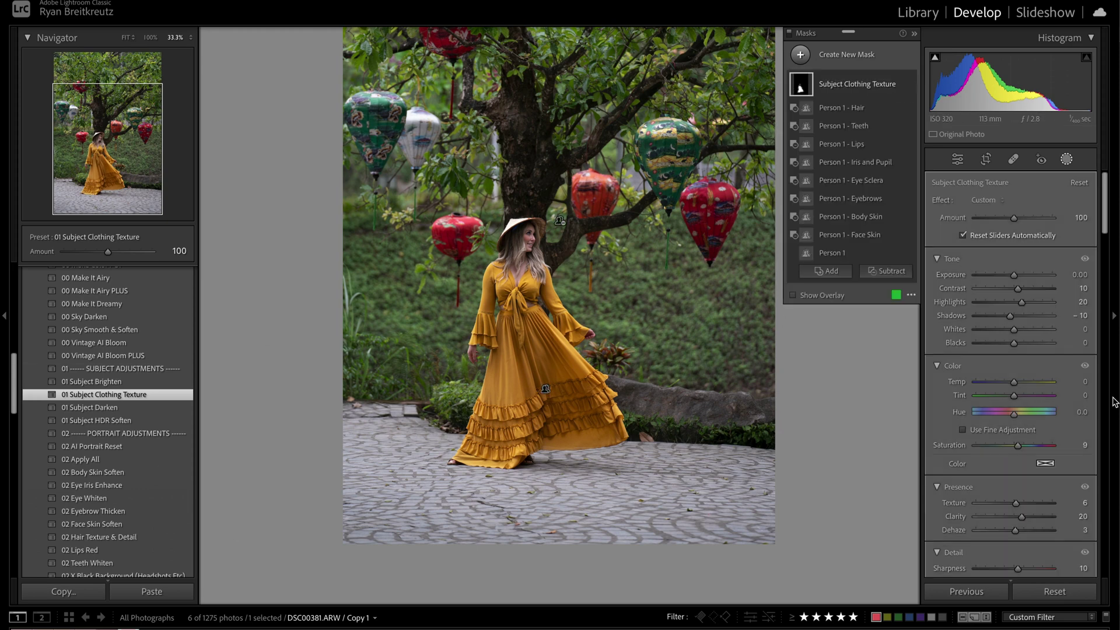
pyautogui.click(1046, 464)
pyautogui.click(1005, 444)
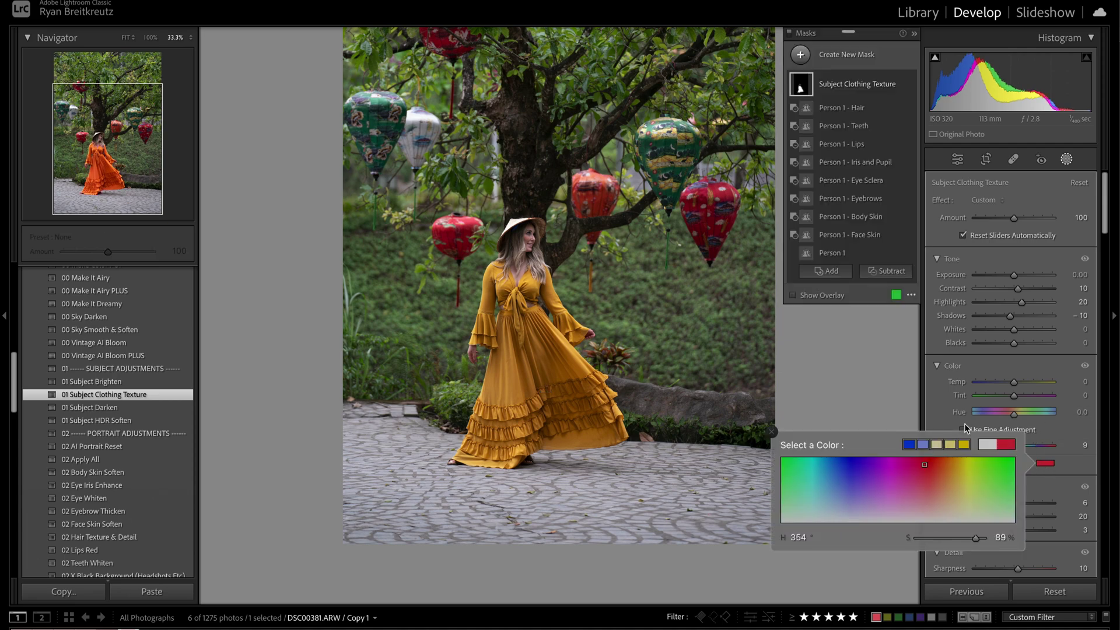
pyautogui.moveTo(1018, 445); pyautogui.dragTo(943, 446)
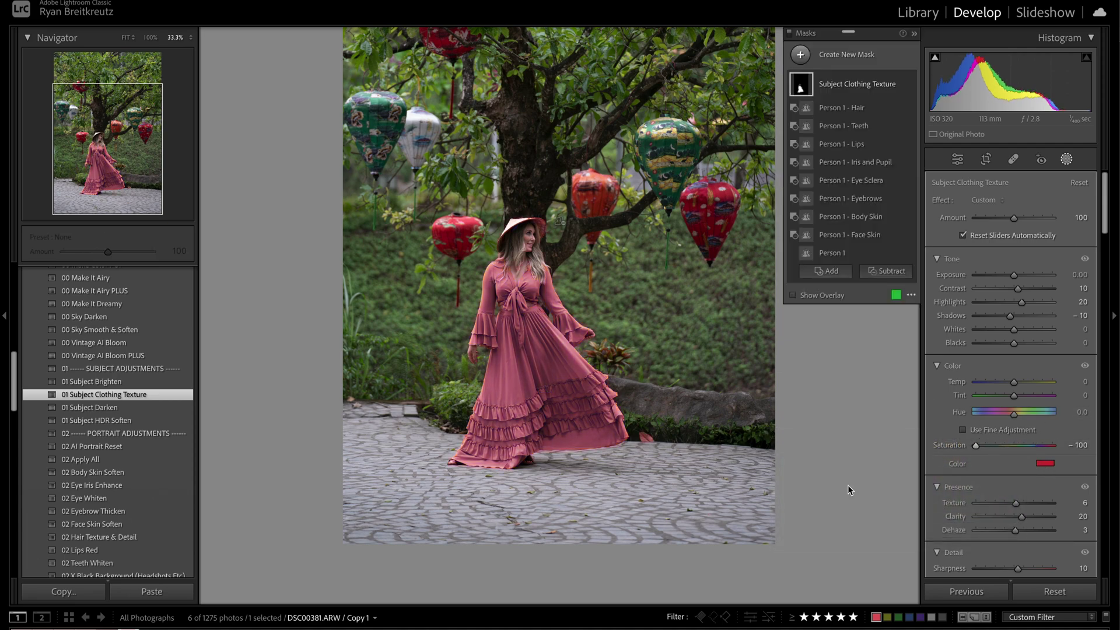
pyautogui.hotkey('ctrl', '=')
pyautogui.hotkey('ctrl', '=')
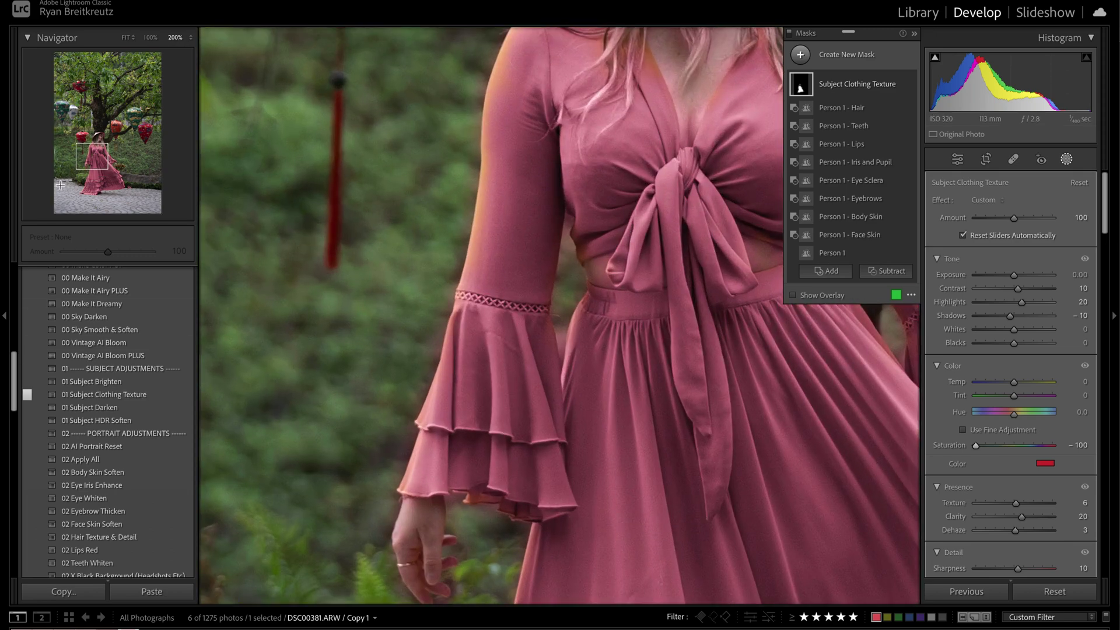
pyautogui.click(94, 140)
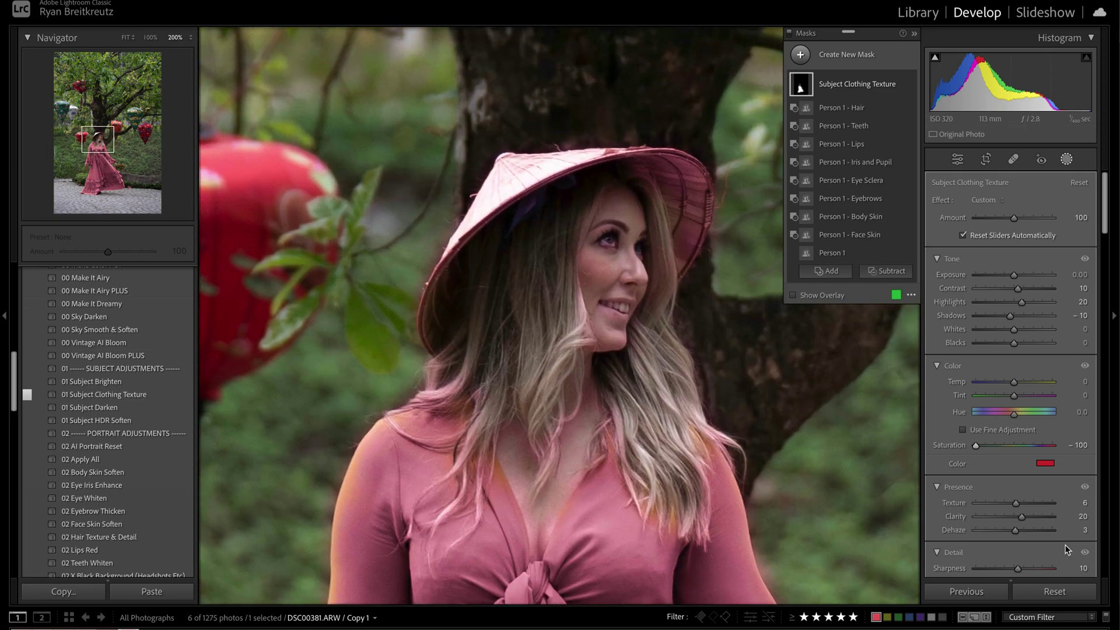
pyautogui.click(1071, 592)
# Step: Return to the Duplicate Person mask Copy history step and select the original Person mask
pyautogui.hotkey('ctrl', '-')
pyautogui.hotkey('ctrl', '-')
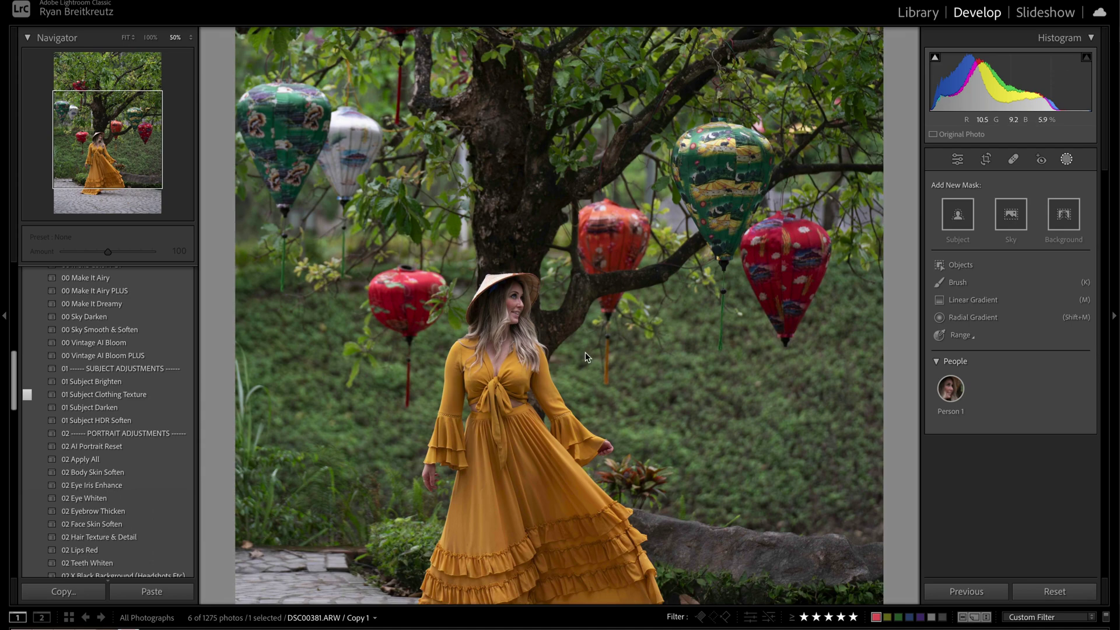
pyautogui.scroll(-10, 103, 369)
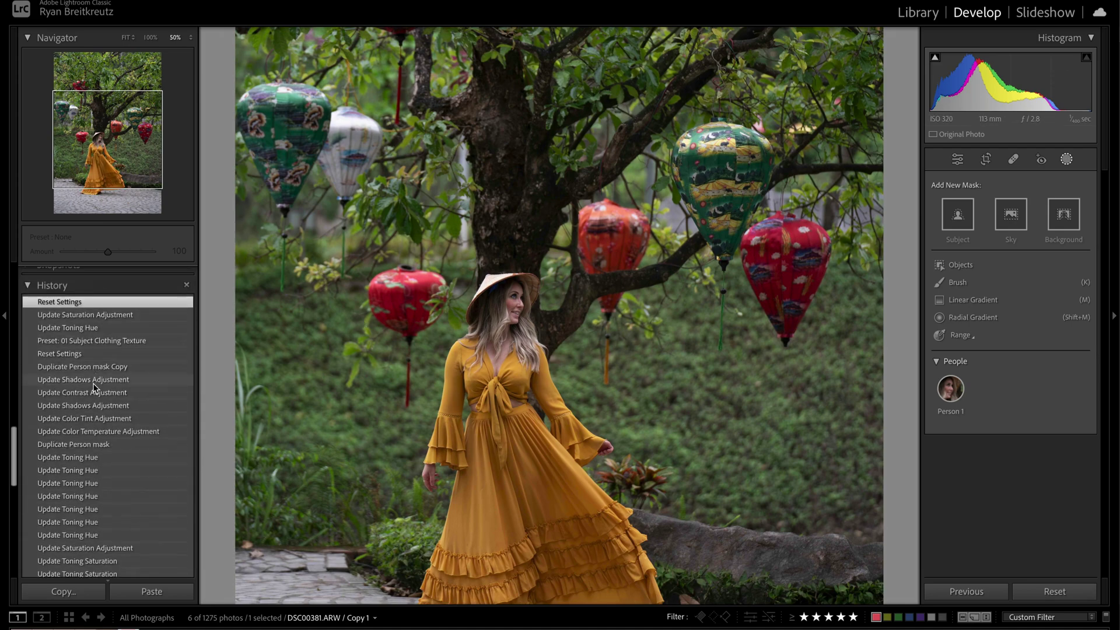
pyautogui.click(72, 339)
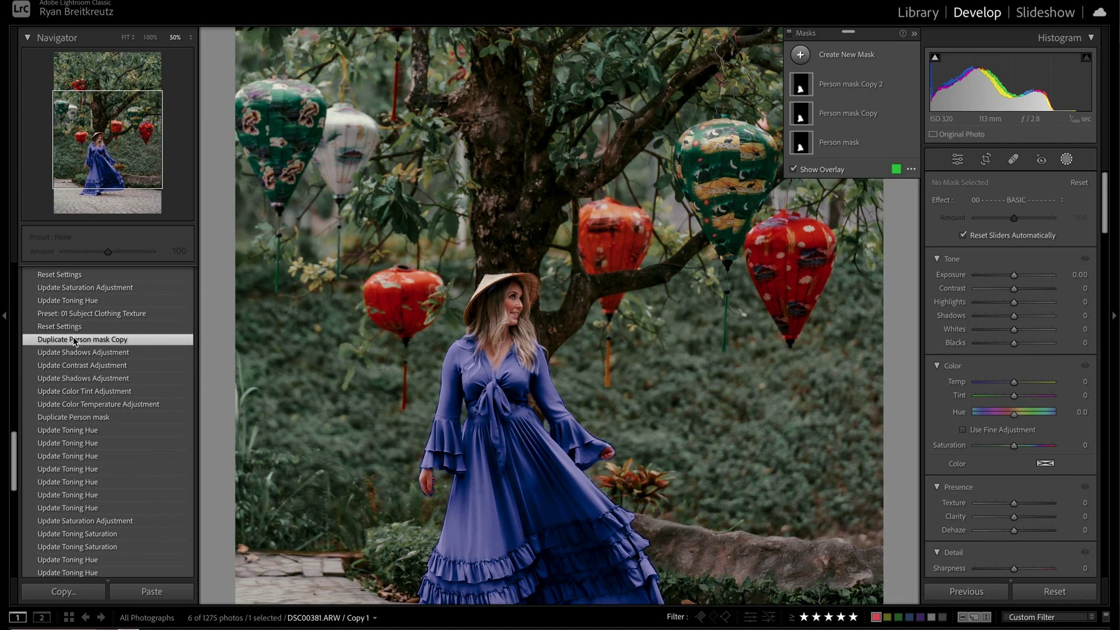
pyautogui.click(840, 144)
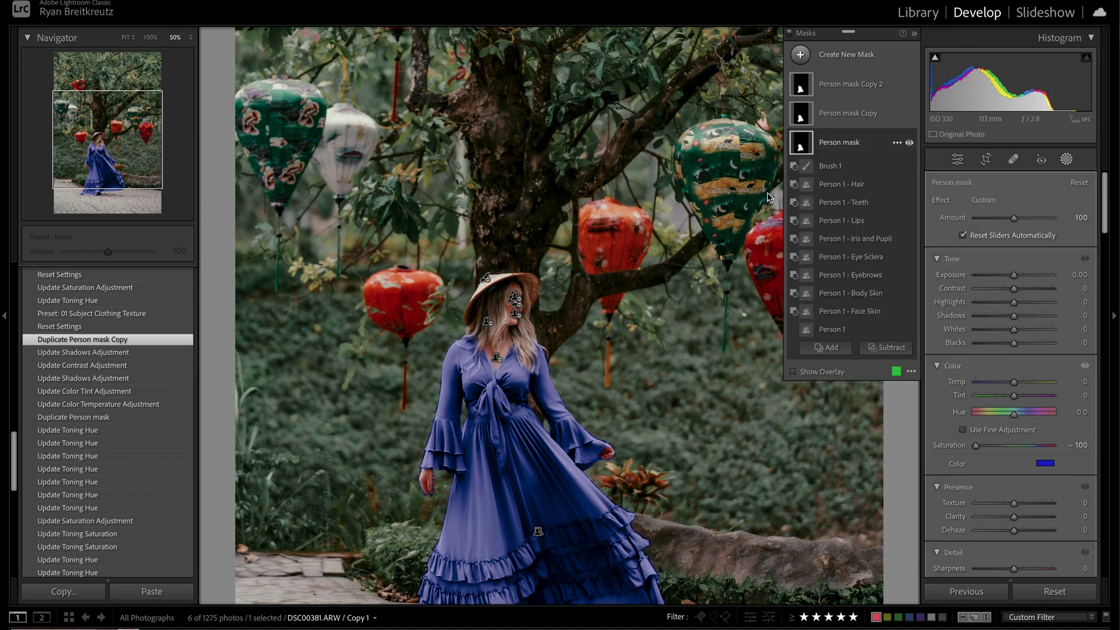
pyautogui.scroll(8, 116, 336)
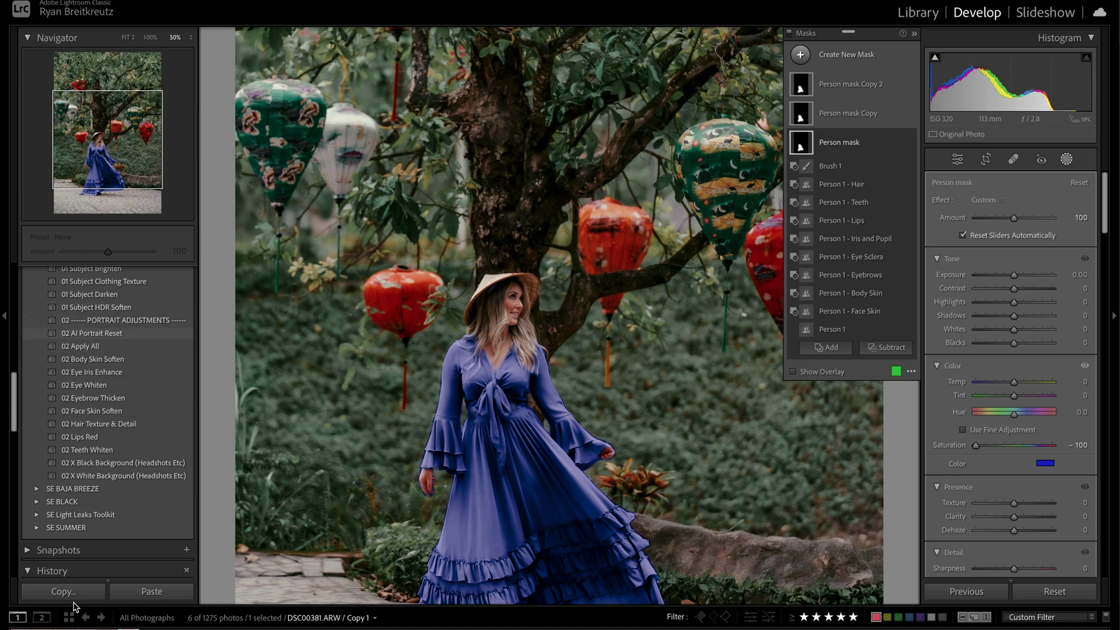
pyautogui.scroll(8, 101, 368)
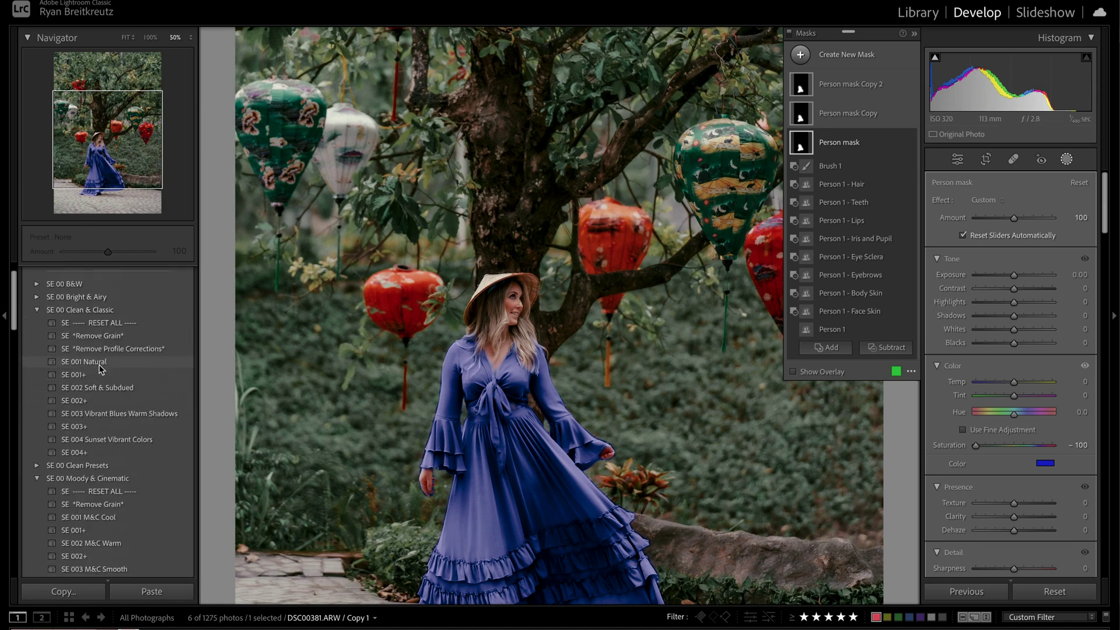
pyautogui.scroll(2, 101, 367)
# Step: Create a 'Clothing Color Select' preset with only Person mask, in the SE Light Leaks Toolkit group
pyautogui.click(187, 272)
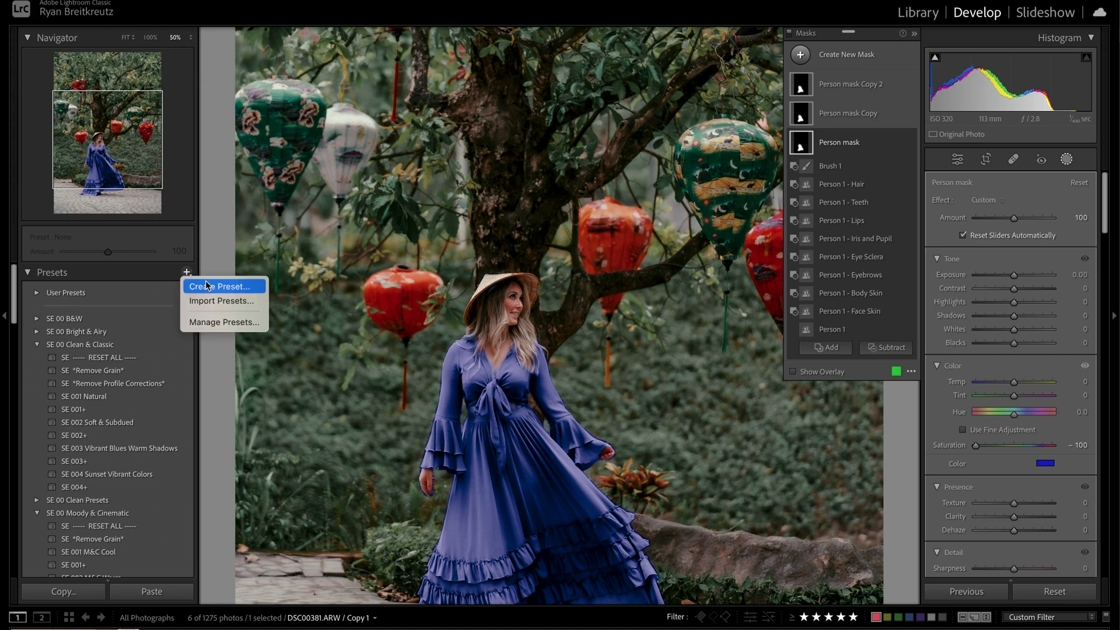
pyautogui.click(207, 285)
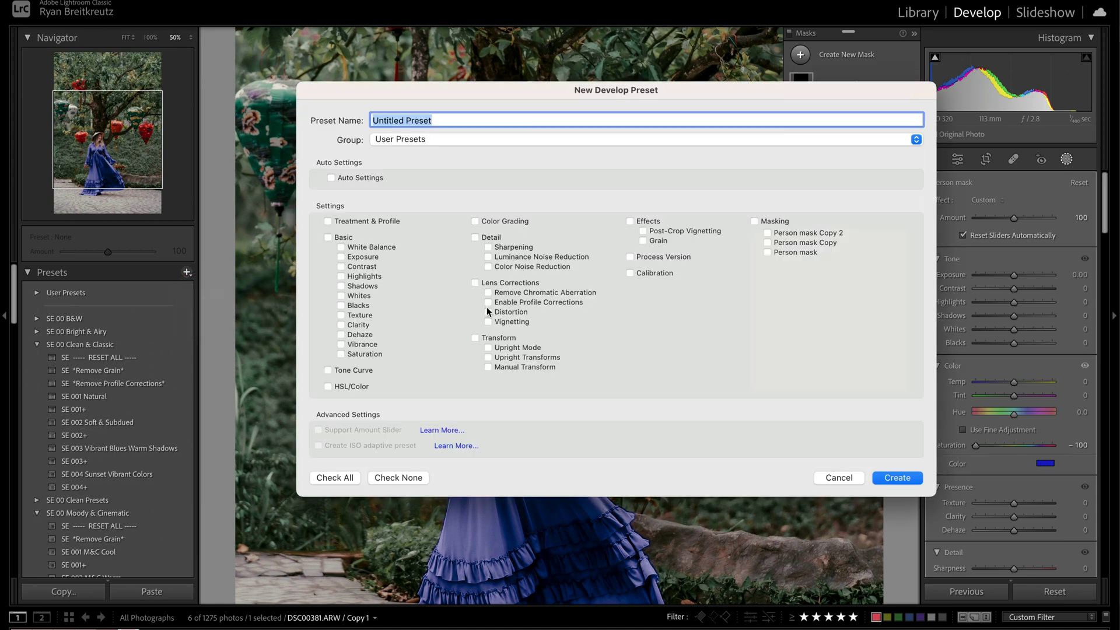
pyautogui.write('Clothing Color Select')
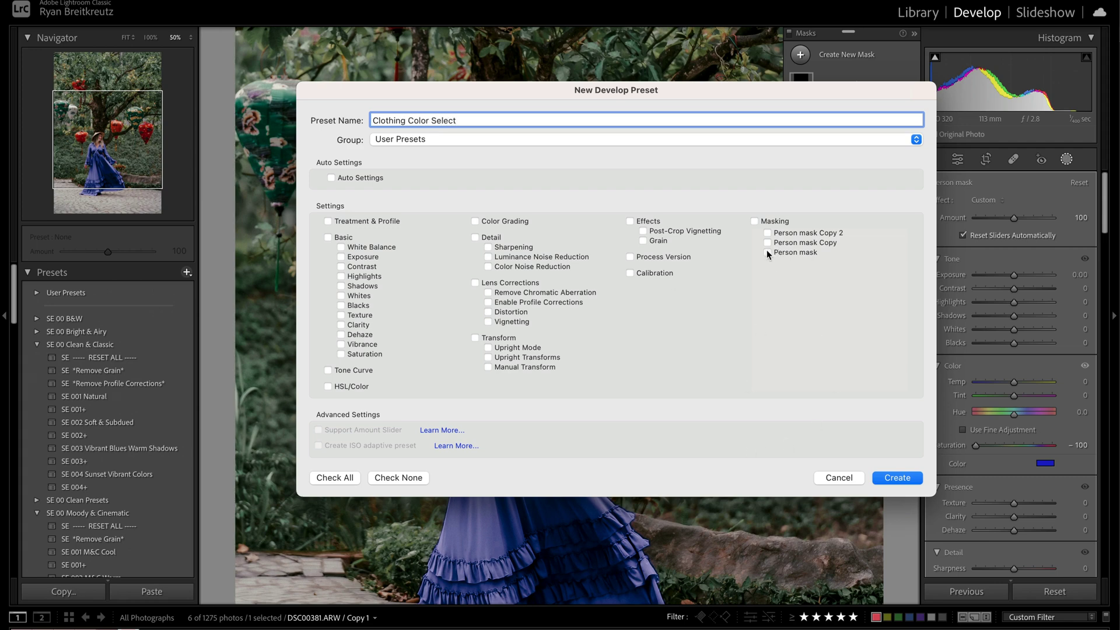
pyautogui.click(767, 251)
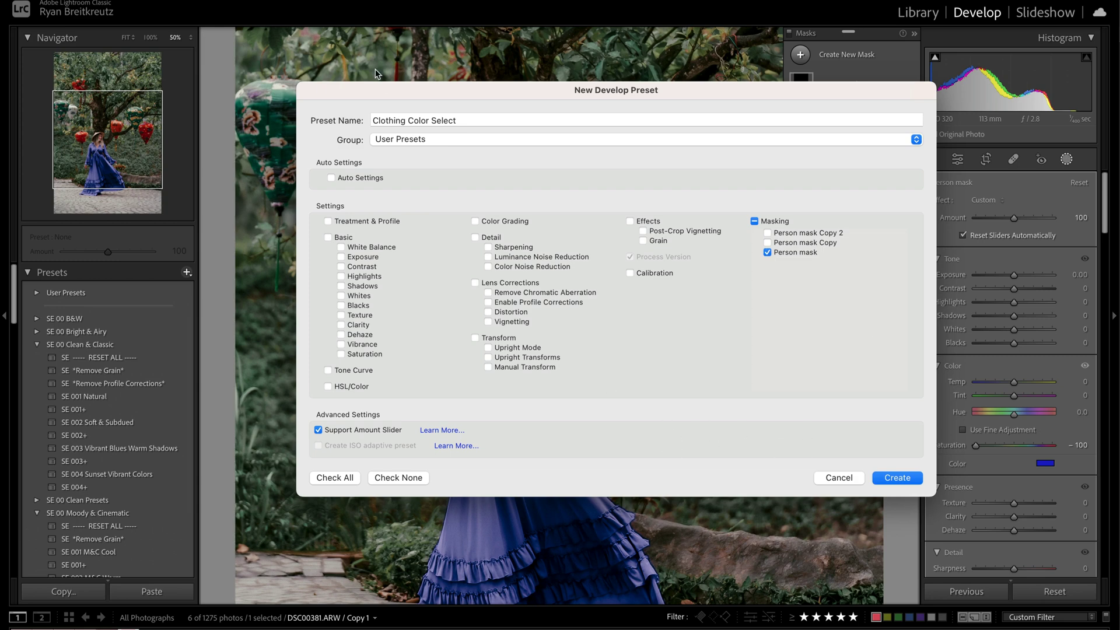
pyautogui.click(425, 141)
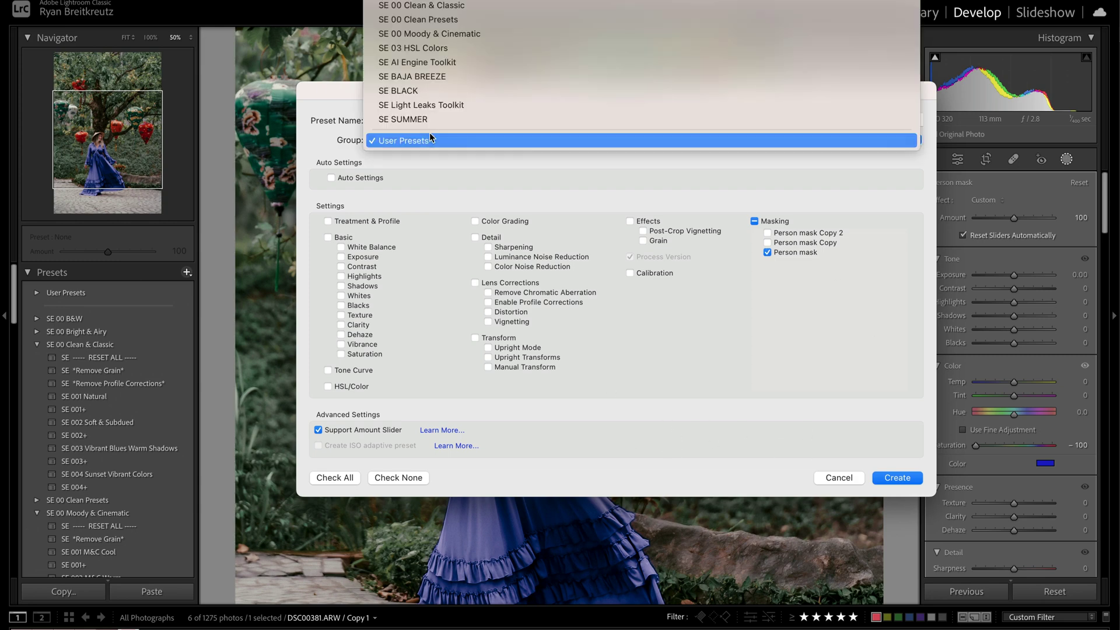
pyautogui.click(440, 105)
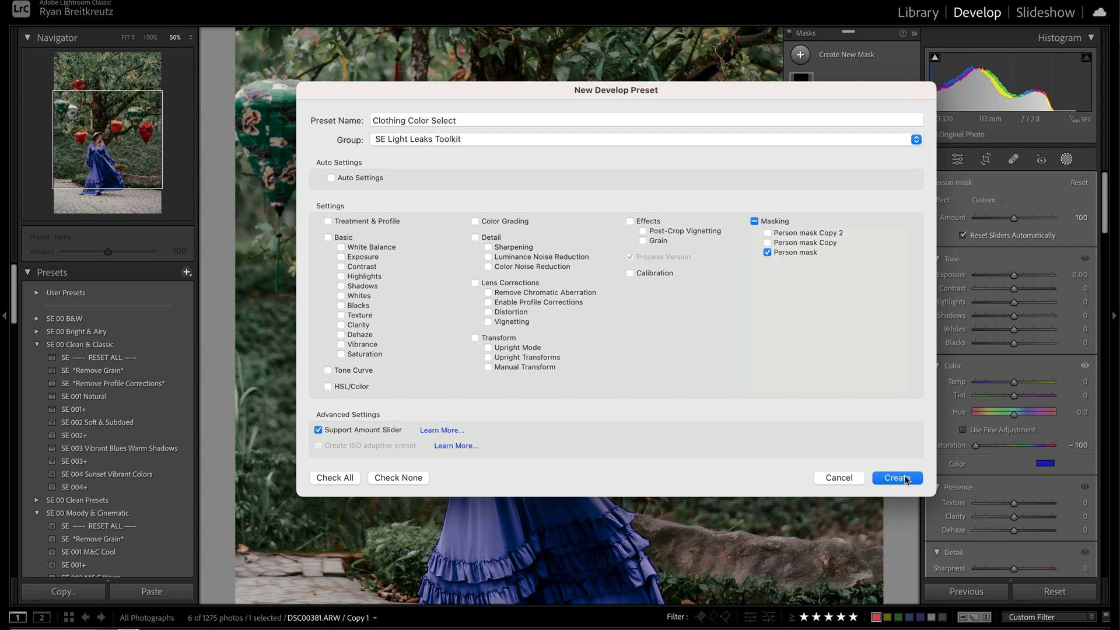
pyautogui.click(905, 478)
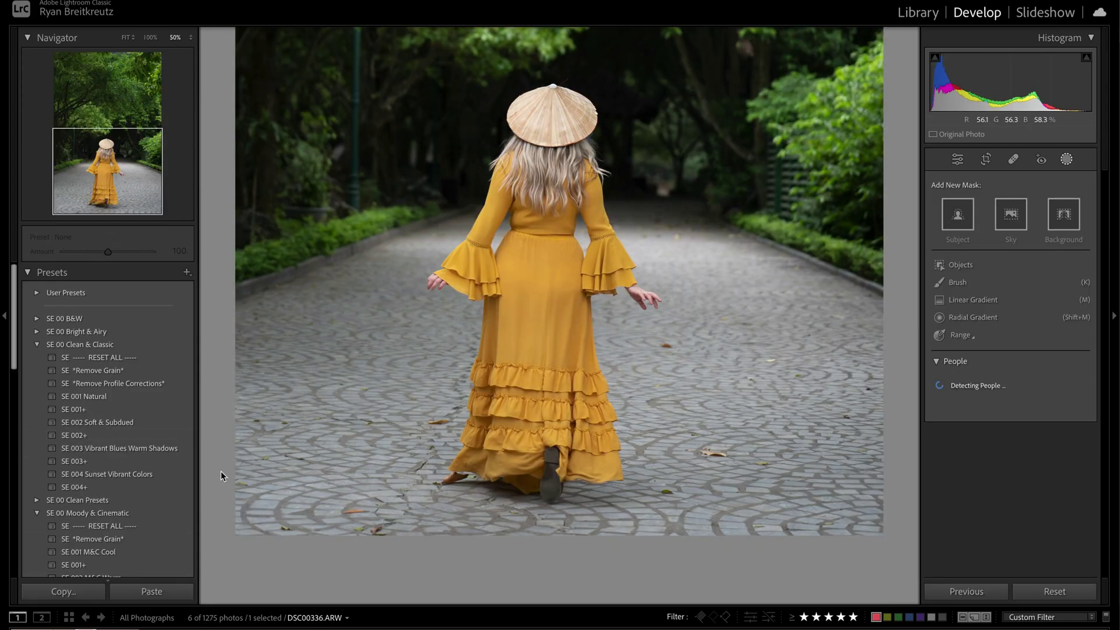
pyautogui.click(36, 344)
pyautogui.click(38, 370)
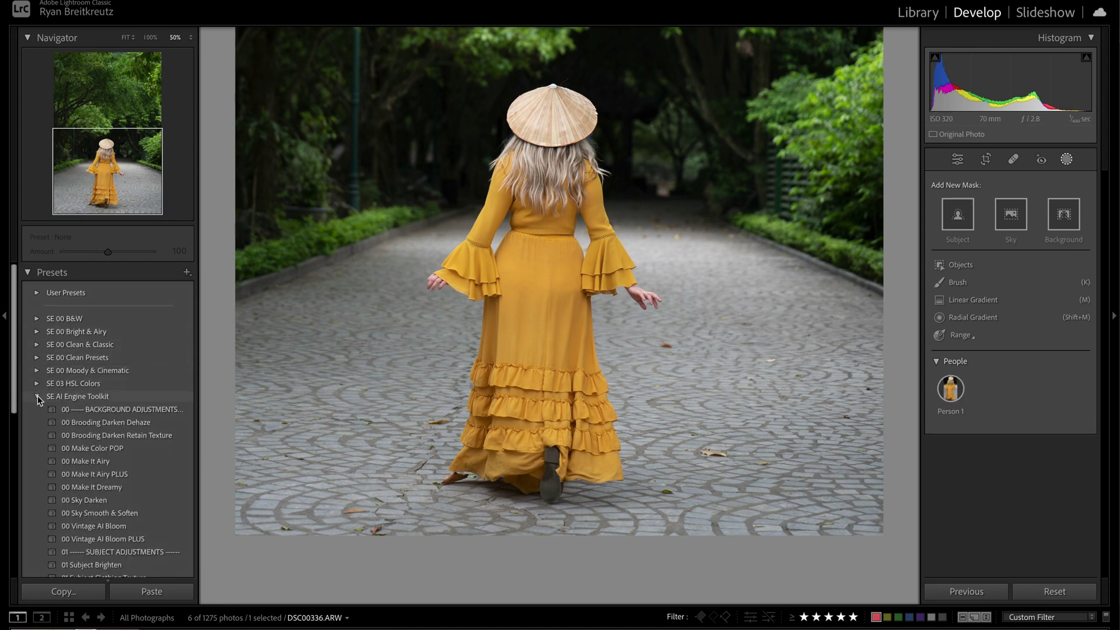
pyautogui.click(38, 396)
pyautogui.click(37, 435)
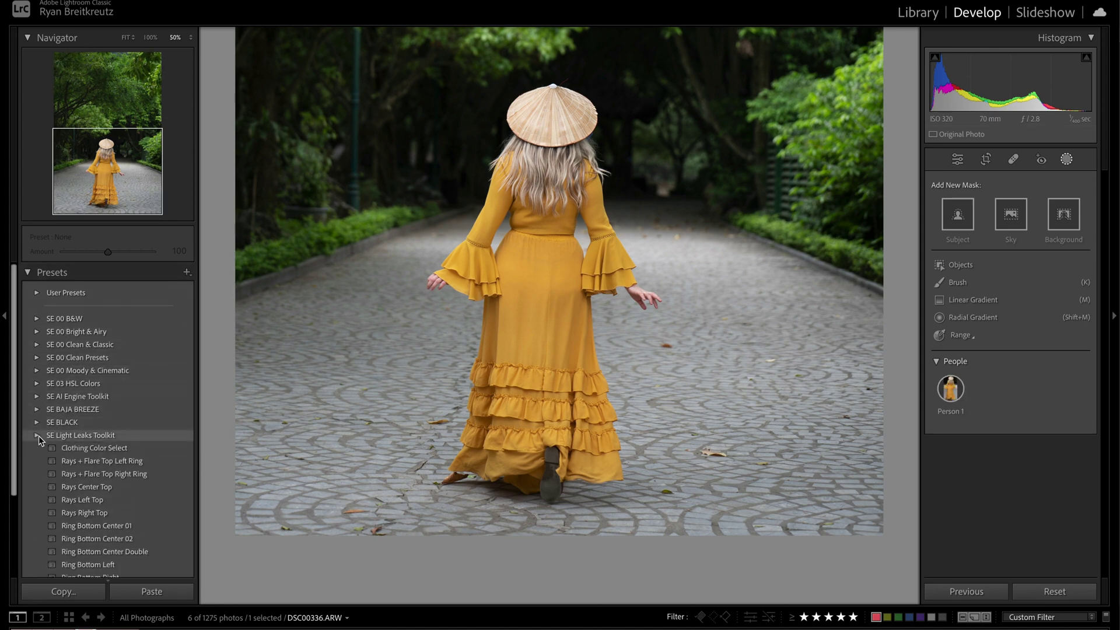
pyautogui.click(90, 449)
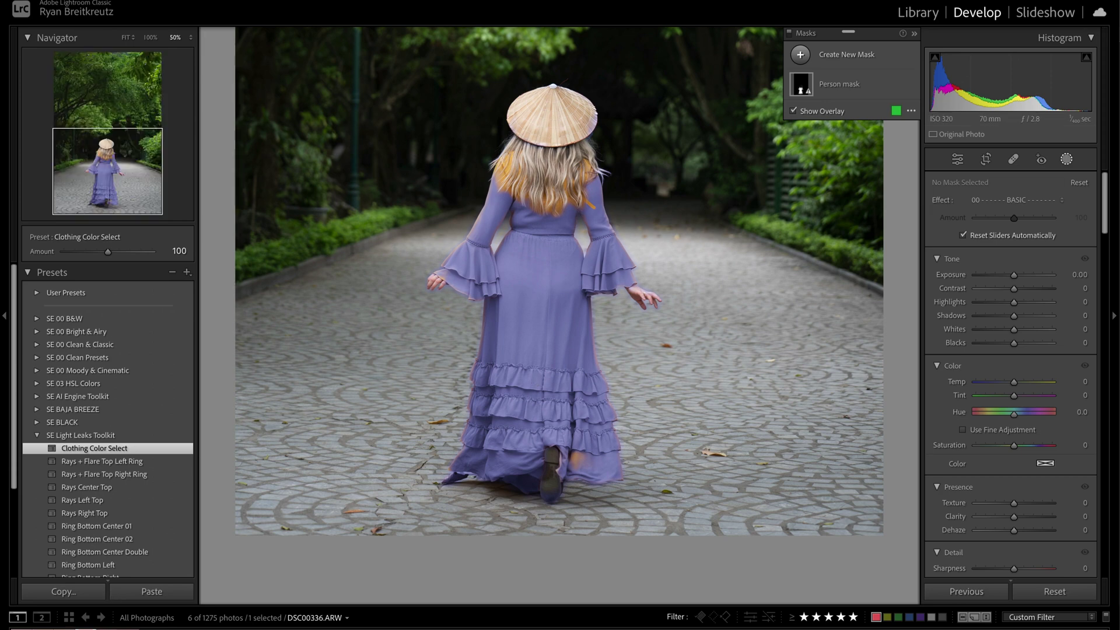
pyautogui.click(895, 84)
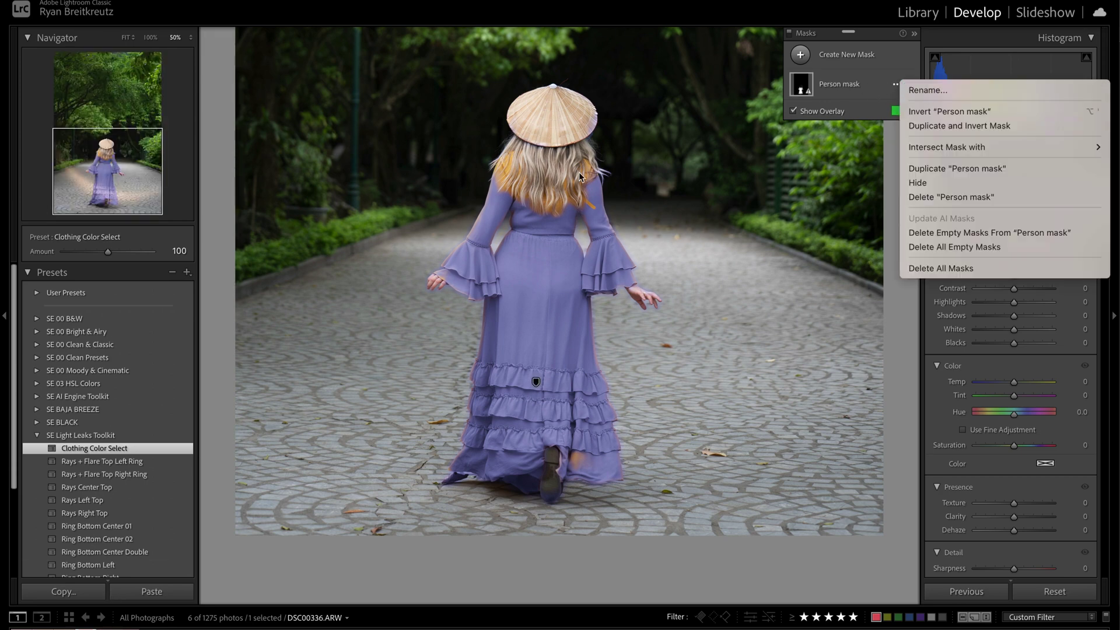
pyautogui.click(833, 85)
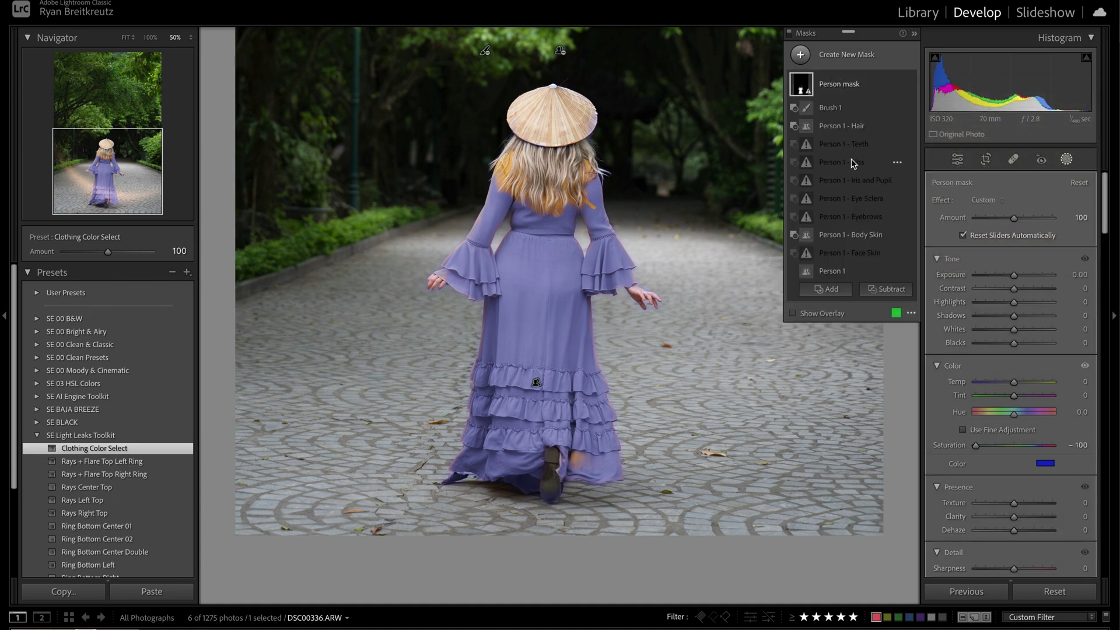
pyautogui.click(843, 144)
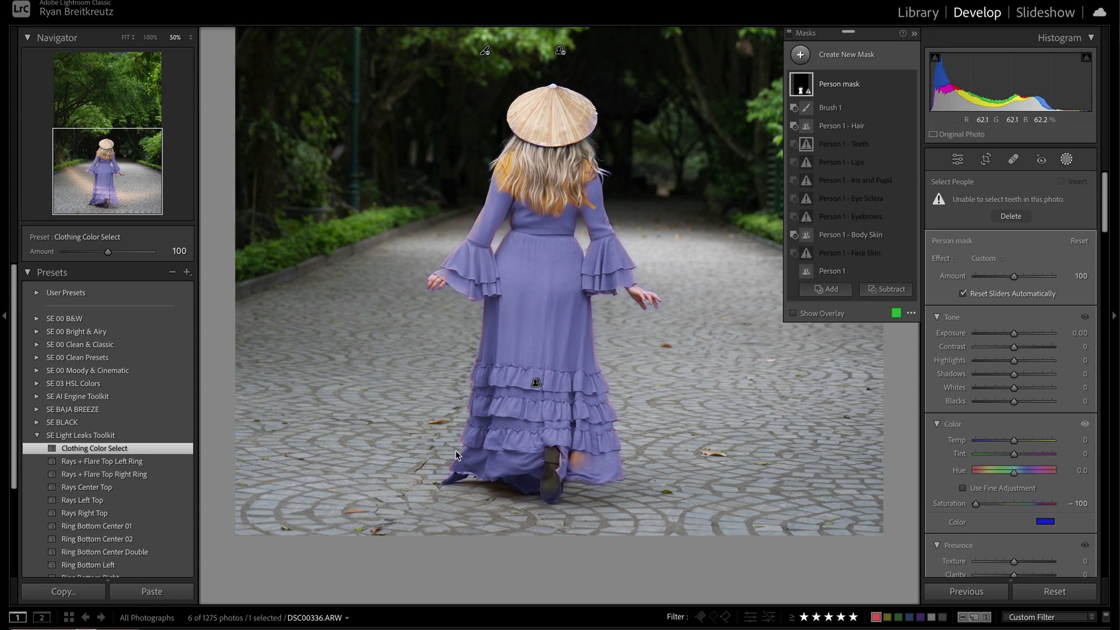
pyautogui.click(1053, 595)
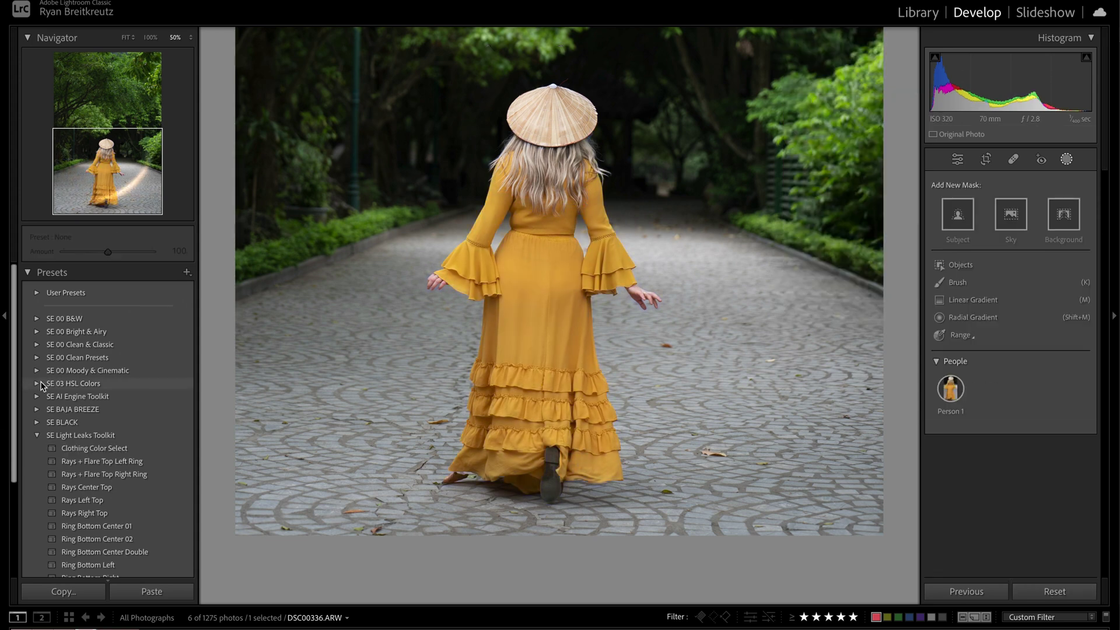
# Step: Apply the 01 Subject Clothing Texture preset from SE AI Engine Toolkit and select its mask
pyautogui.click(37, 396)
pyautogui.scroll(-5, 95, 422)
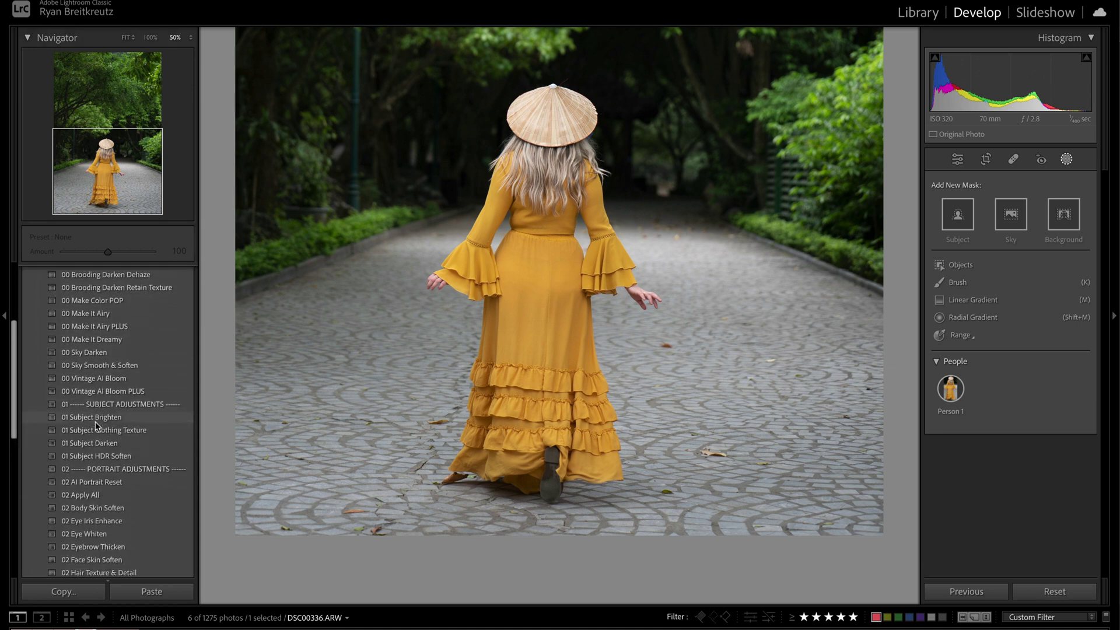
pyautogui.scroll(-1, 97, 426)
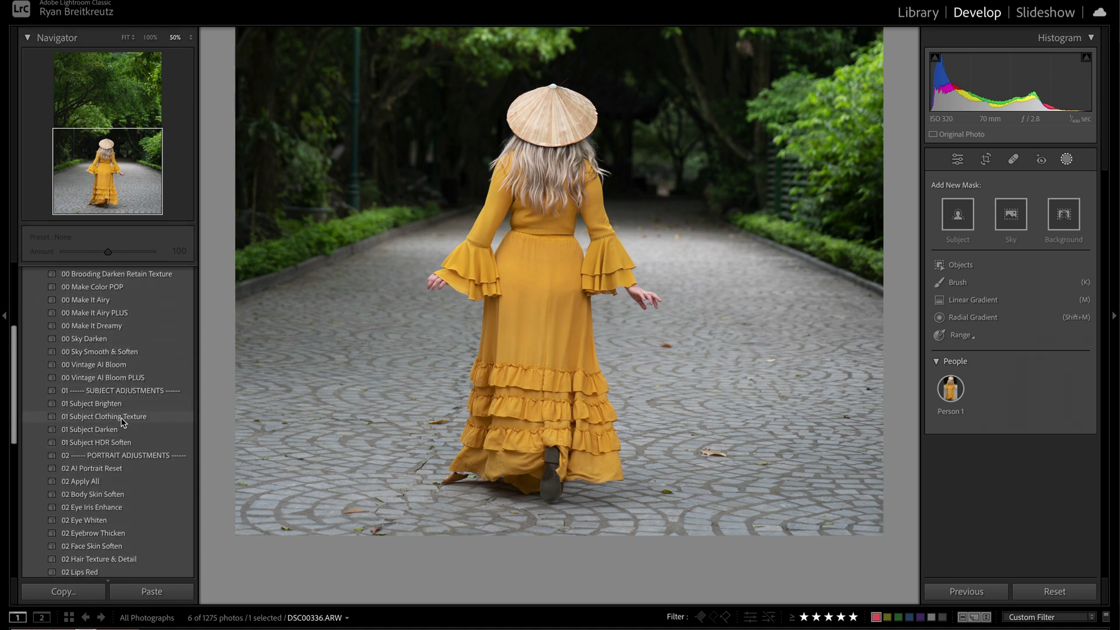
pyautogui.click(121, 417)
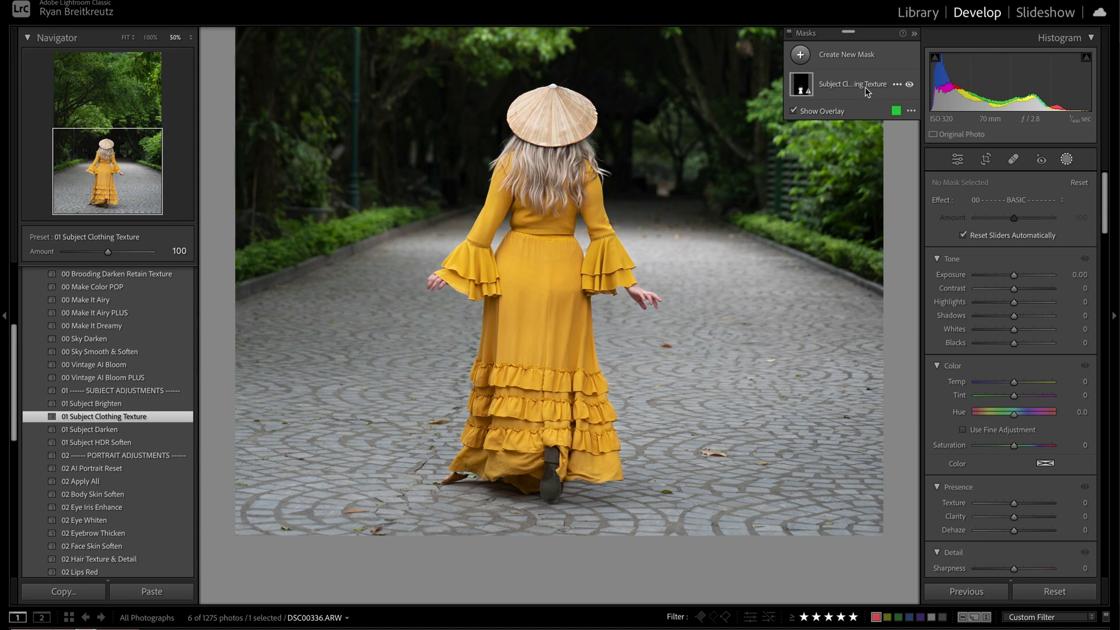
pyautogui.click(865, 87)
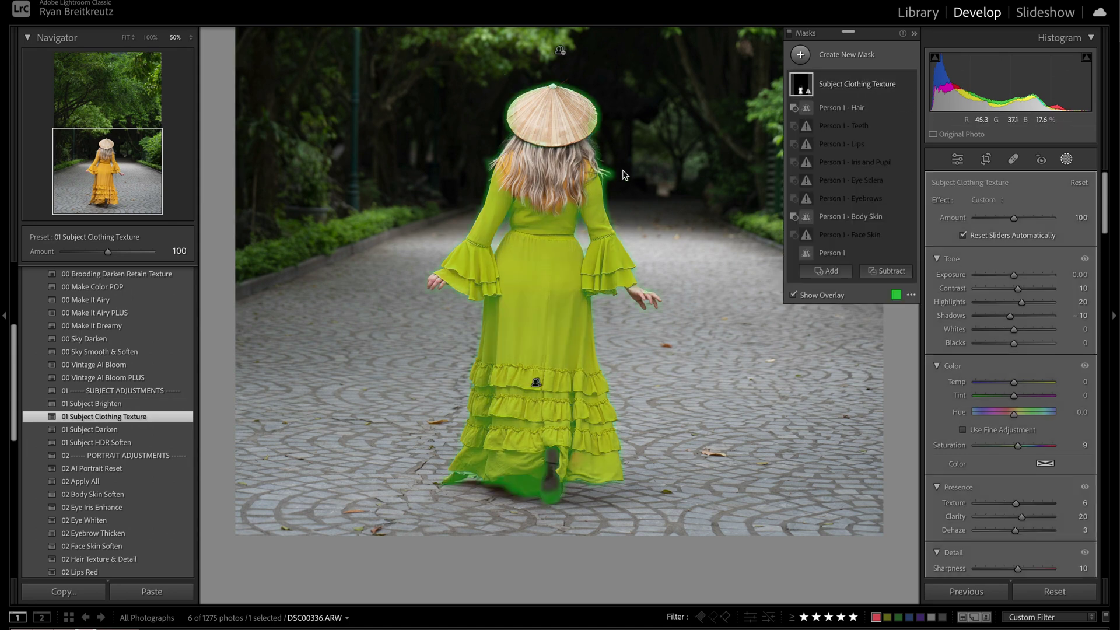
# Step: Step forward three photos to DSC02405, the woman twirling on the shaded path
pyautogui.press('Right')
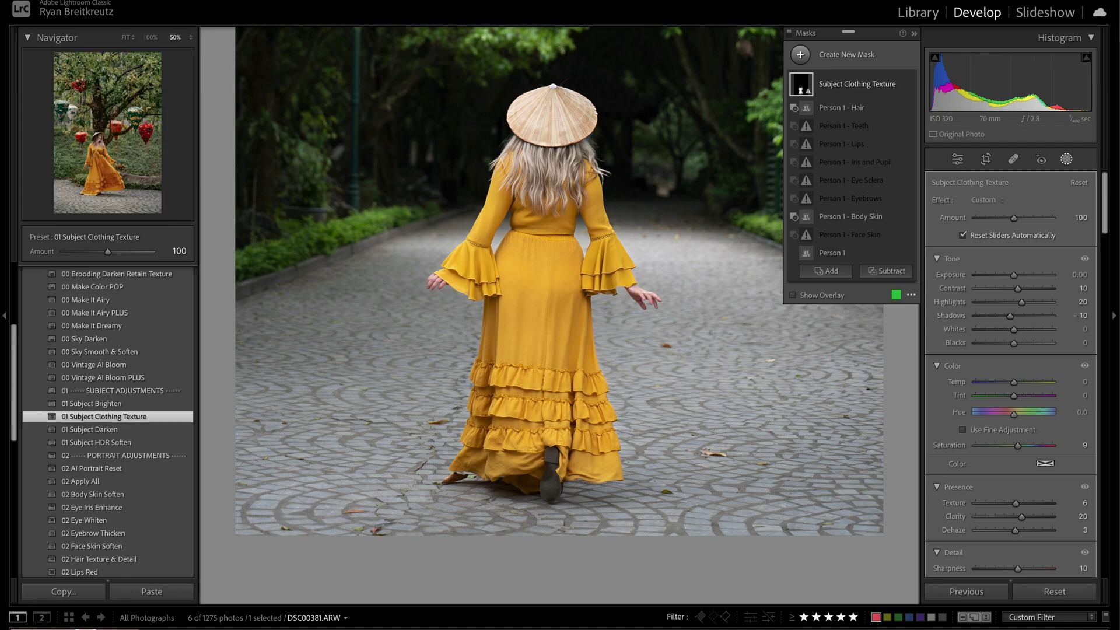
pyautogui.press('Right')
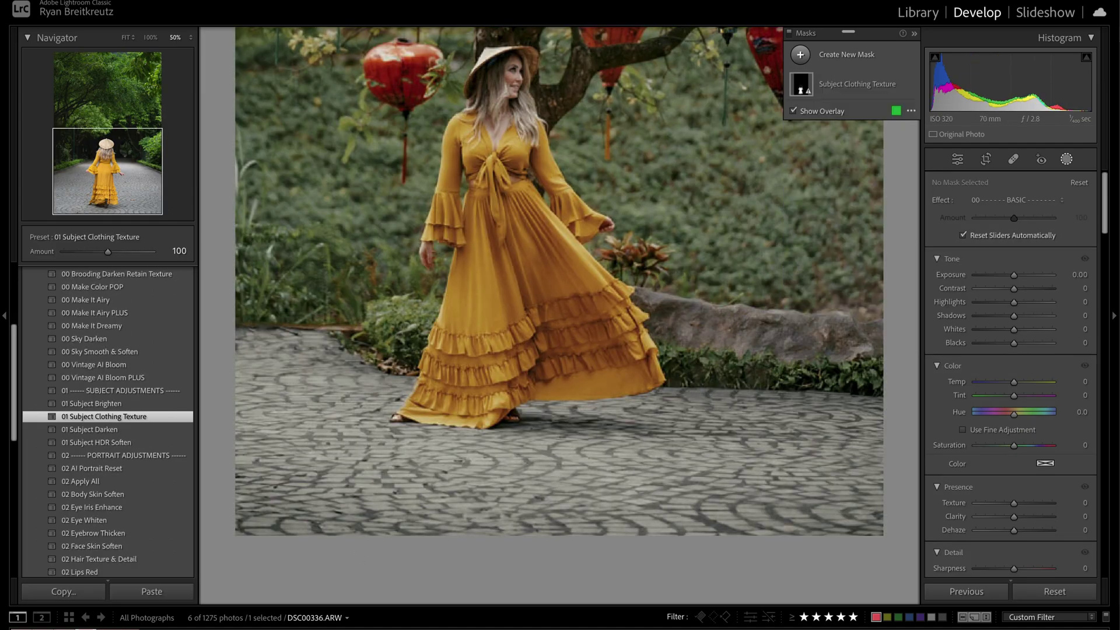
pyautogui.press('Right')
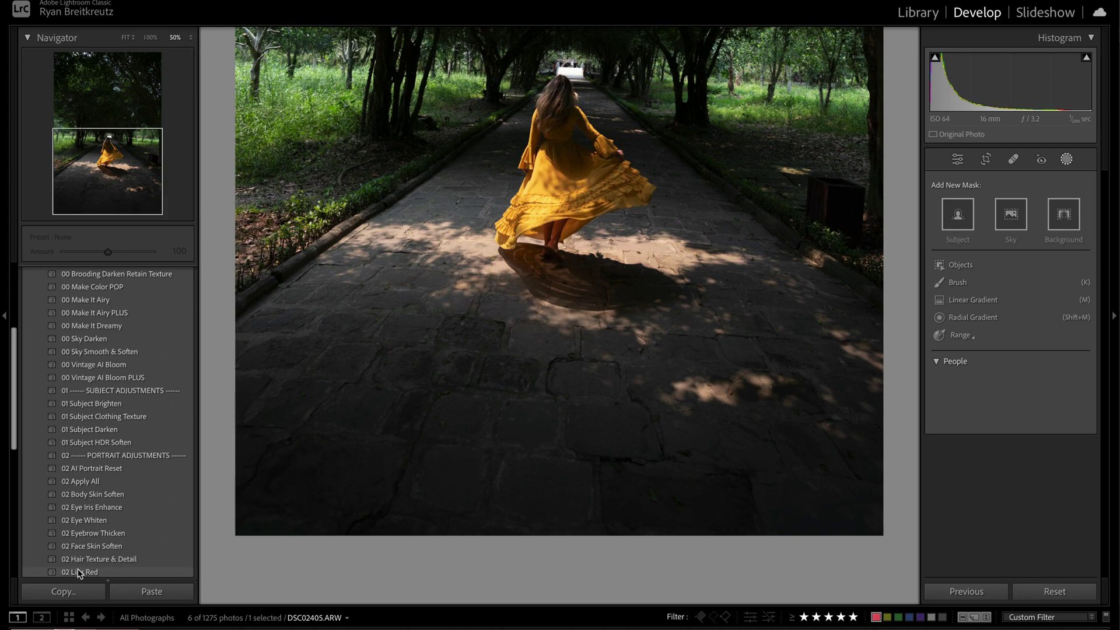
# Step: Apply 01 Subject Clothing Texture to this photo, then reset all its develop settings
pyautogui.click(107, 416)
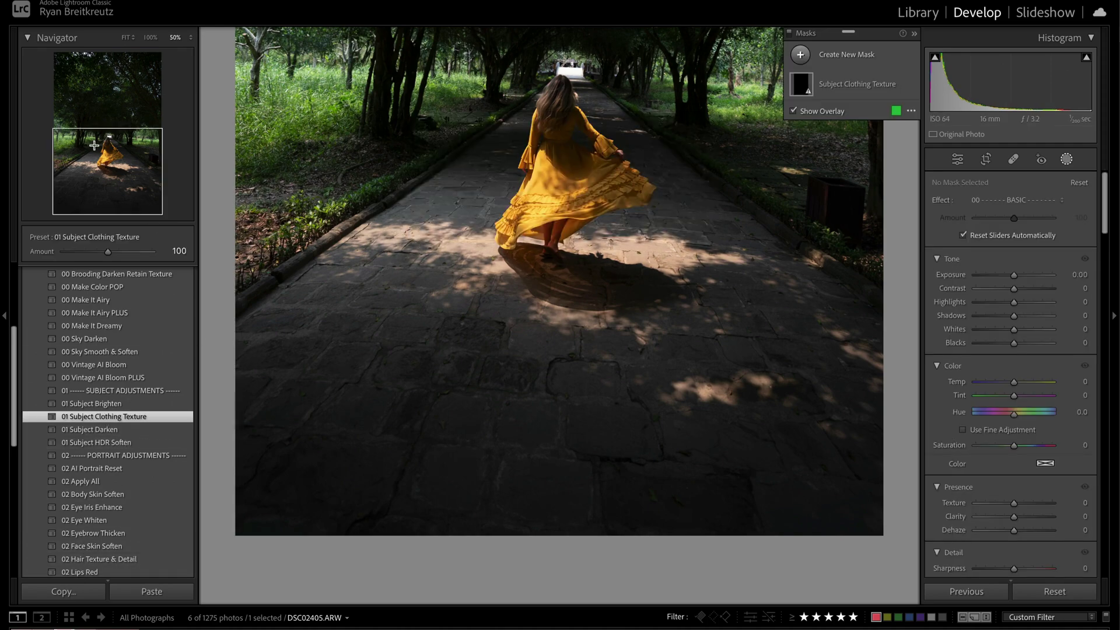
pyautogui.click(94, 145)
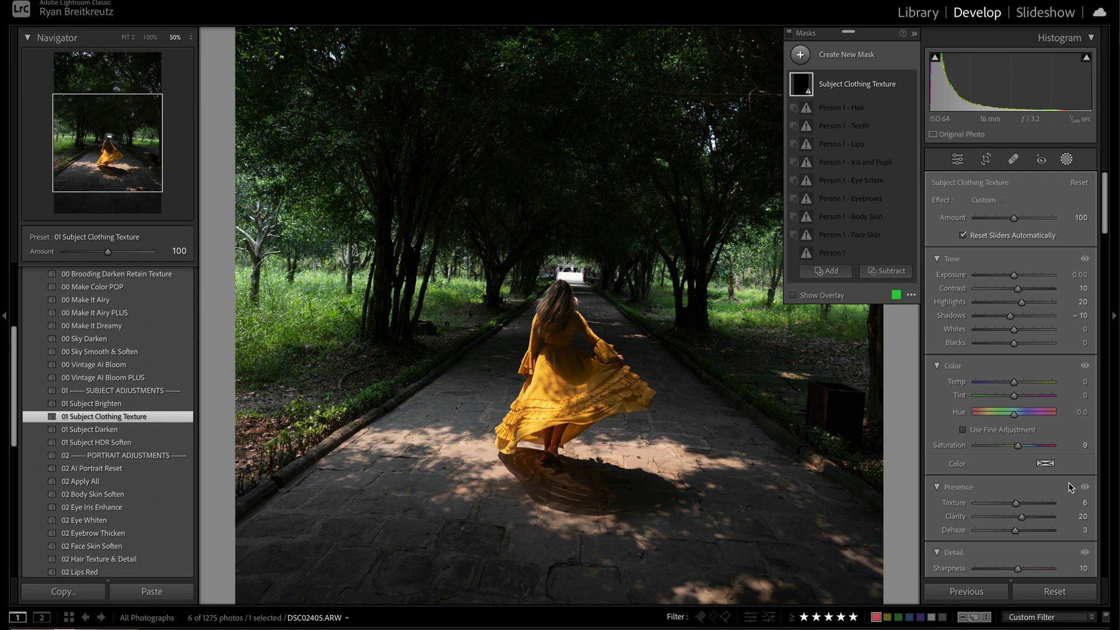
pyautogui.click(1079, 592)
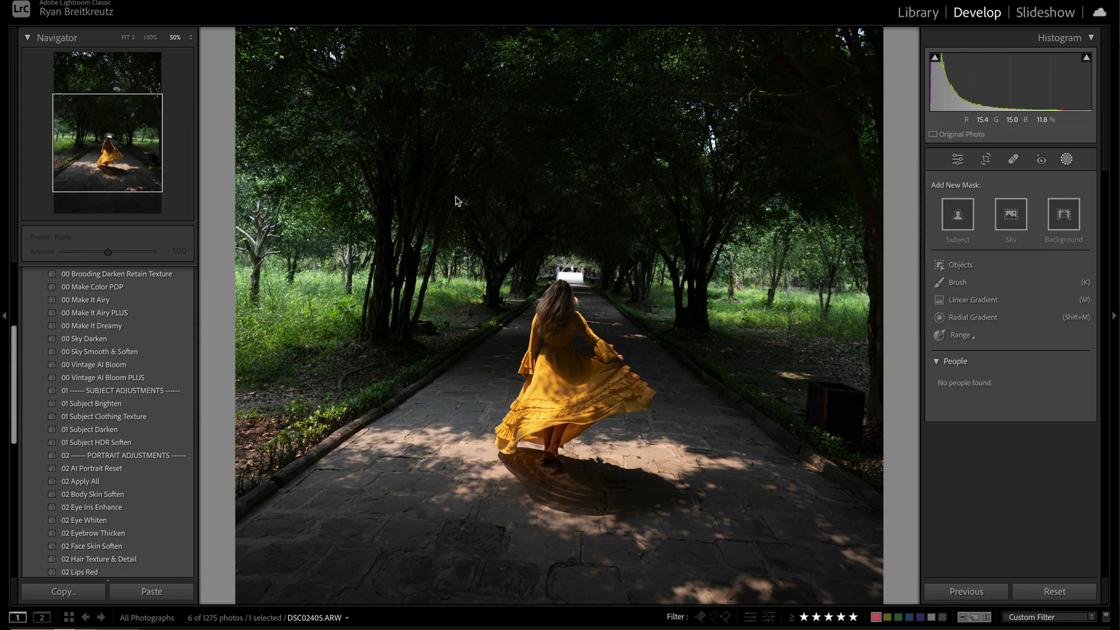
# Step: Reopen masking and choose Objects as the new mask type
pyautogui.press('k')
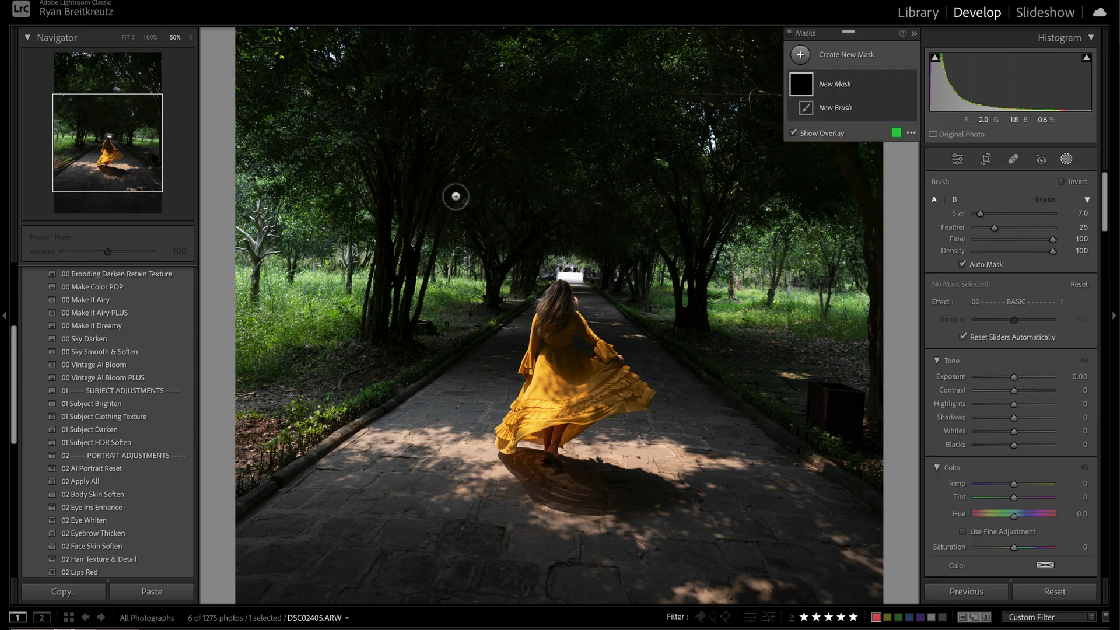
pyautogui.click(800, 56)
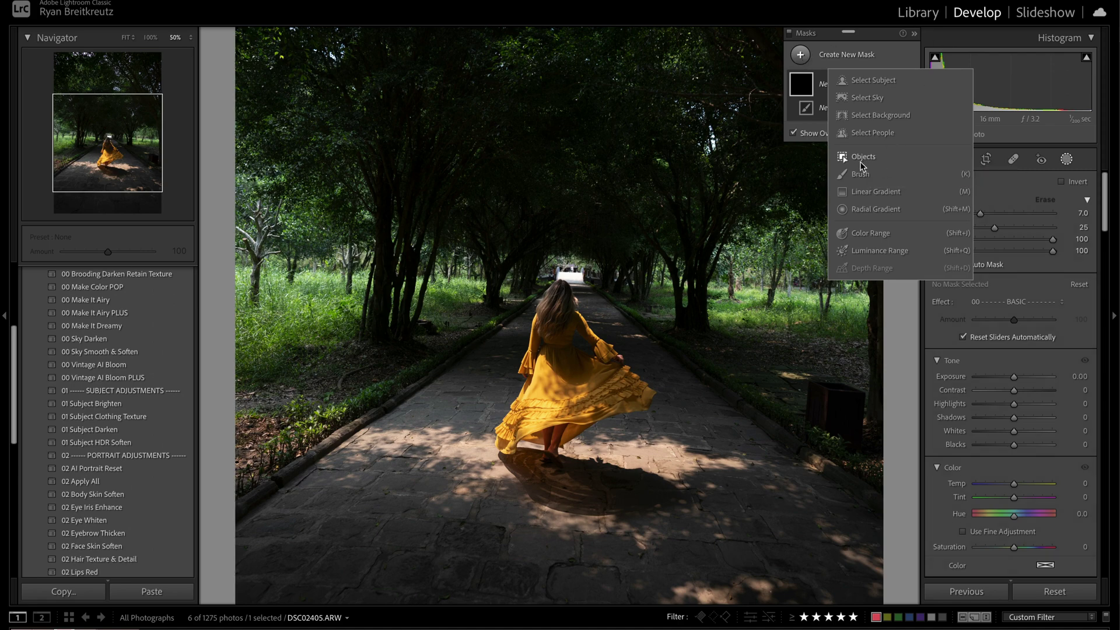
pyautogui.click(1079, 164)
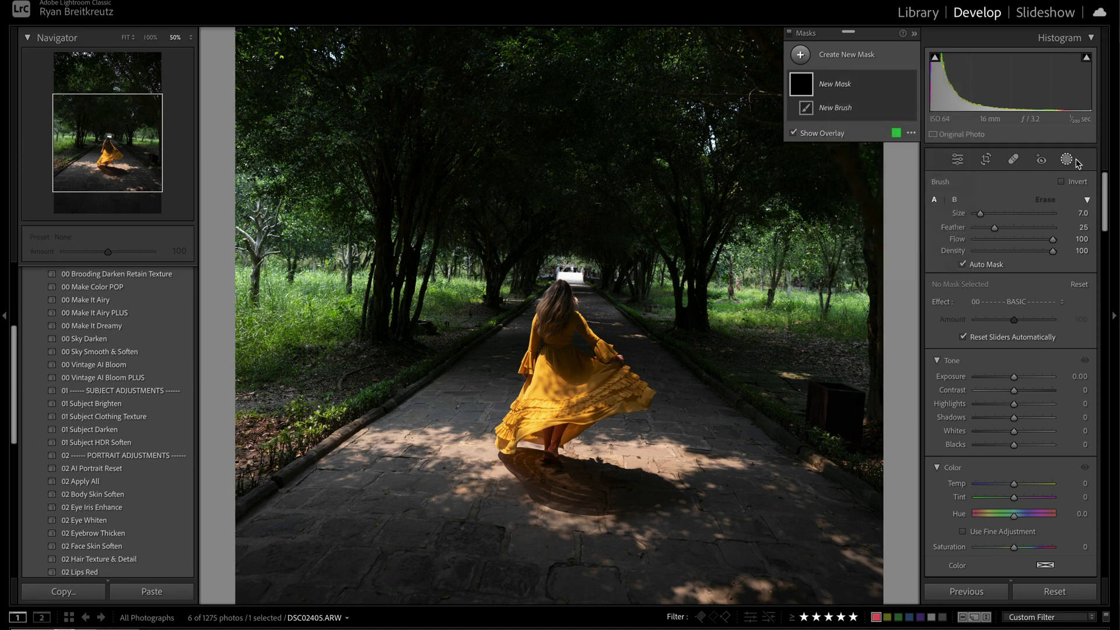
pyautogui.click(1067, 159)
pyautogui.click(1066, 159)
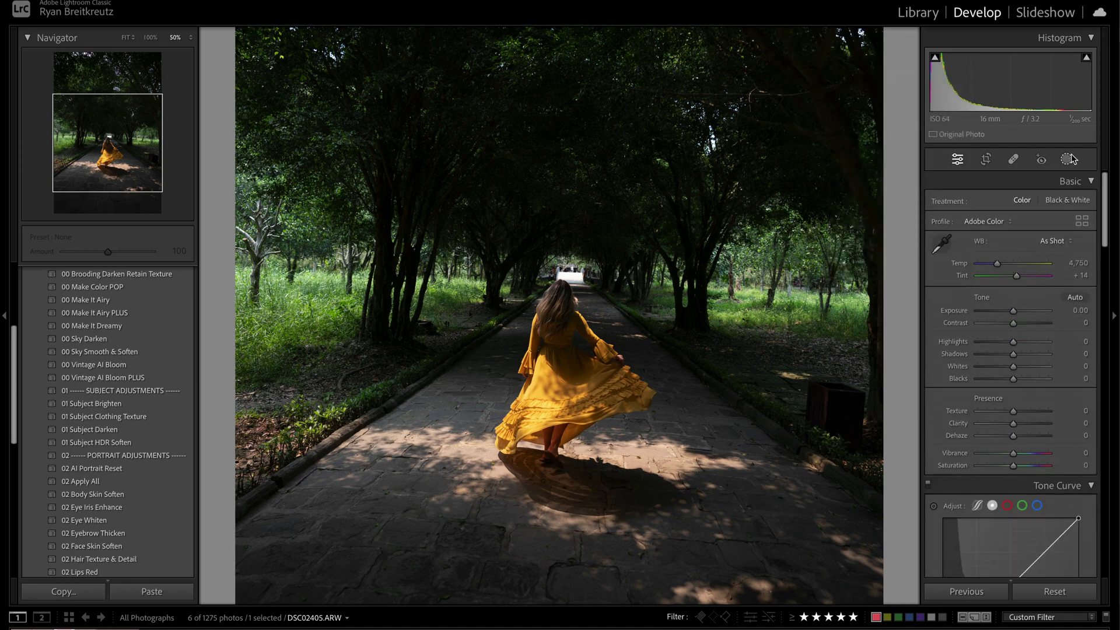
pyautogui.click(1066, 159)
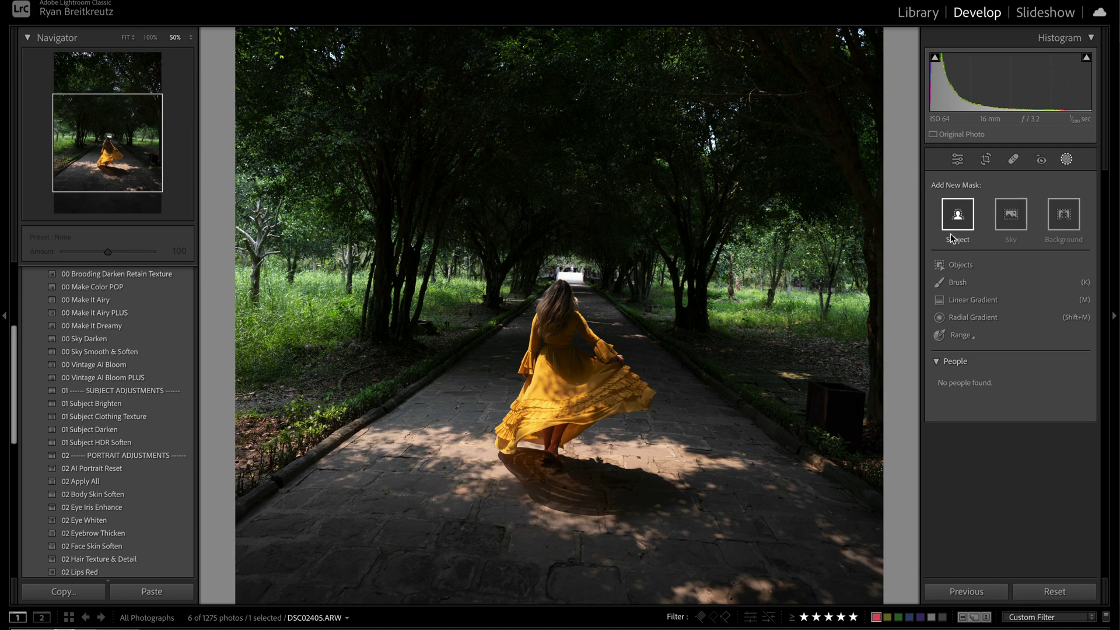
pyautogui.click(959, 265)
# Step: At 100% zoom, paint over the dress hem, her back and shoulder to detect Object 1
pyautogui.scroll(2, 555, 306)
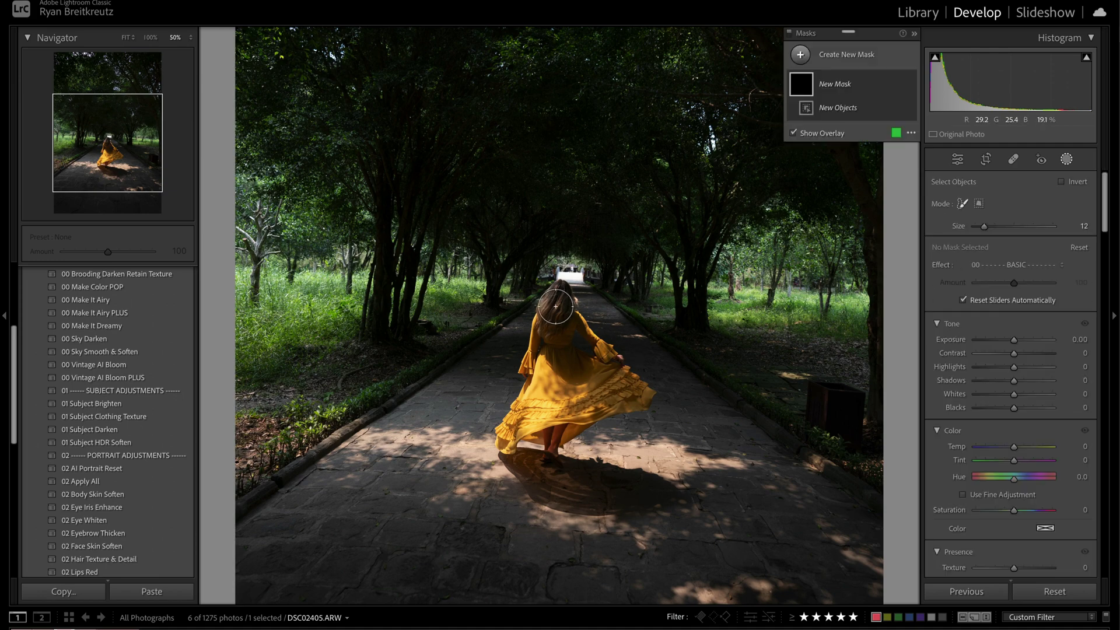
pyautogui.press('z')
pyautogui.moveTo(109, 149); pyautogui.dragTo(137, 159)
pyautogui.moveTo(425, 442)
pyautogui.mouseDown()
pyautogui.moveTo(424, 415)
pyautogui.moveTo(439, 397)
pyautogui.moveTo(469, 435)
pyautogui.moveTo(471, 405)
pyautogui.moveTo(561, 384)
pyautogui.moveTo(575, 448)
pyautogui.moveTo(616, 390)
pyautogui.moveTo(704, 354)
pyautogui.moveTo(674, 322)
pyautogui.moveTo(599, 339)
pyautogui.moveTo(547, 335)
pyautogui.moveTo(474, 356)
pyautogui.moveTo(486, 338)
pyautogui.moveTo(477, 306)
pyautogui.moveTo(498, 289)
pyautogui.moveTo(456, 212)
pyautogui.mouseUp()
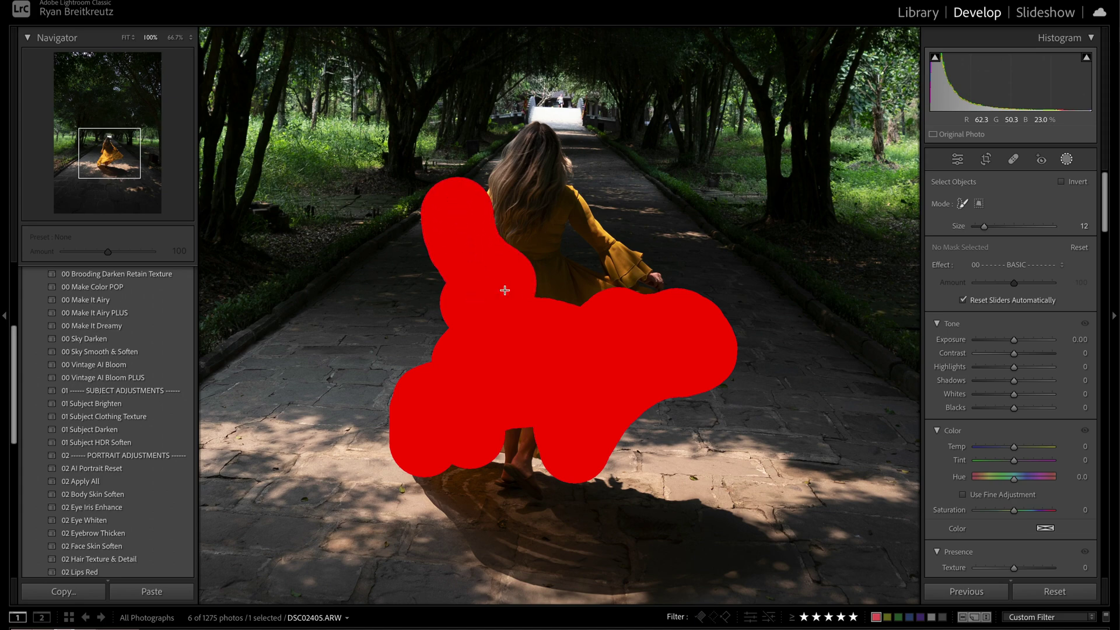
pyautogui.moveTo(505, 290)
pyautogui.mouseDown()
pyautogui.moveTo(557, 261)
pyautogui.moveTo(580, 207)
pyautogui.moveTo(572, 289)
pyautogui.moveTo(610, 239)
pyautogui.moveTo(607, 287)
pyautogui.moveTo(619, 260)
pyautogui.mouseUp()
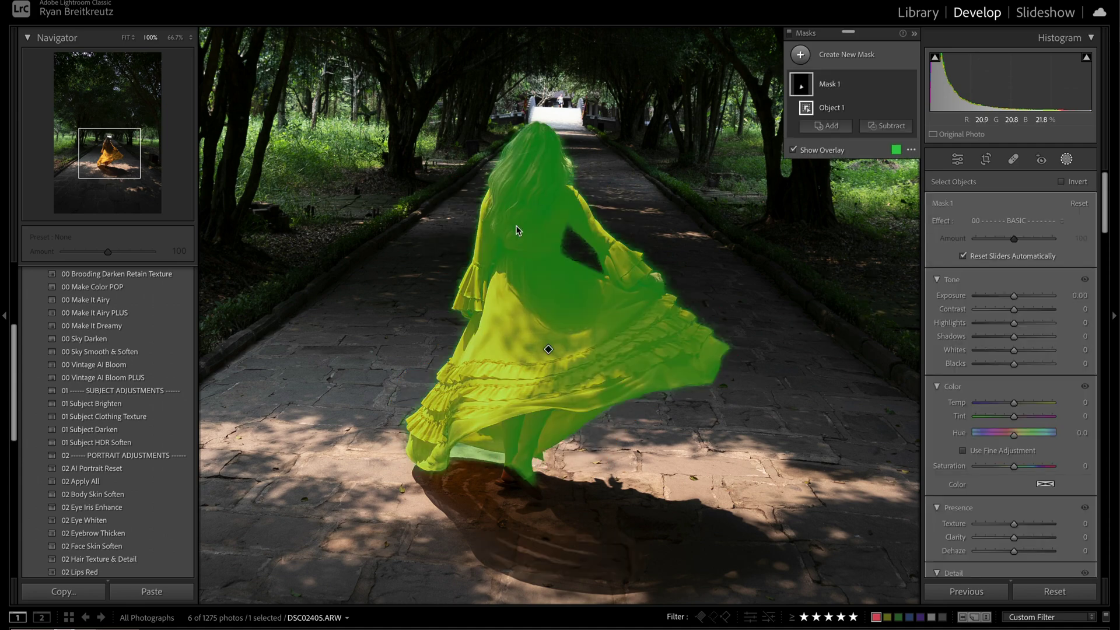
# Step: Subtract her hair from Mask 1 with a brush
pyautogui.click(892, 128)
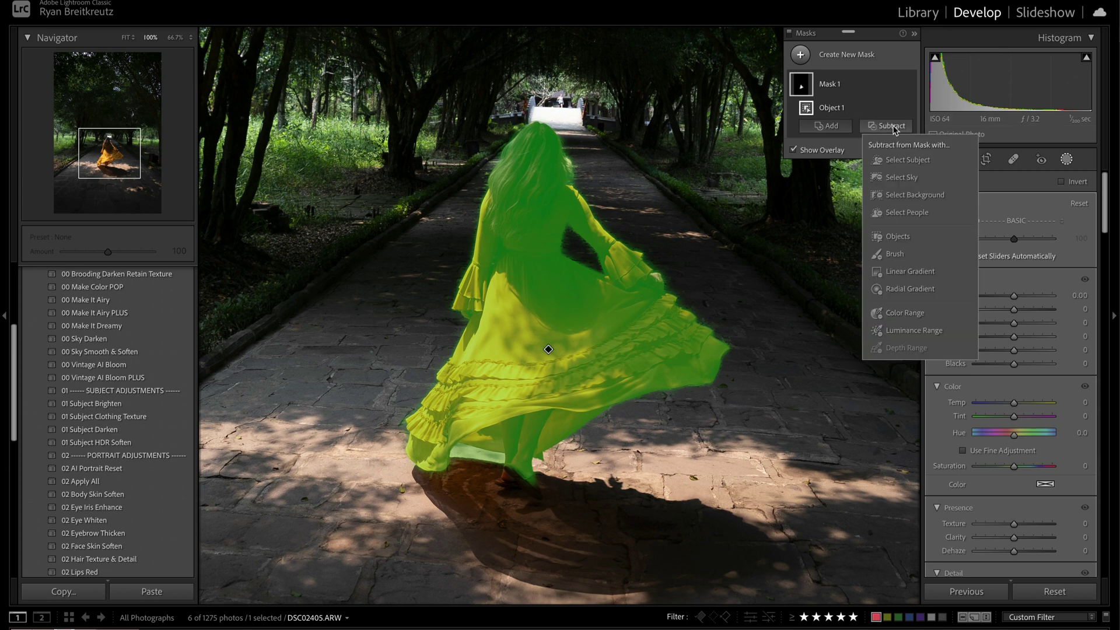
pyautogui.click(894, 254)
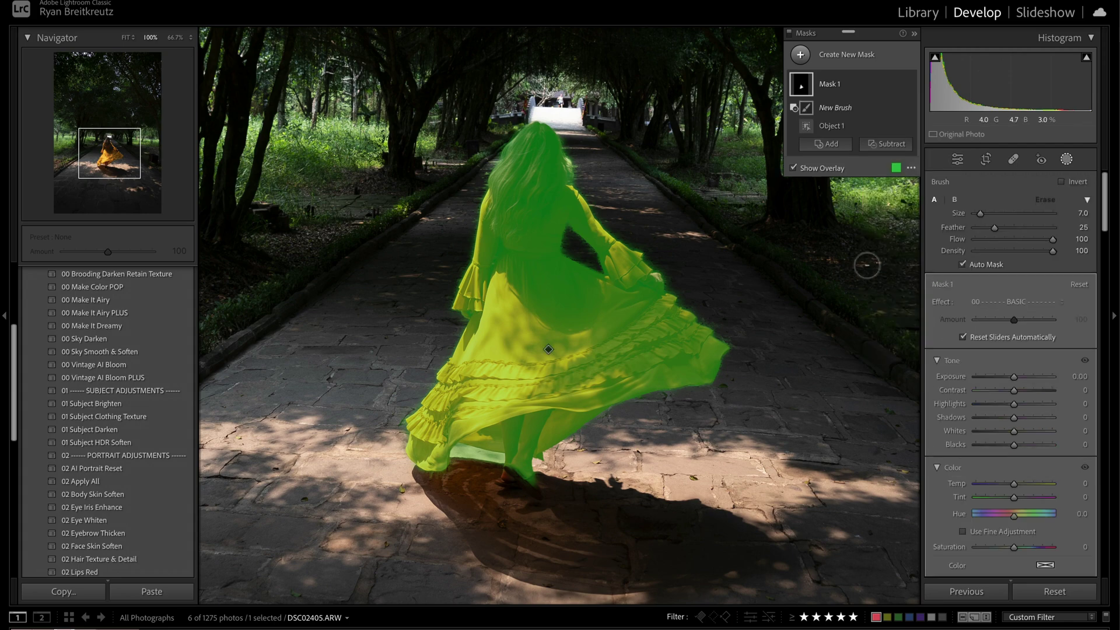
pyautogui.moveTo(548, 114)
pyautogui.mouseDown()
pyautogui.moveTo(560, 160)
pyautogui.moveTo(487, 165)
pyautogui.moveTo(512, 197)
pyautogui.moveTo(510, 225)
pyautogui.moveTo(506, 208)
pyautogui.moveTo(509, 223)
pyautogui.moveTo(555, 164)
pyautogui.moveTo(522, 210)
pyautogui.moveTo(525, 177)
pyautogui.moveTo(535, 173)
pyautogui.moveTo(525, 196)
pyautogui.moveTo(562, 163)
pyautogui.moveTo(518, 227)
pyautogui.moveTo(560, 172)
pyautogui.moveTo(527, 233)
pyautogui.moveTo(568, 177)
pyautogui.moveTo(537, 224)
pyautogui.mouseUp()
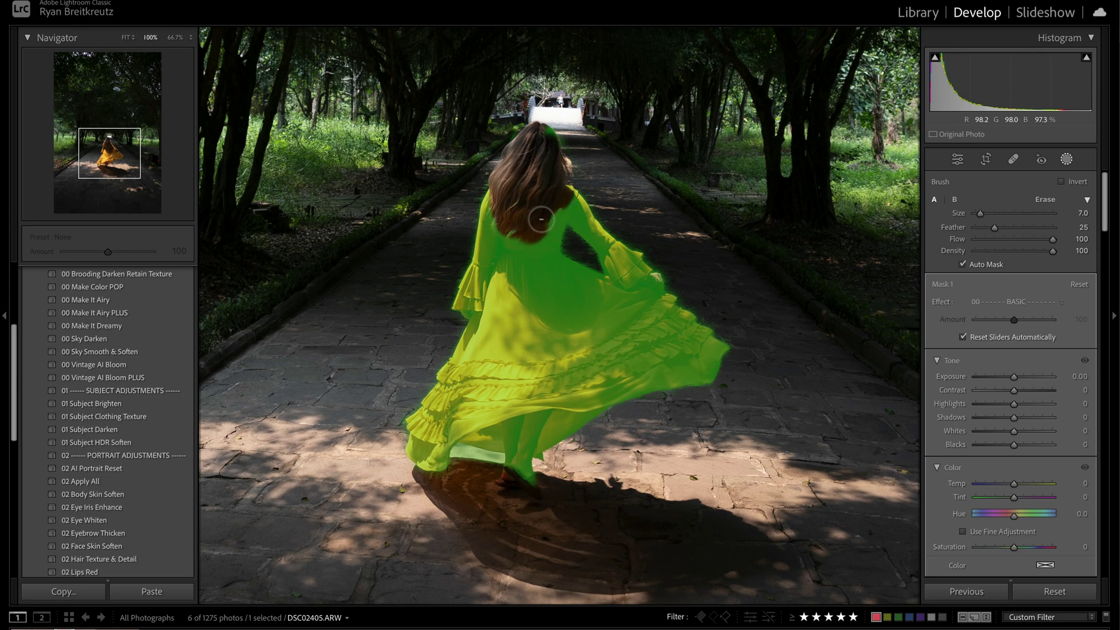
# Step: Open Mask 1's options, cancel the rename, and expand it to show its components
pyautogui.click(838, 86)
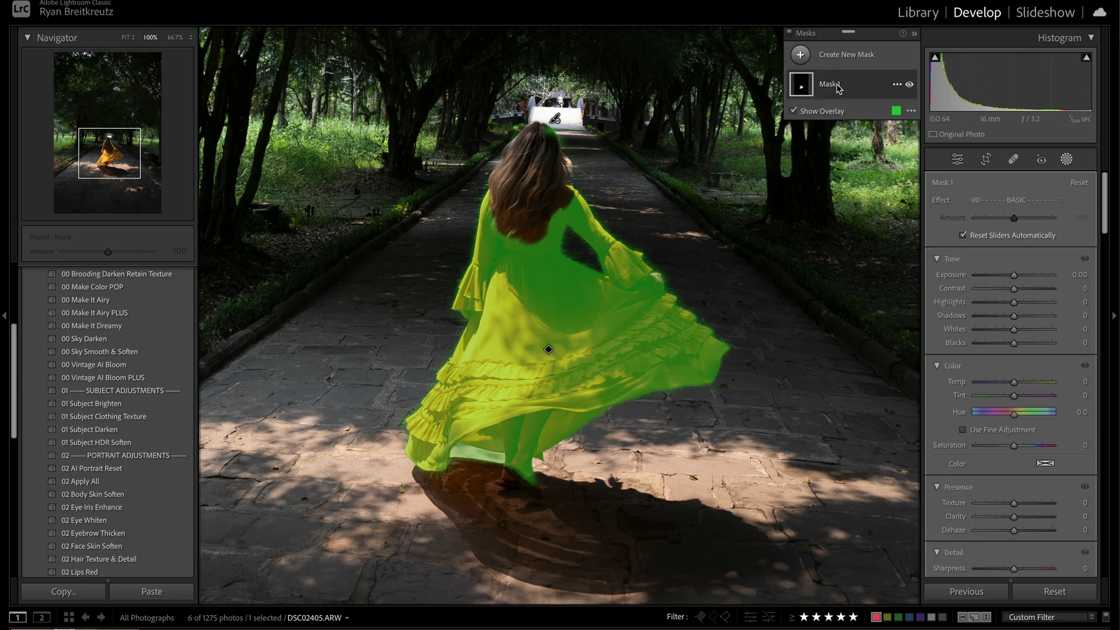
pyautogui.click(894, 87)
pyautogui.click(910, 90)
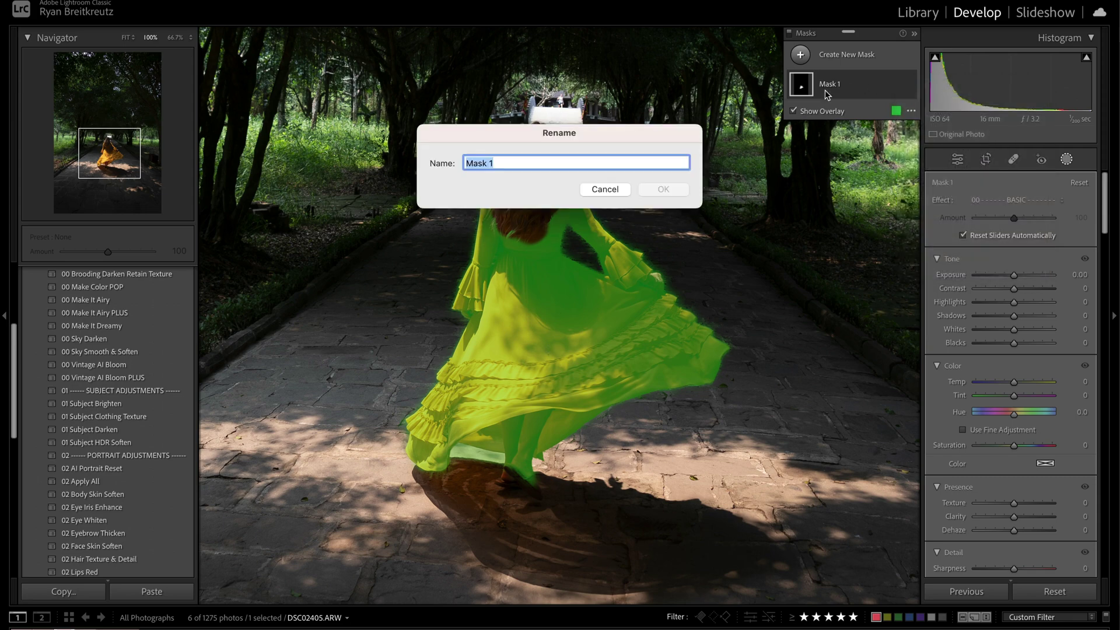
pyautogui.click(604, 190)
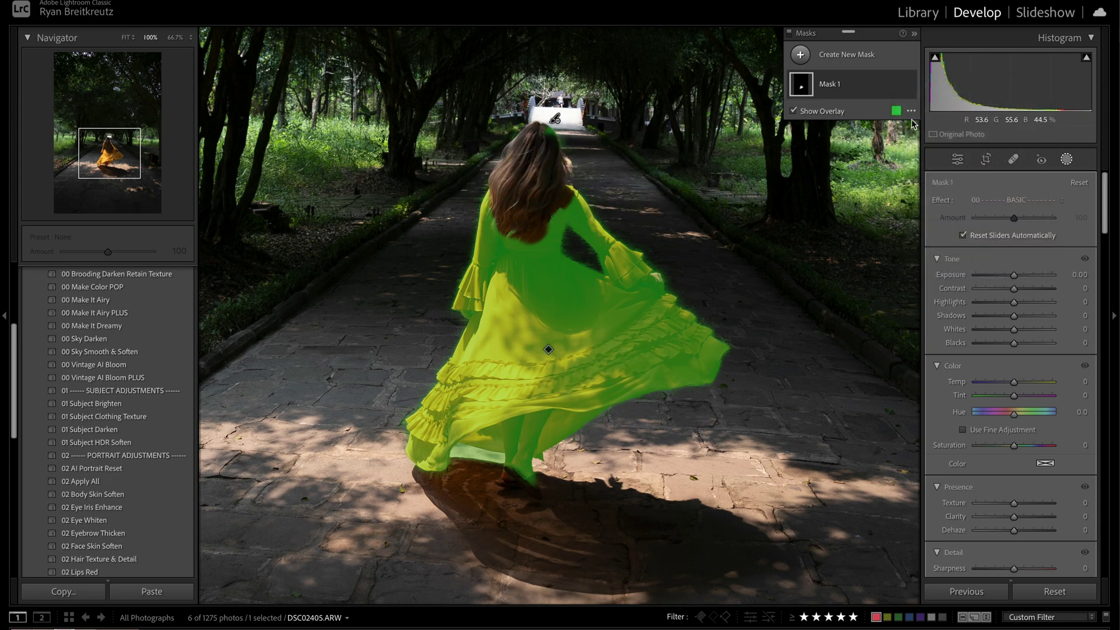
pyautogui.click(893, 87)
pyautogui.click(878, 86)
pyautogui.click(847, 82)
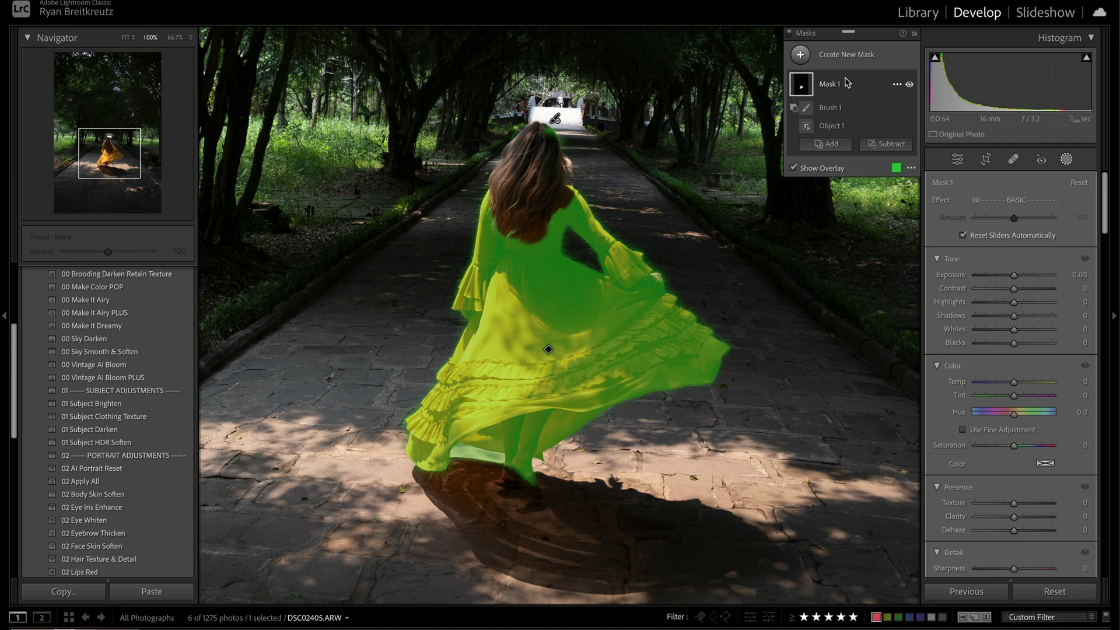
# Step: Add a brush to Mask 1 filling the shoulder and hair-edge gaps at 800%, then fit the view
pyautogui.click(852, 145)
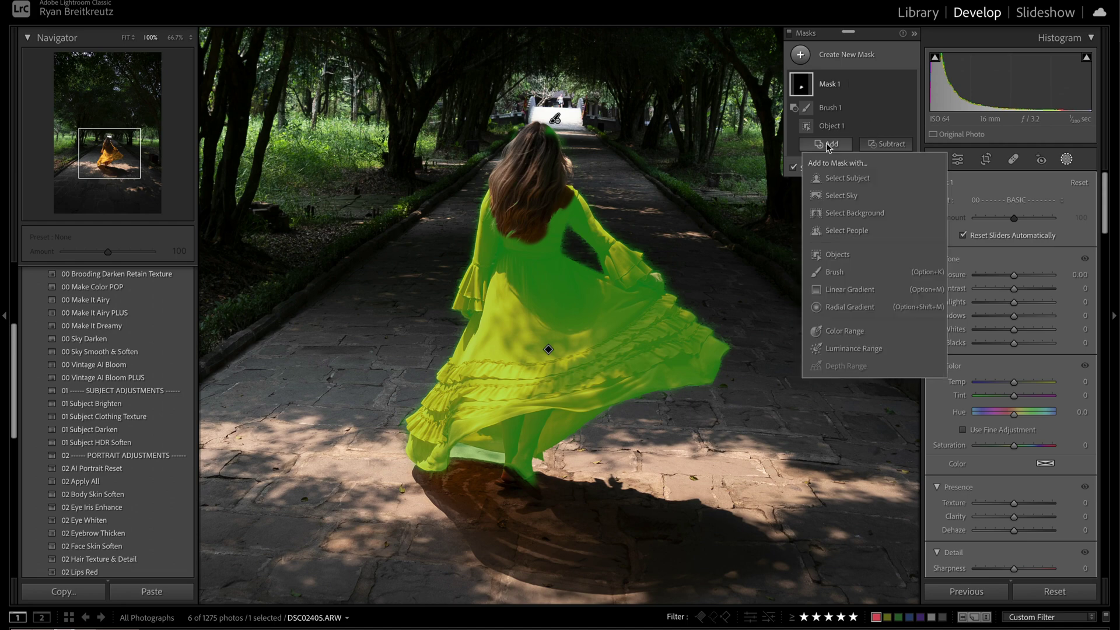
pyautogui.click(840, 256)
pyautogui.hotkey('ctrl', '=')
pyautogui.click(105, 145)
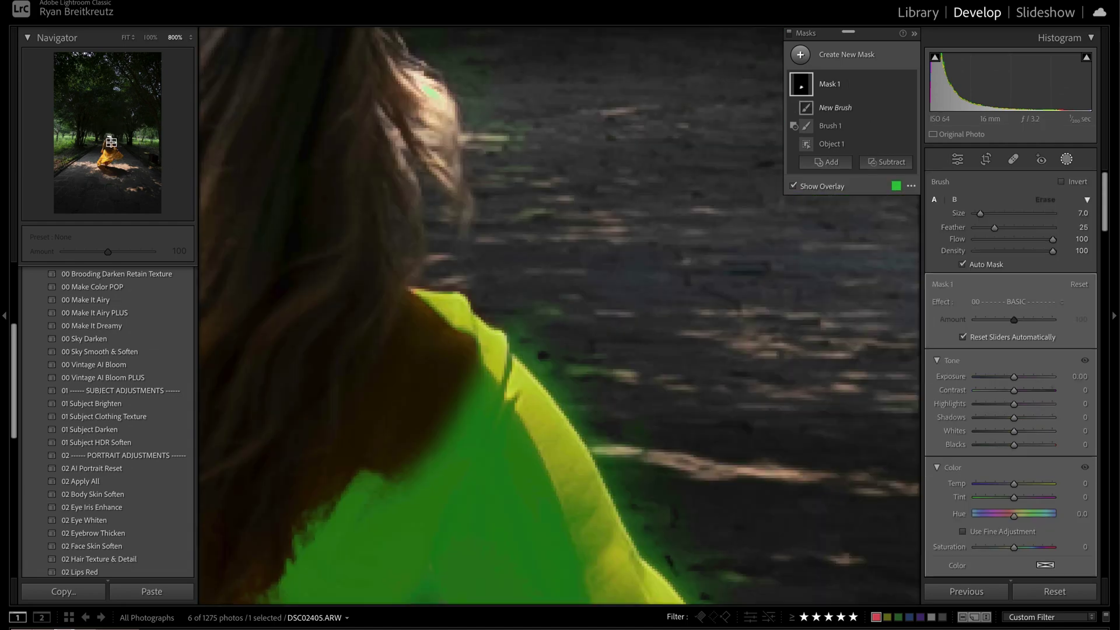
pyautogui.moveTo(105, 145); pyautogui.dragTo(108, 145)
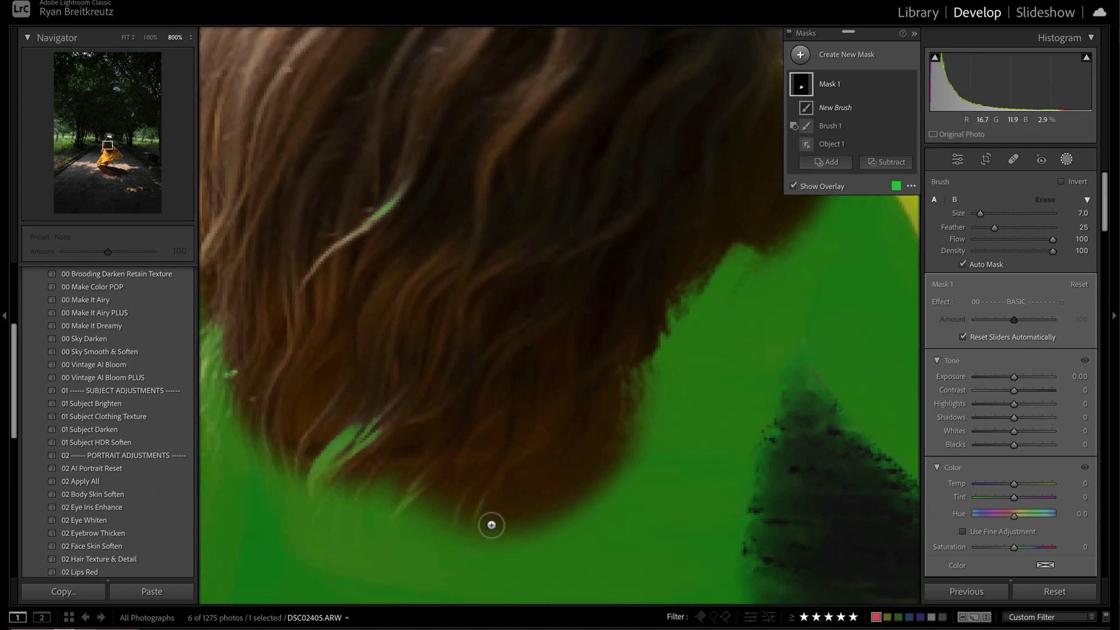
pyautogui.moveTo(490, 525)
pyautogui.mouseDown()
pyautogui.moveTo(500, 532)
pyautogui.moveTo(565, 512)
pyautogui.moveTo(613, 428)
pyautogui.moveTo(688, 380)
pyautogui.mouseUp()
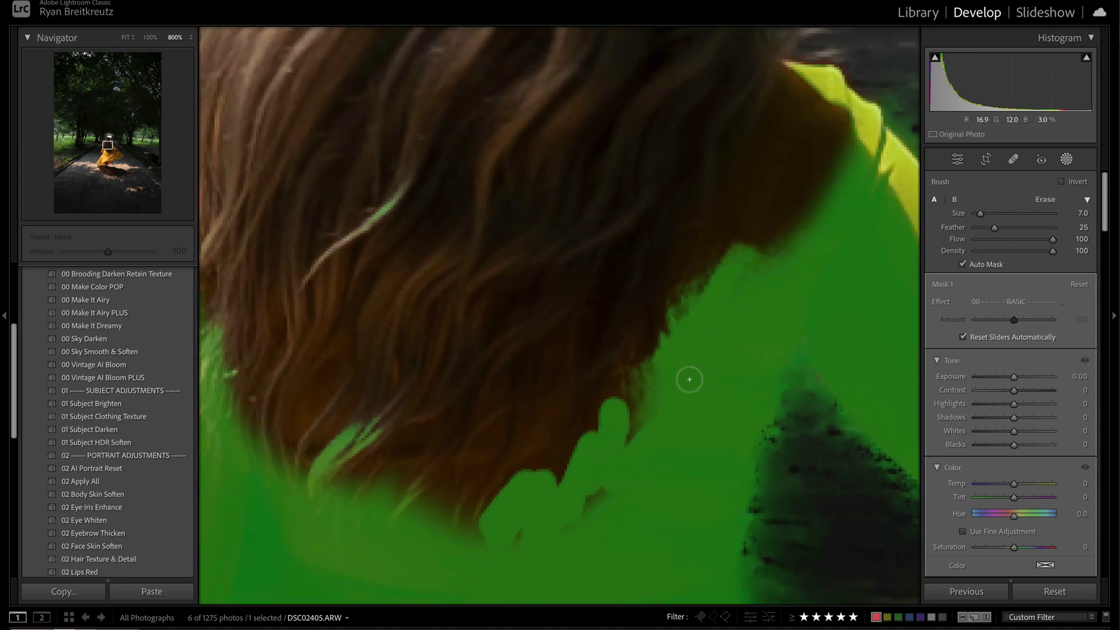
pyautogui.scroll(4, 735, 259)
pyautogui.moveTo(774, 250)
pyautogui.mouseDown()
pyautogui.moveTo(864, 76)
pyautogui.moveTo(840, 128)
pyautogui.mouseUp()
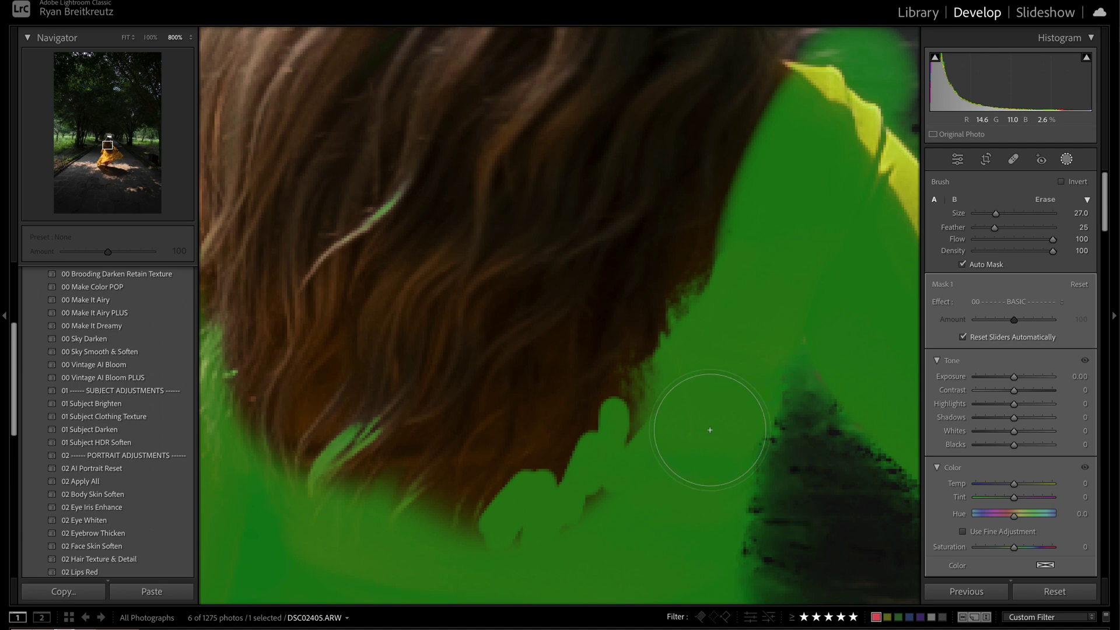
pyautogui.moveTo(634, 506)
pyautogui.mouseDown()
pyautogui.moveTo(541, 579)
pyautogui.moveTo(413, 589)
pyautogui.moveTo(466, 571)
pyautogui.moveTo(290, 537)
pyautogui.moveTo(347, 541)
pyautogui.mouseUp()
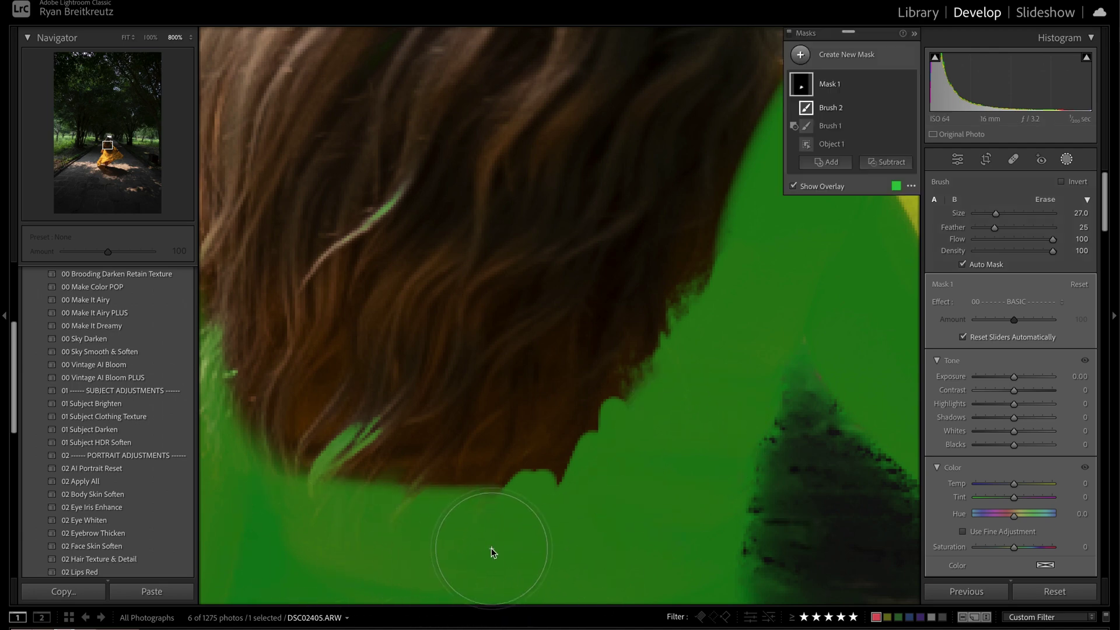
pyautogui.click(127, 37)
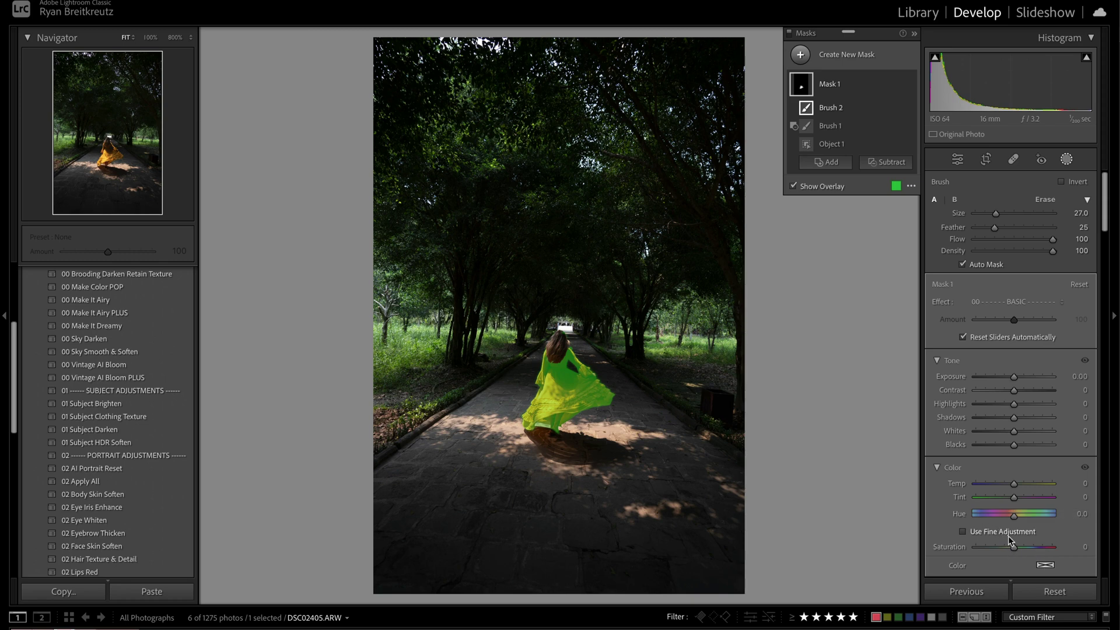
# Step: Give Mask 1 Saturation -100 and a red color tint, then try and reset Exposure to 0
pyautogui.moveTo(1008, 535); pyautogui.dragTo(972, 547)
pyautogui.click(1044, 565)
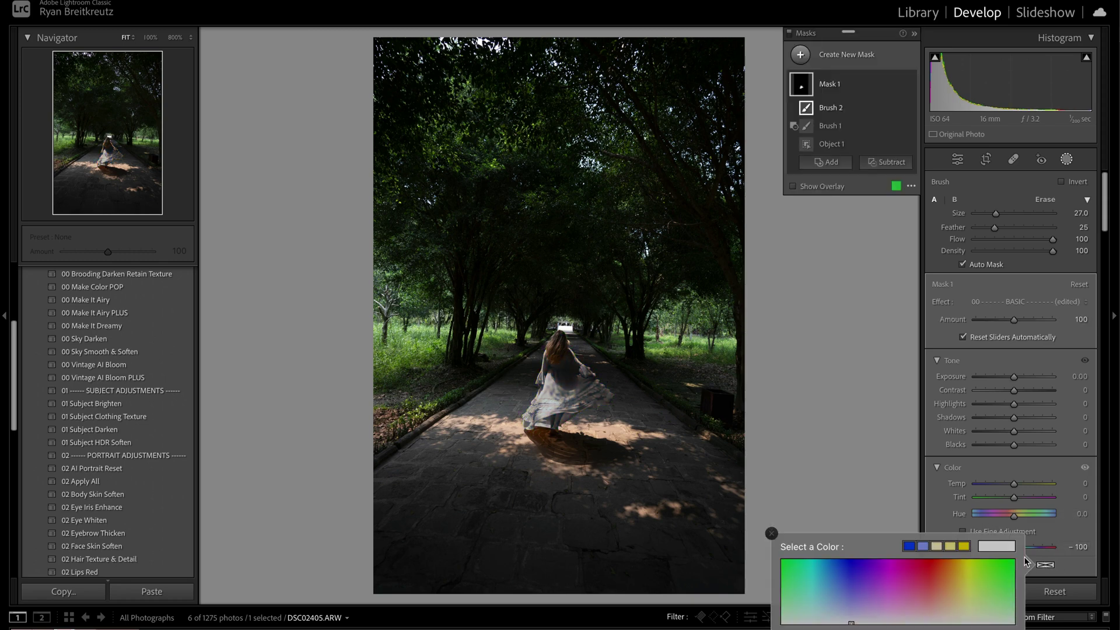
pyautogui.moveTo(890, 574); pyautogui.dragTo(843, 585)
pyautogui.click(927, 560)
pyautogui.click(771, 534)
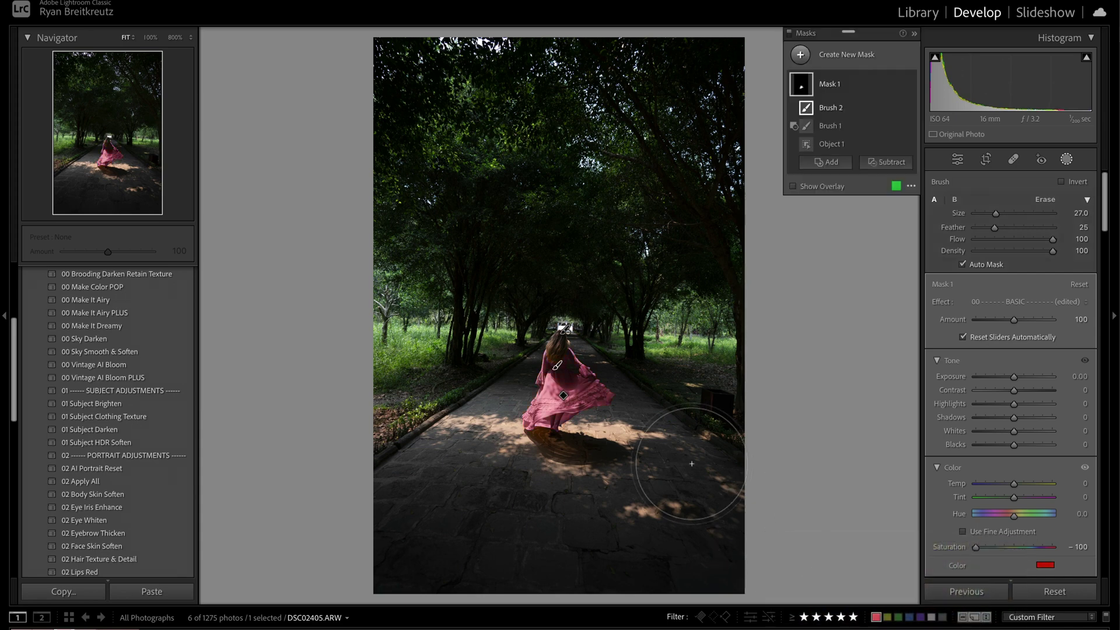
pyautogui.moveTo(1012, 378)
pyautogui.mouseDown()
pyautogui.moveTo(997, 379)
pyautogui.moveTo(1008, 379)
pyautogui.mouseUp()
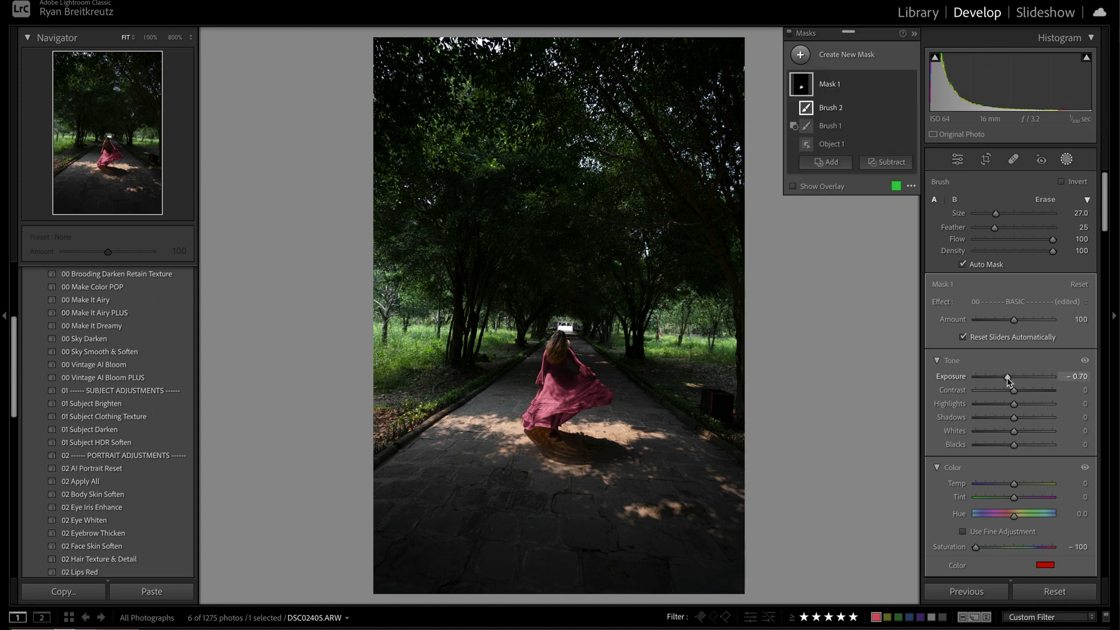
pyautogui.doubleClick(1006, 377)
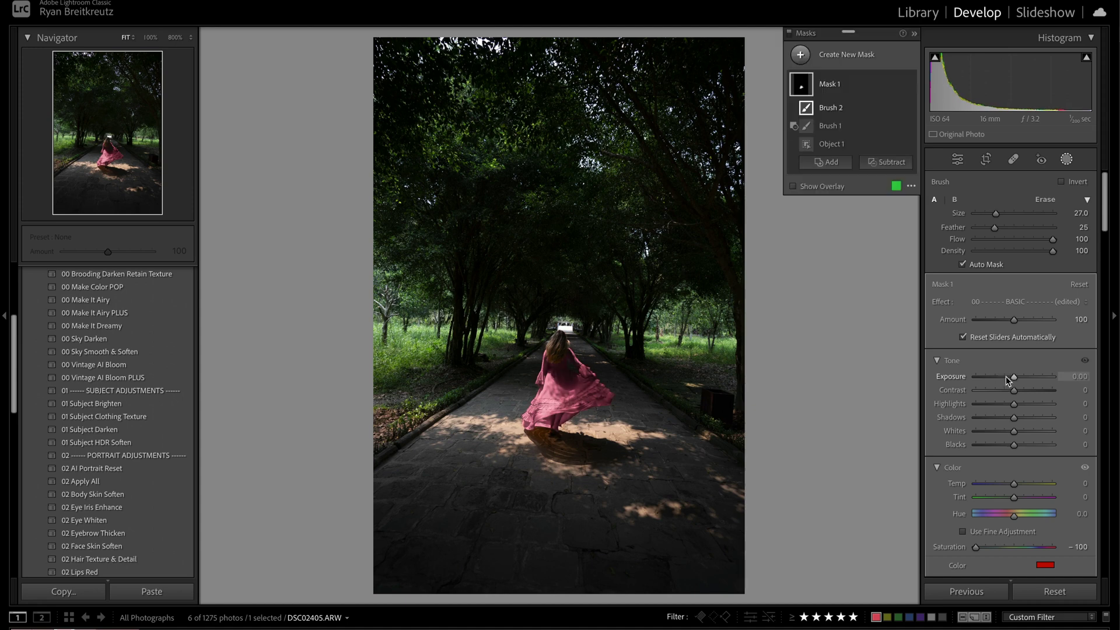
# Step: Duplicate Mask 1 twice, creating Mask 1 Copy and Mask 1 Copy 2
pyautogui.click(896, 84)
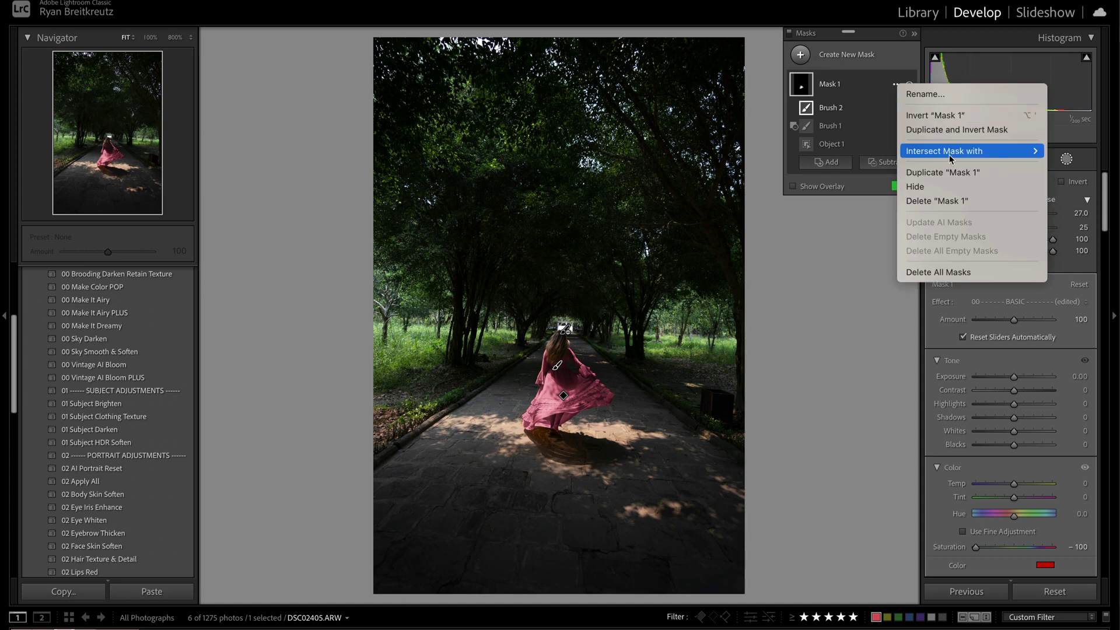
pyautogui.click(943, 172)
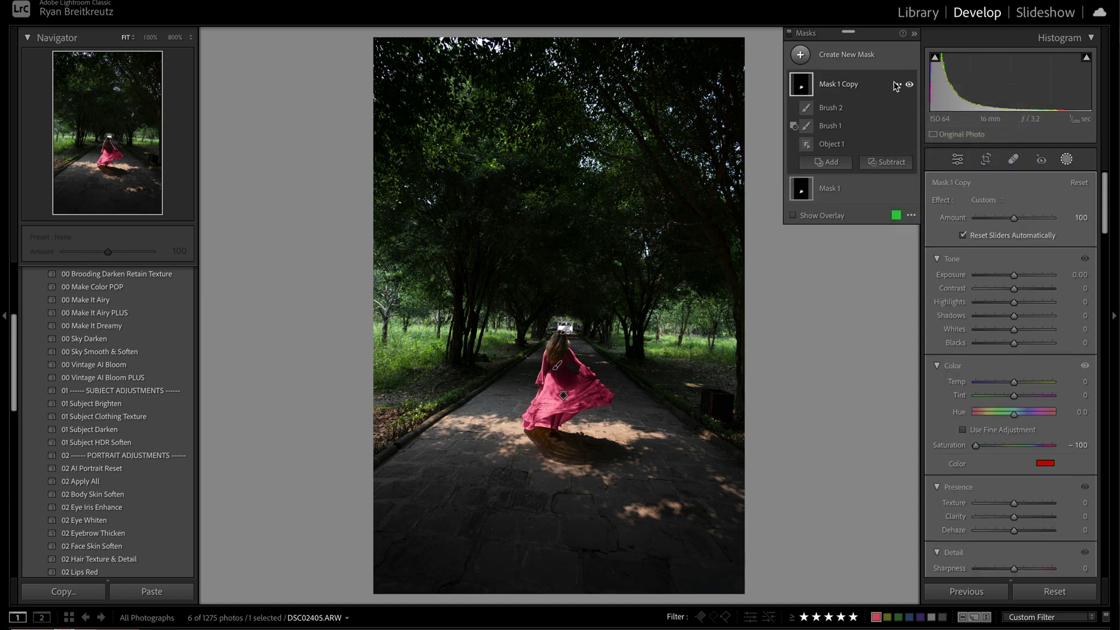
pyautogui.click(896, 85)
pyautogui.click(955, 167)
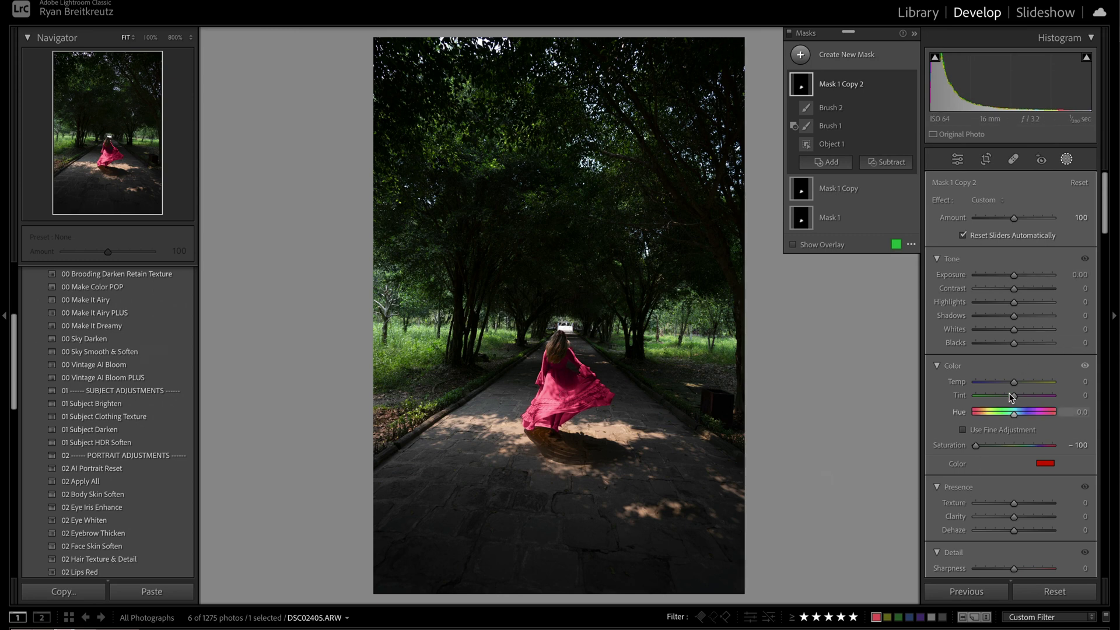
# Step: On Mask 1 Copy 2 set Exposure -3.29, Shadows -34, Whites 100, Highlights 74, Contrast -64
pyautogui.moveTo(1011, 275); pyautogui.dragTo(999, 276)
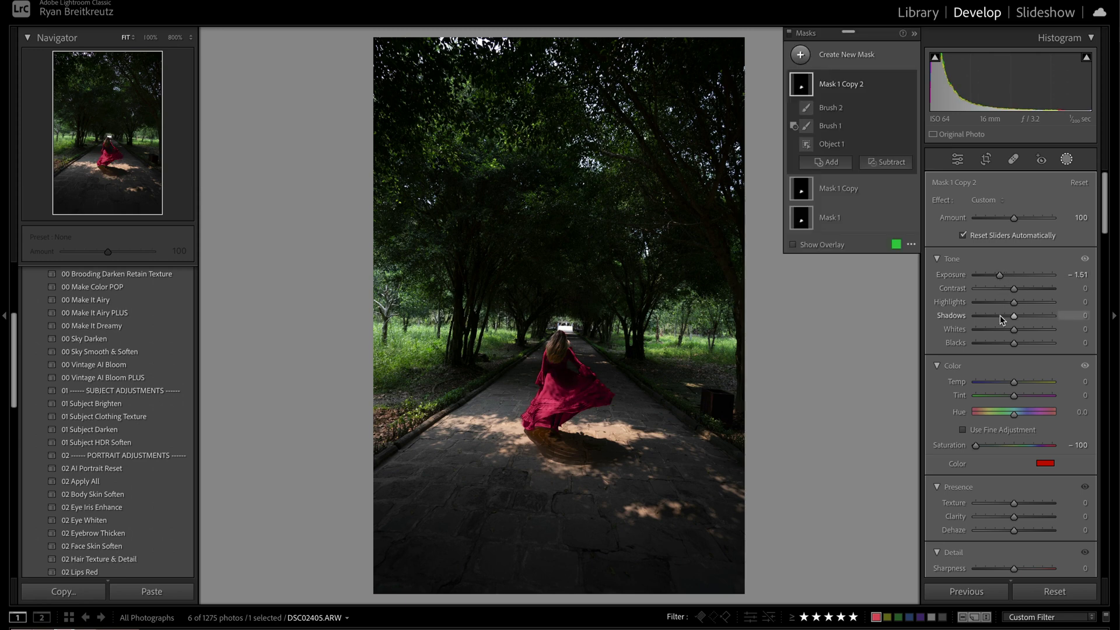
pyautogui.moveTo(1000, 317); pyautogui.dragTo(1037, 333)
pyautogui.moveTo(999, 274); pyautogui.dragTo(982, 275)
pyautogui.moveTo(1031, 330); pyautogui.dragTo(1060, 330)
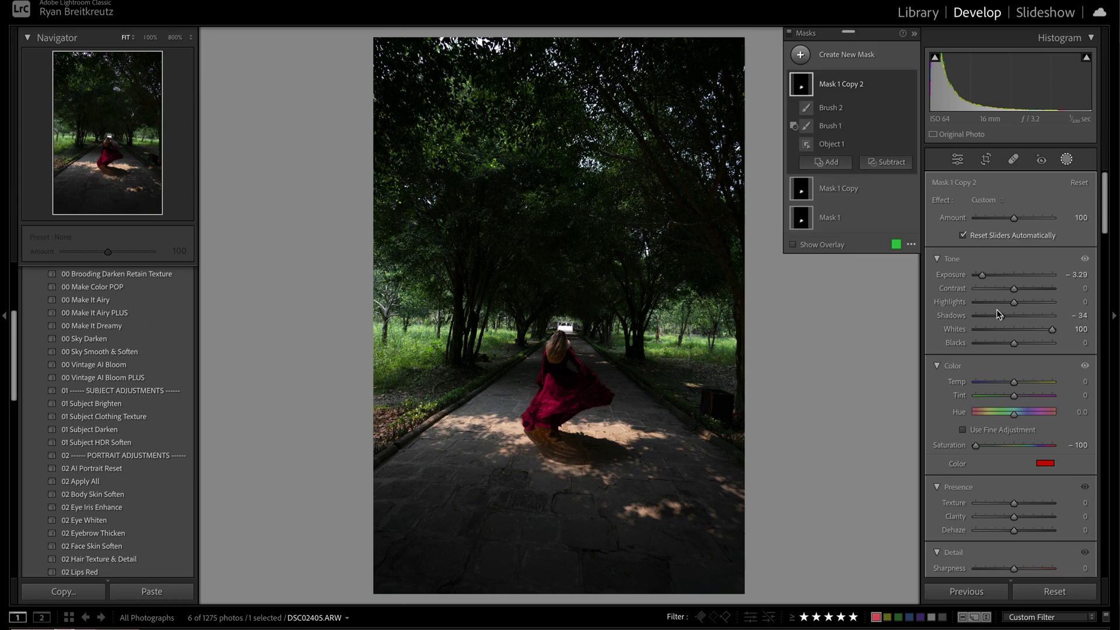
pyautogui.moveTo(1014, 302); pyautogui.dragTo(1041, 304)
pyautogui.moveTo(1013, 288)
pyautogui.mouseDown()
pyautogui.moveTo(965, 290)
pyautogui.moveTo(993, 289)
pyautogui.mouseUp()
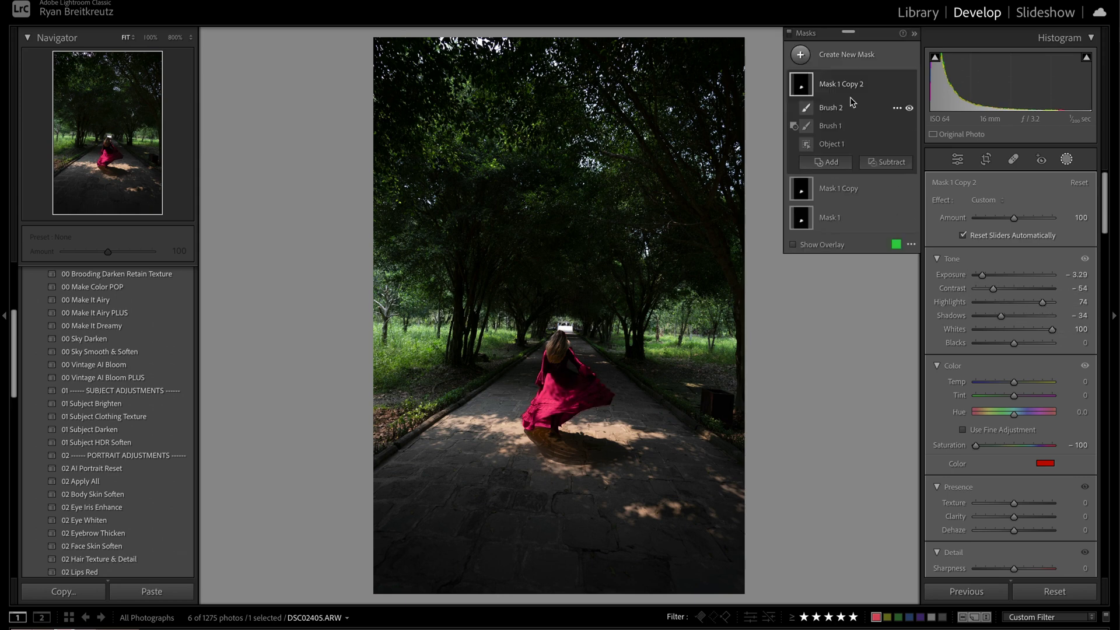
# Step: Delete Mask 1 Copy and Mask 1, then set Mask 1 Copy 2 to Temp 100 and Tint 96
pyautogui.rightClick(896, 191)
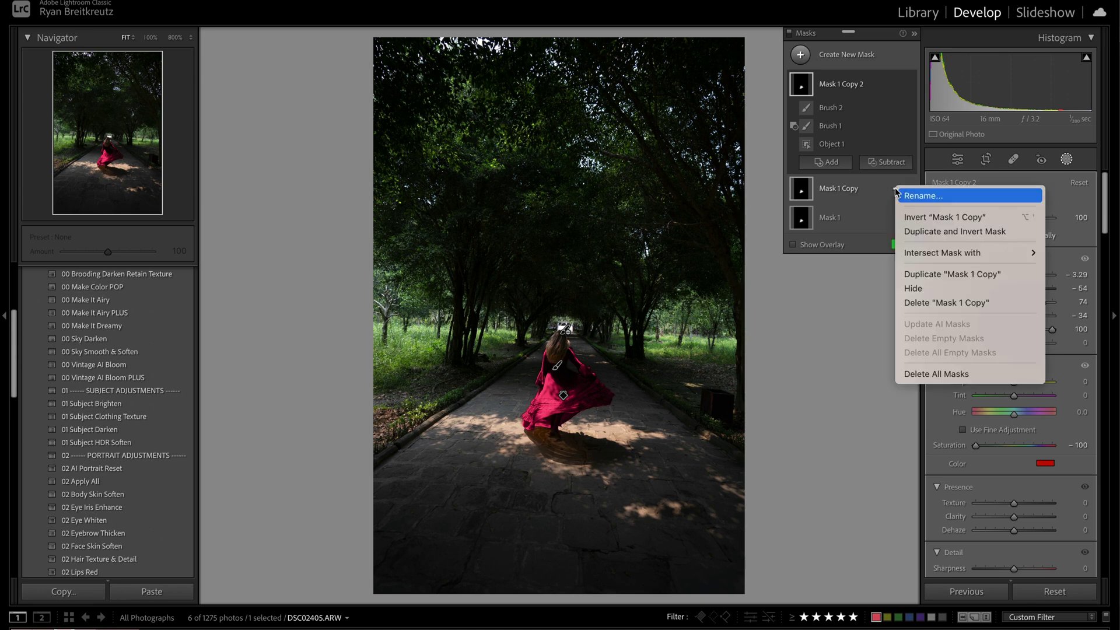
pyautogui.click(971, 374)
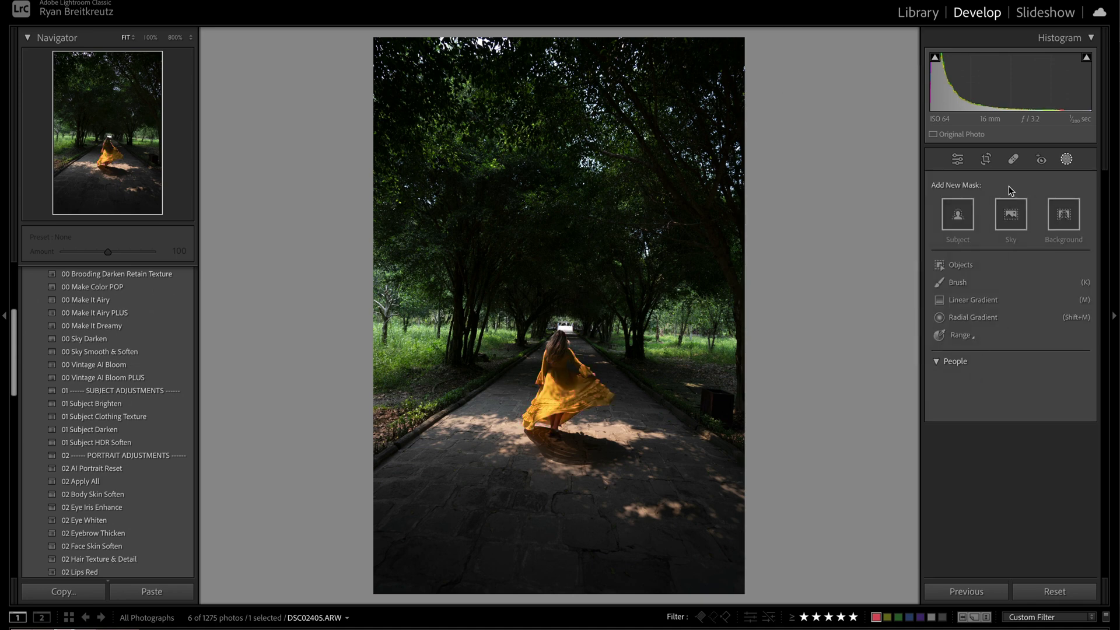
pyautogui.hotkey('ctrl', 'z')
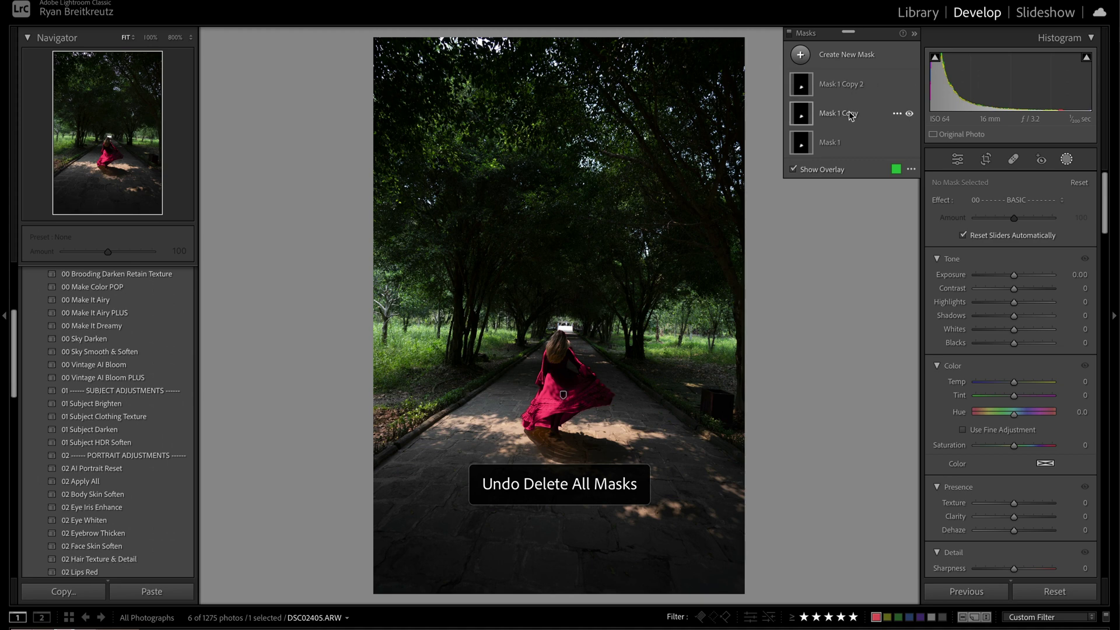
pyautogui.click(896, 115)
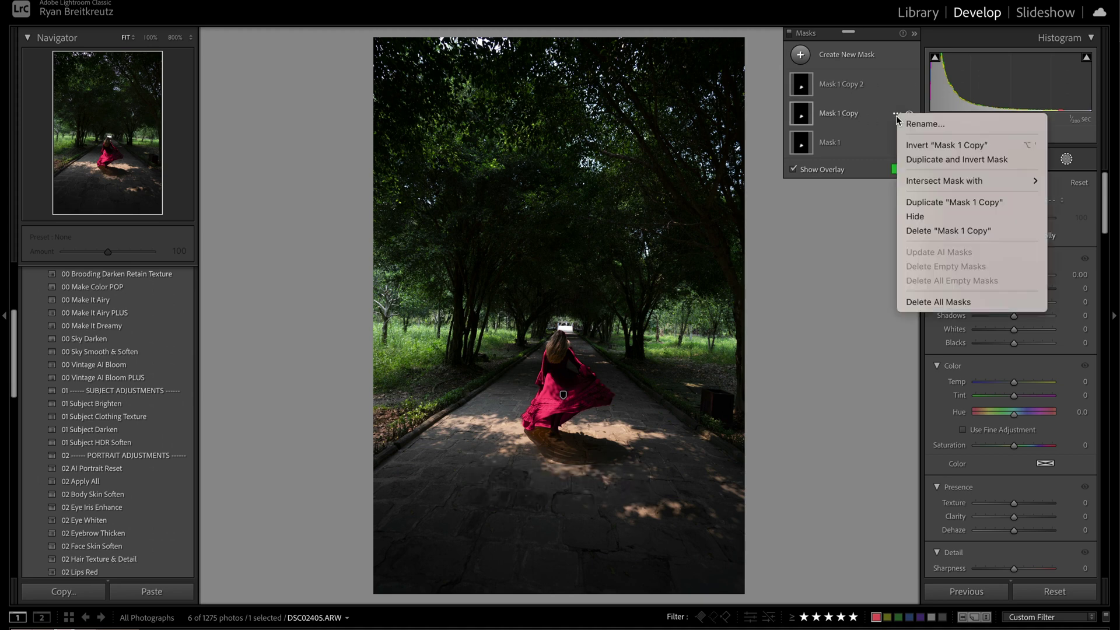
pyautogui.click(971, 231)
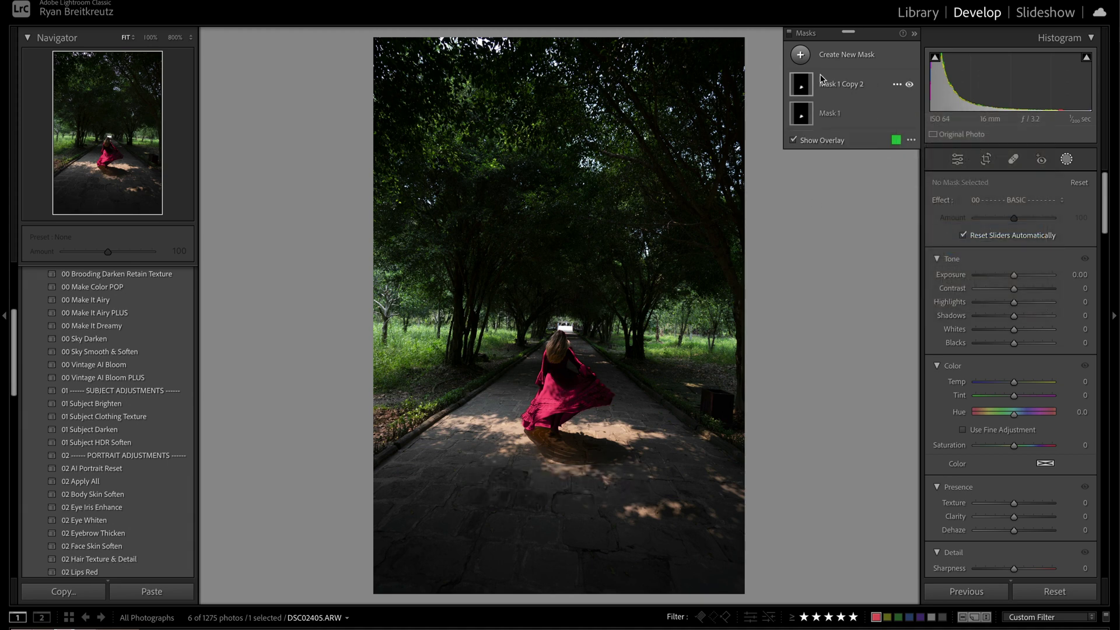
pyautogui.click(897, 113)
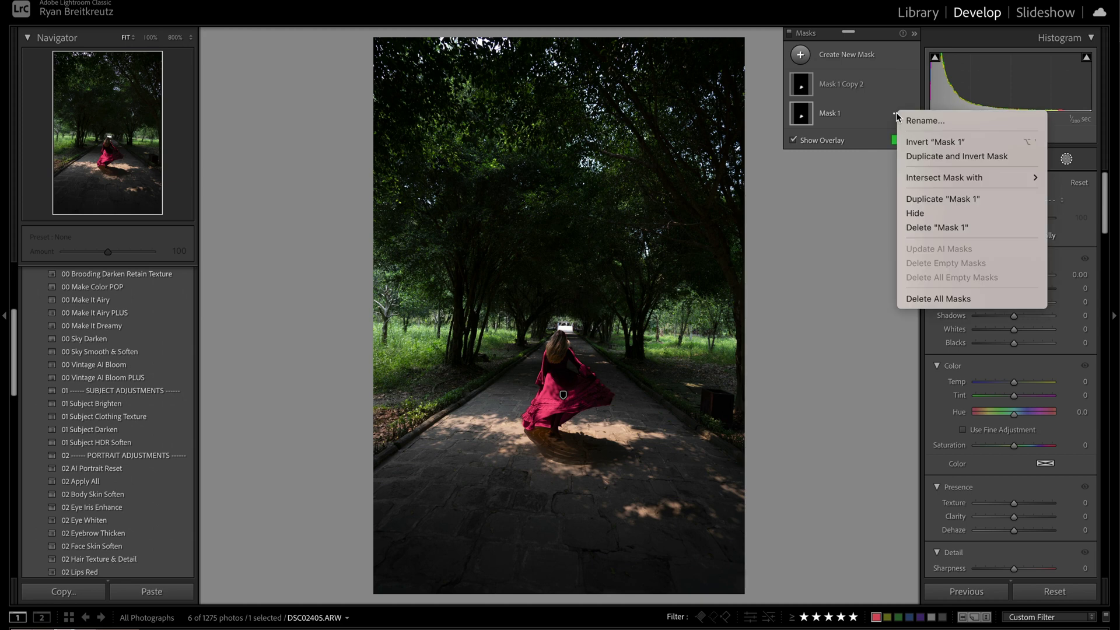
pyautogui.click(958, 230)
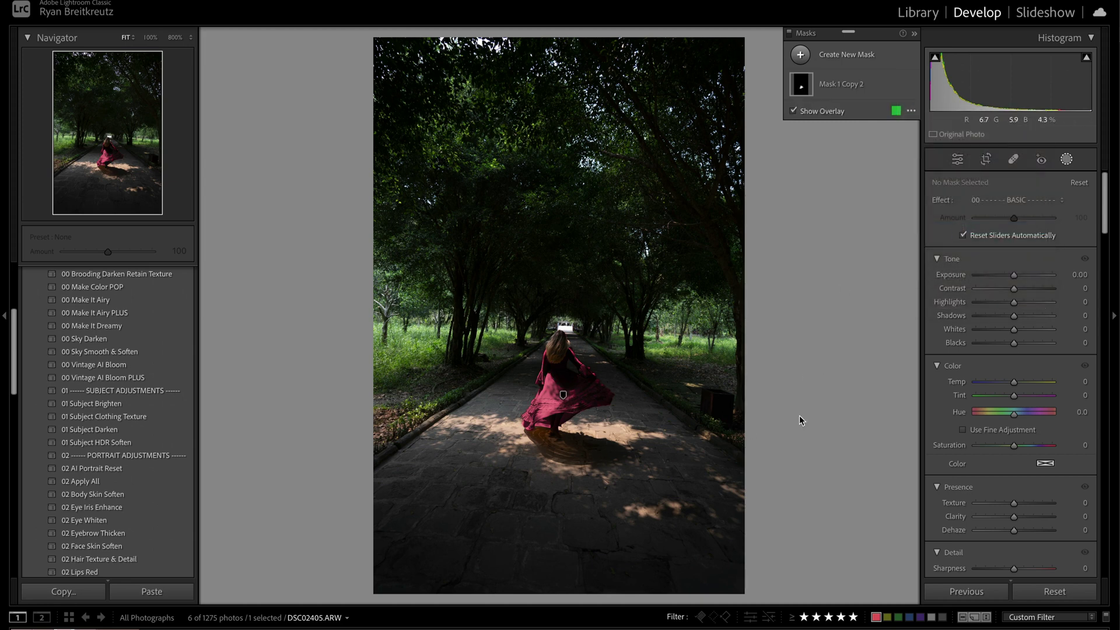
pyautogui.click(846, 86)
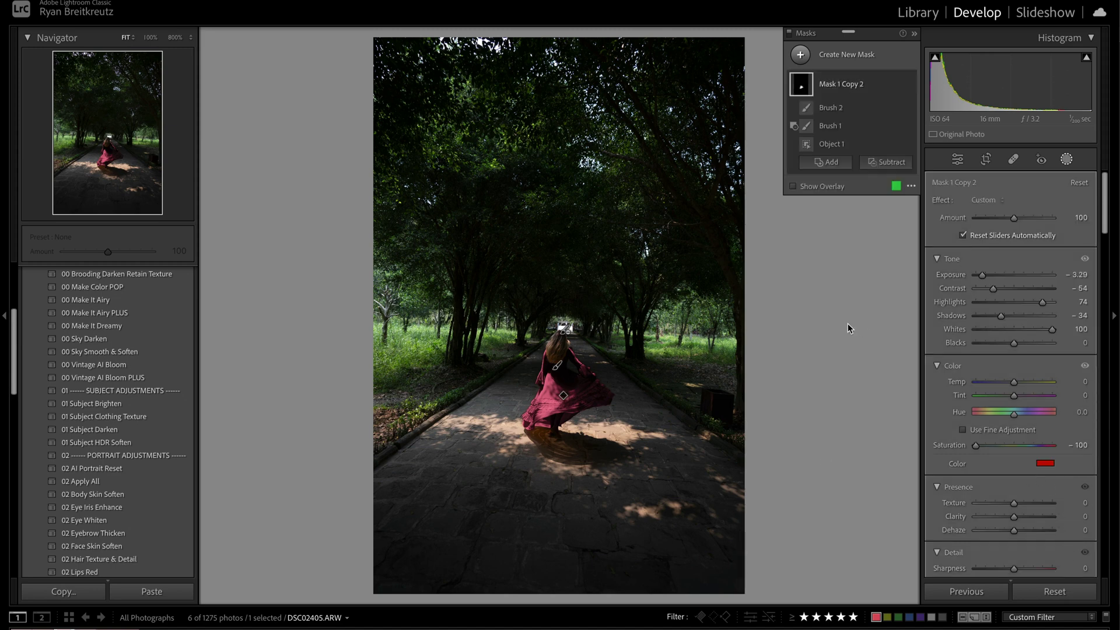
pyautogui.moveTo(1016, 394); pyautogui.dragTo(1068, 387)
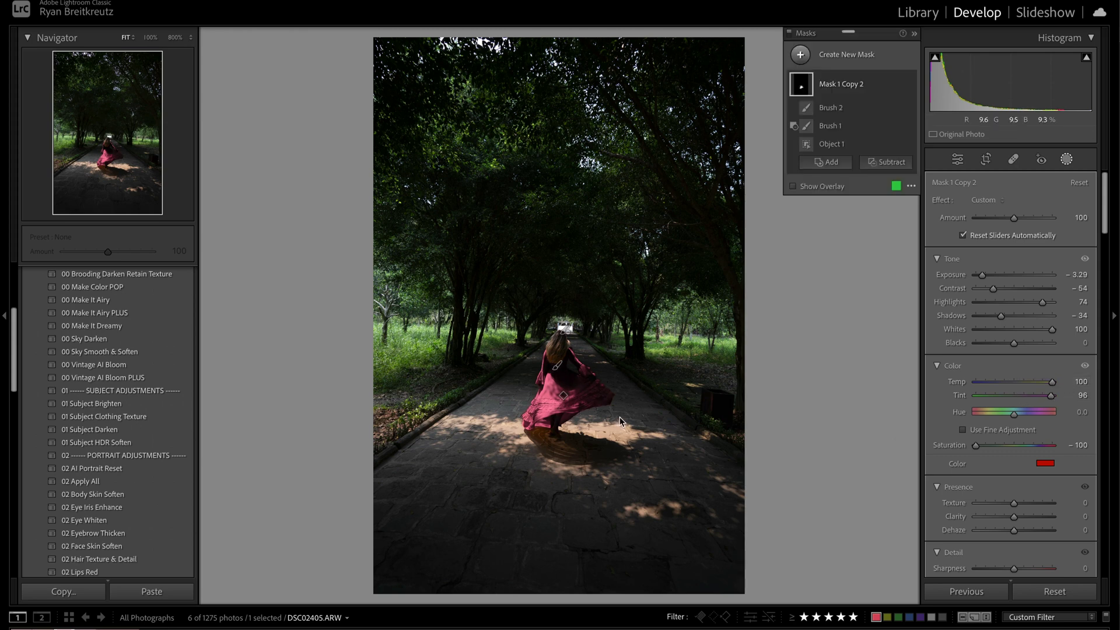
# Step: Duplicate Mask 1 Copy 2 and reset the new mask's Tone and Color settings
pyautogui.click(897, 83)
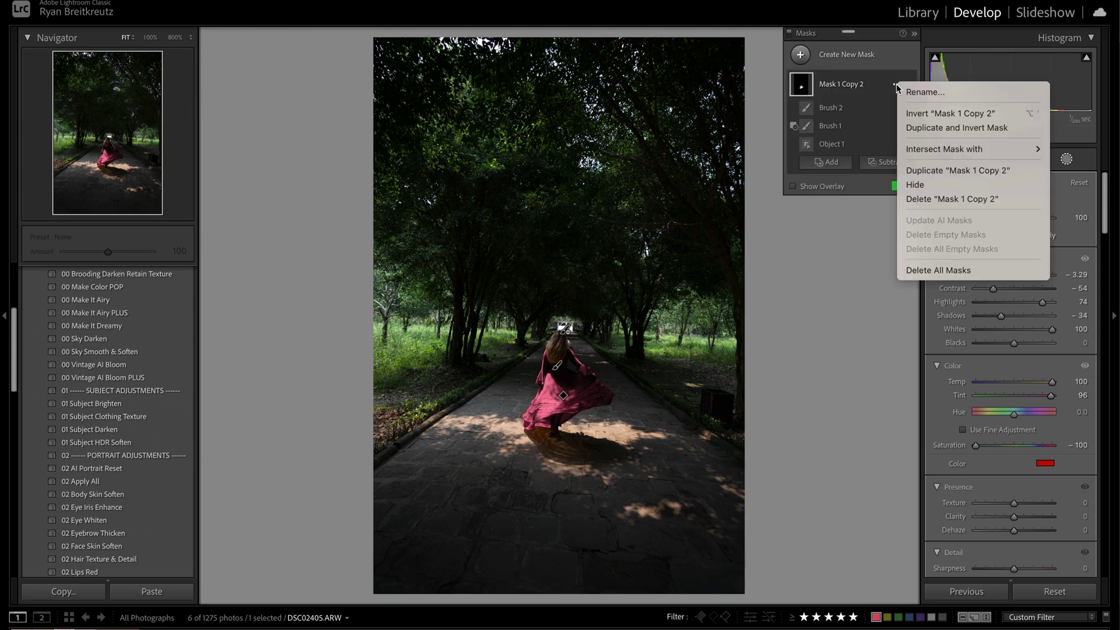
pyautogui.click(960, 172)
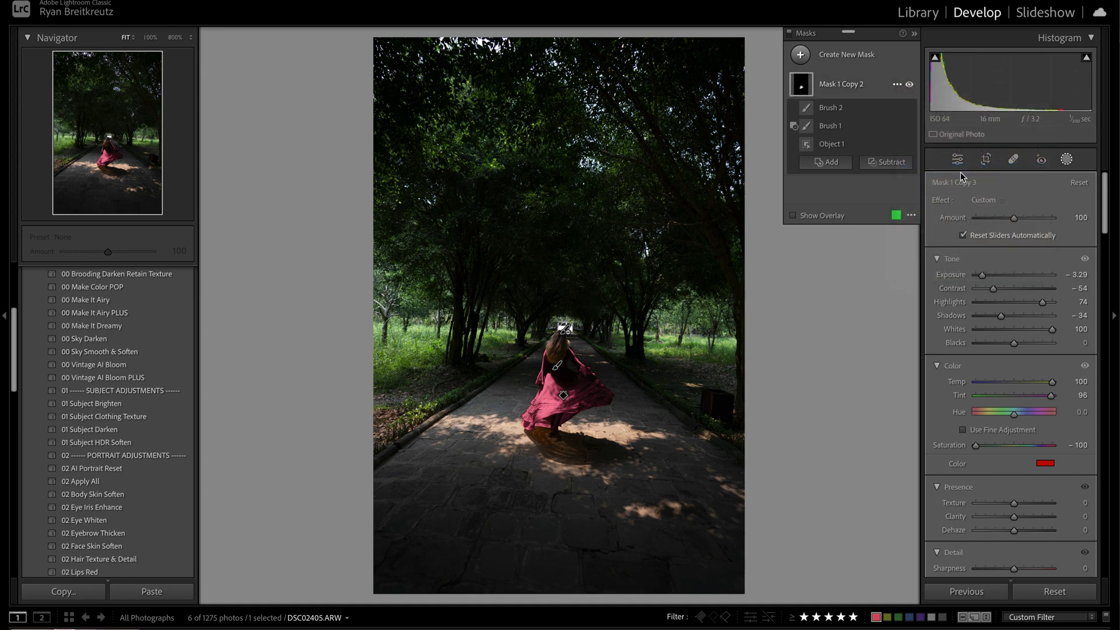
pyautogui.keyDown('alt'); pyautogui.click(962, 259); pyautogui.keyUp('alt')
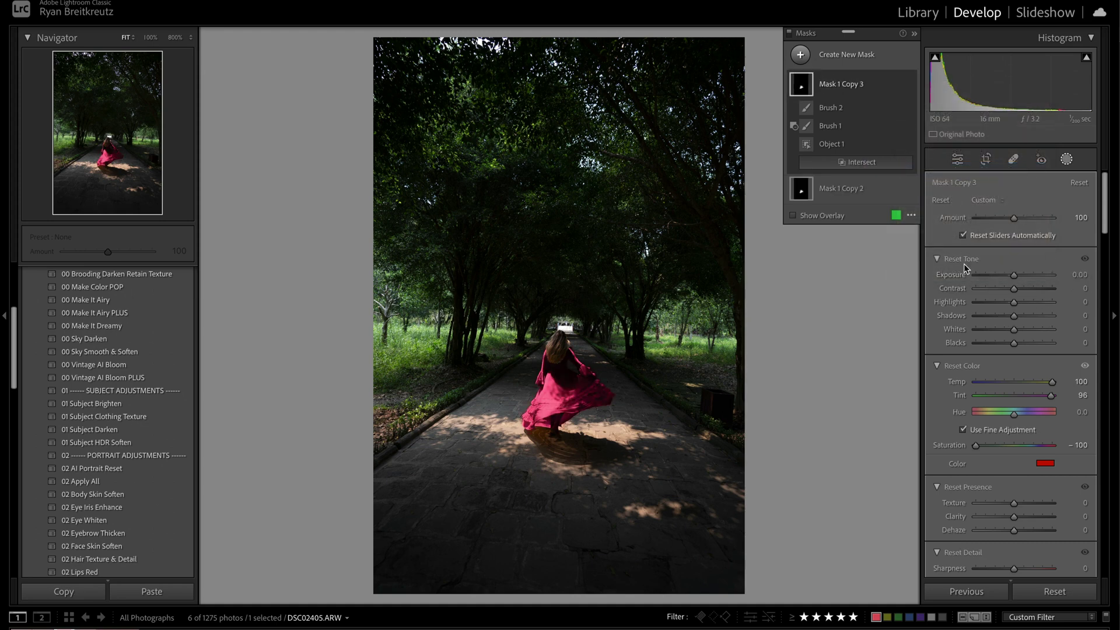
pyautogui.keyDown('alt'); pyautogui.click(962, 366); pyautogui.keyUp('alt')
pyautogui.press('o')
# Step: Give the new mask Saturation −100, a red tint, Shadows 29, Blacks −12 and Contrast −100, then exit masking
pyautogui.moveTo(1013, 445); pyautogui.dragTo(928, 453)
pyautogui.click(1033, 464)
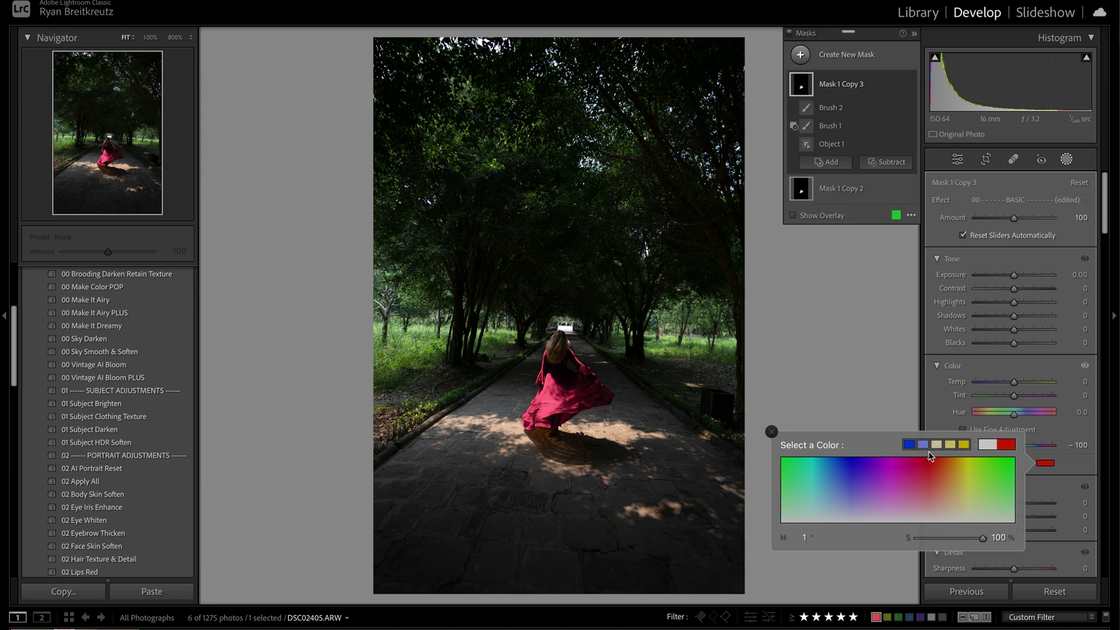
pyautogui.click(771, 432)
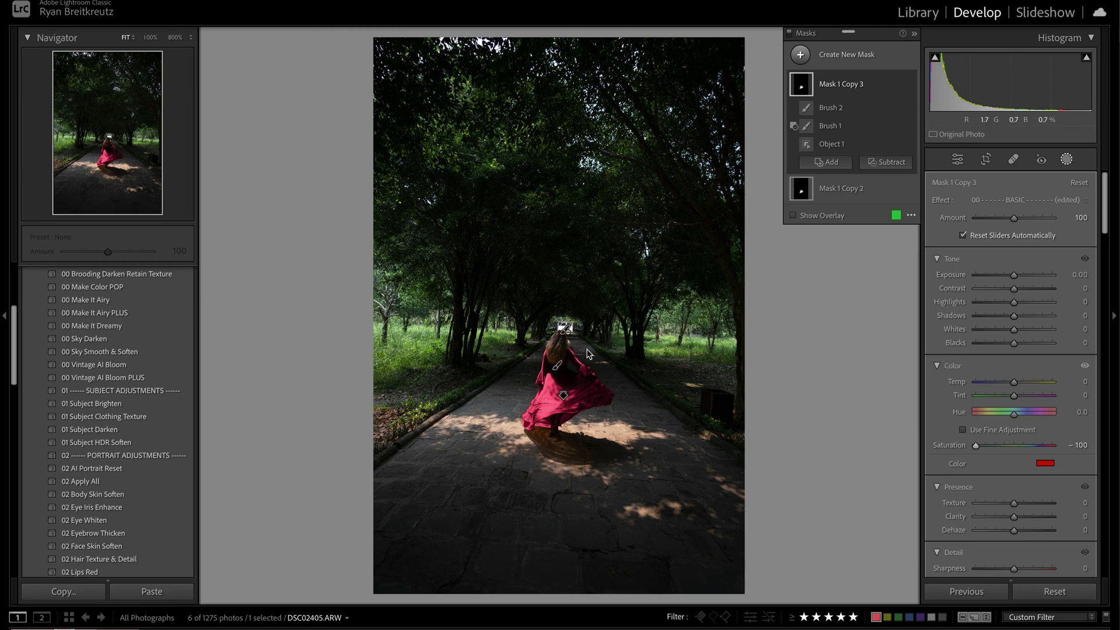
pyautogui.moveTo(1015, 316); pyautogui.dragTo(1011, 345)
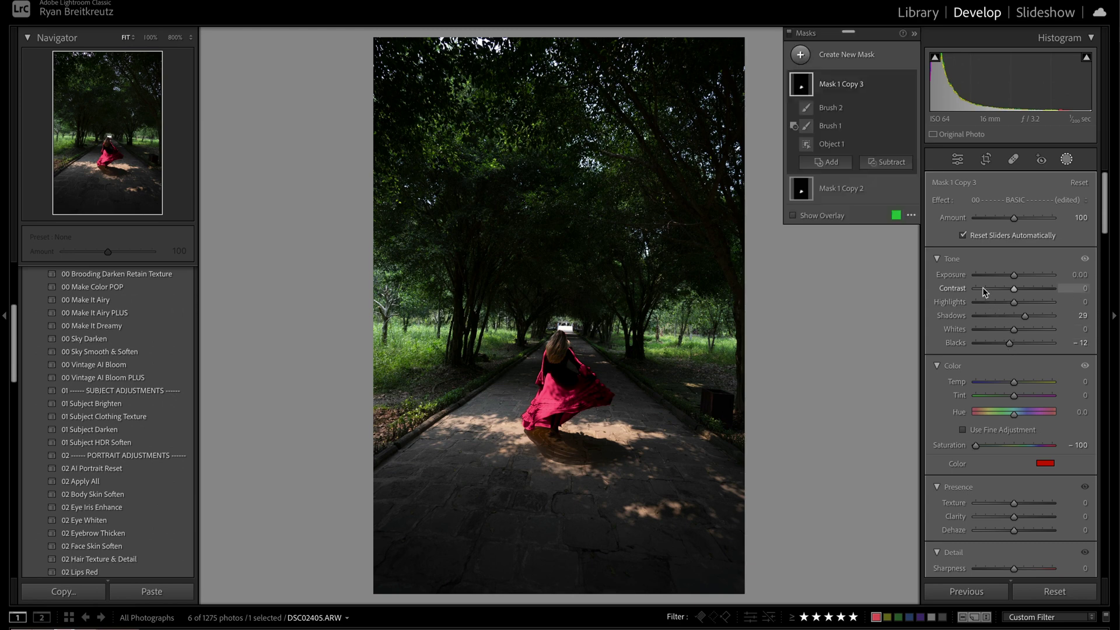
pyautogui.moveTo(985, 288); pyautogui.dragTo(971, 291)
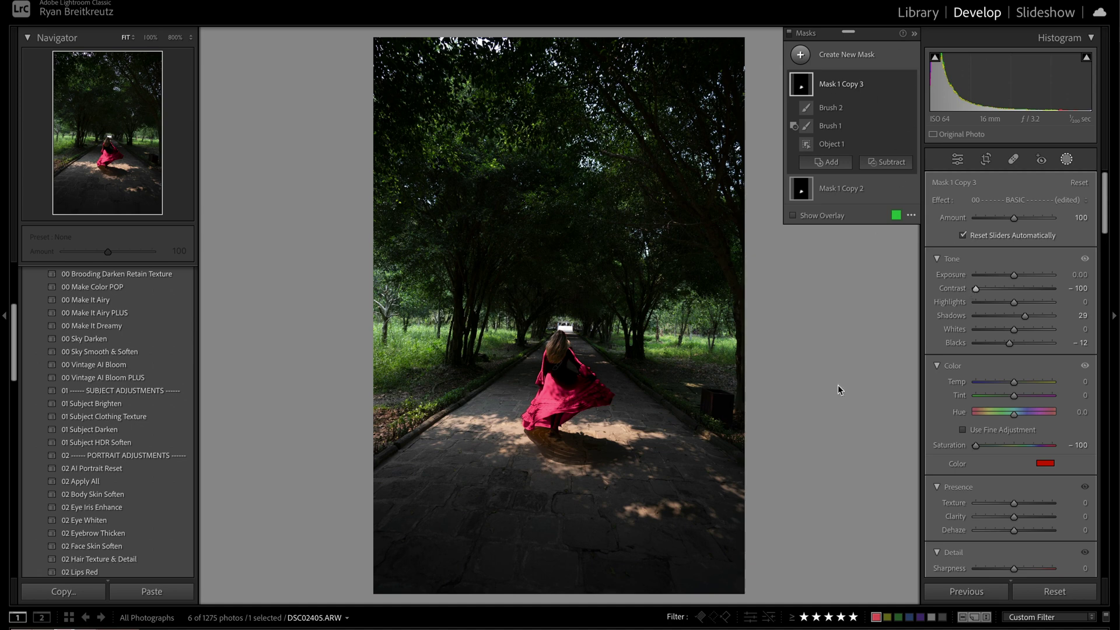
pyautogui.hotkey('shift', 'w')
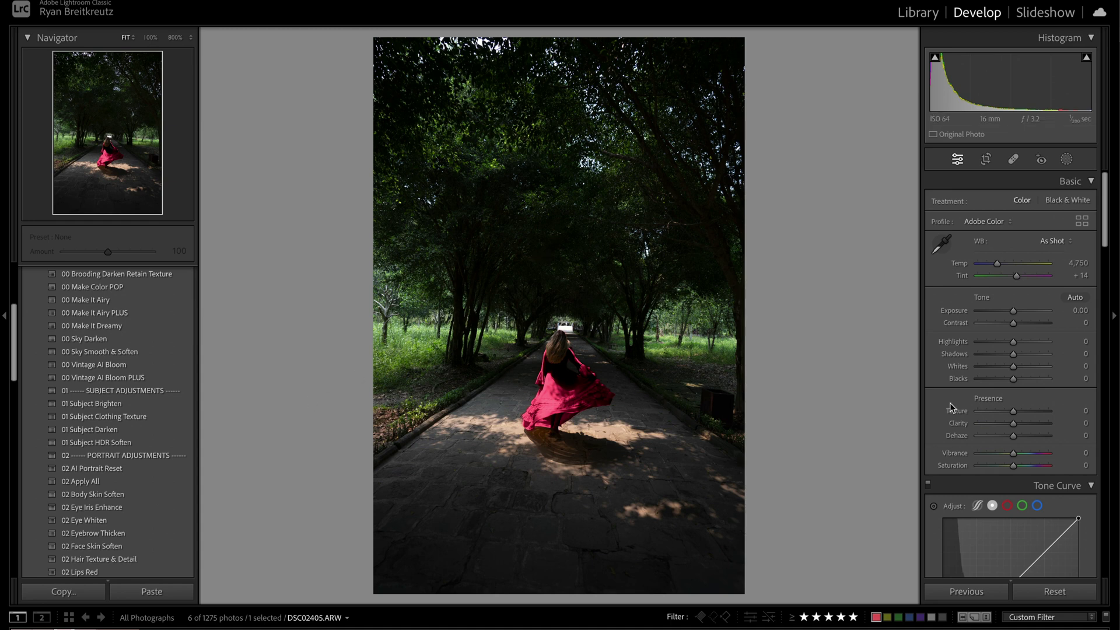
# Step: Apply the SE 002 M&C Warm preset from SE 00 Moody & Cinematic at Amount 89
pyautogui.scroll(5, 125, 363)
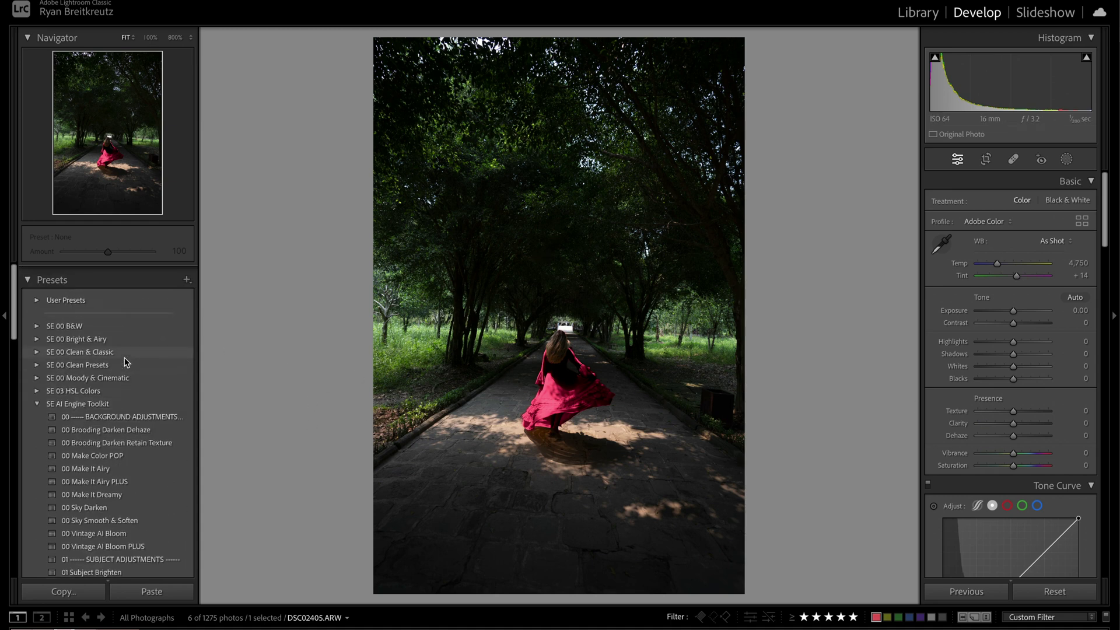
pyautogui.click(38, 397)
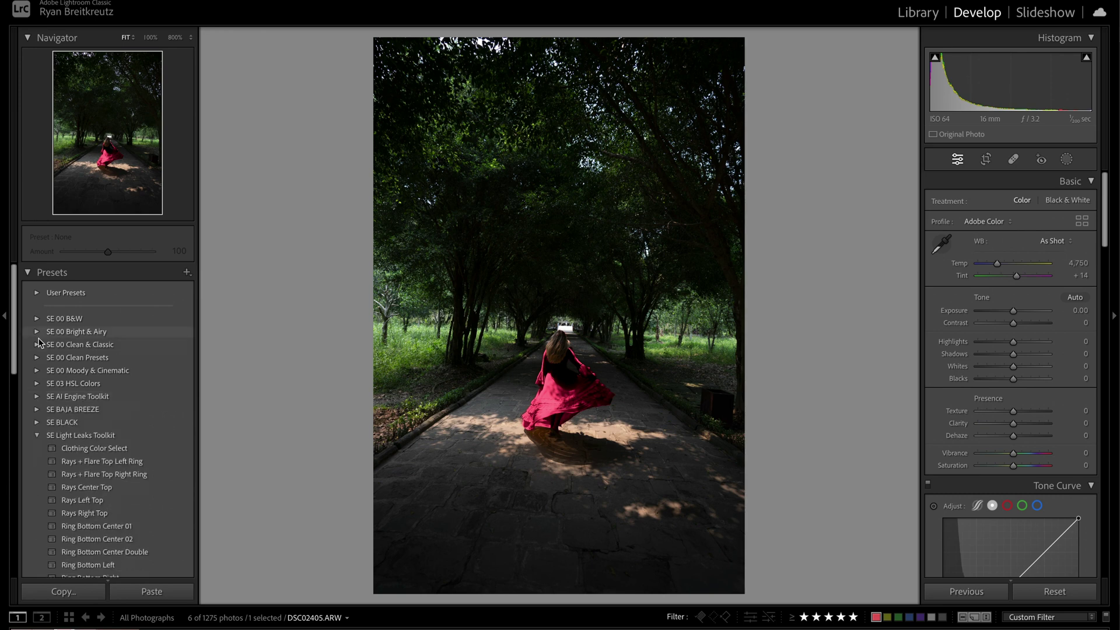
pyautogui.click(36, 371)
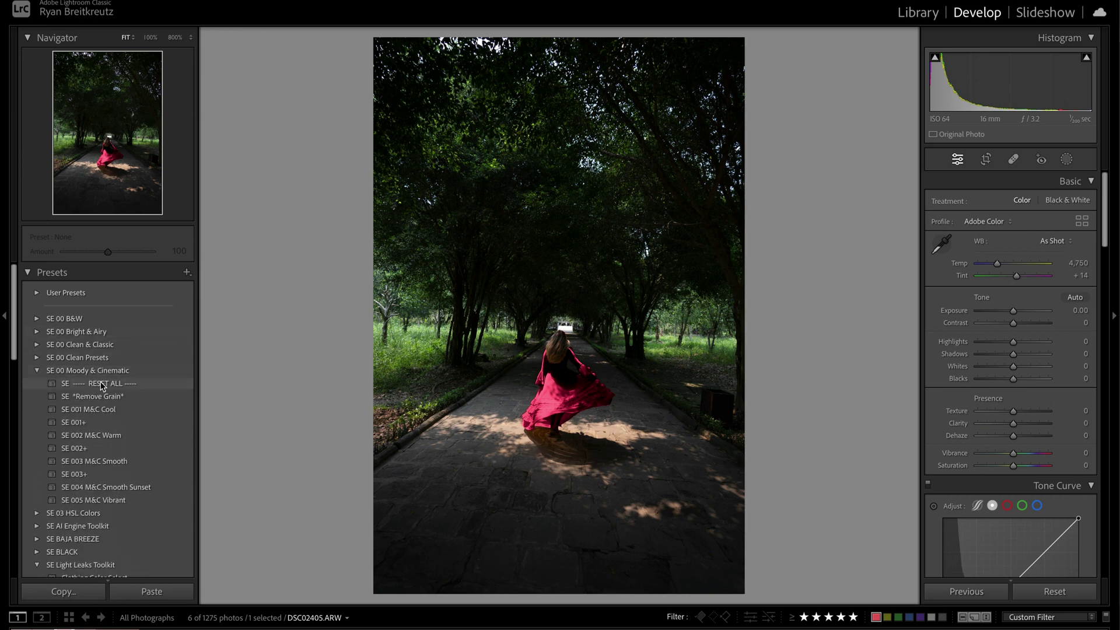
pyautogui.scroll(-3, 105, 362)
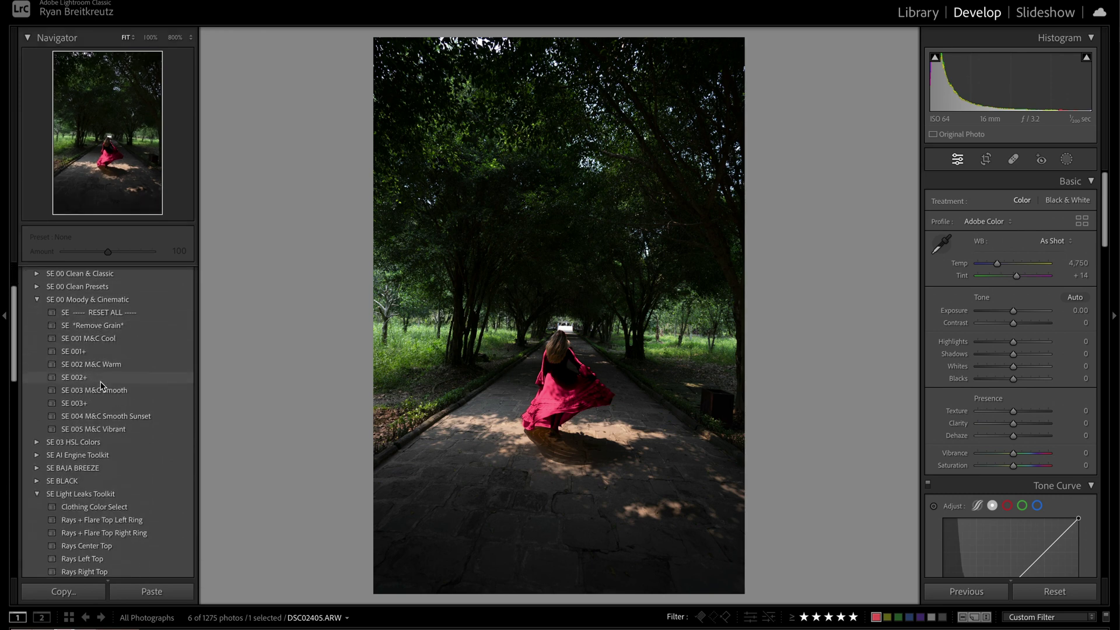
pyautogui.click(120, 333)
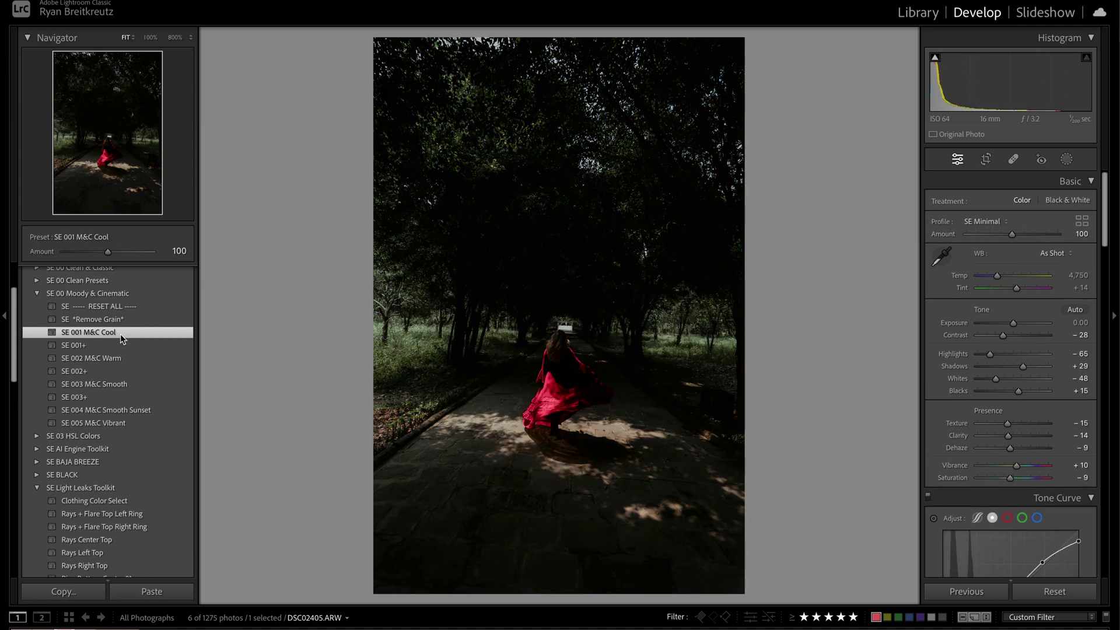
pyautogui.click(118, 359)
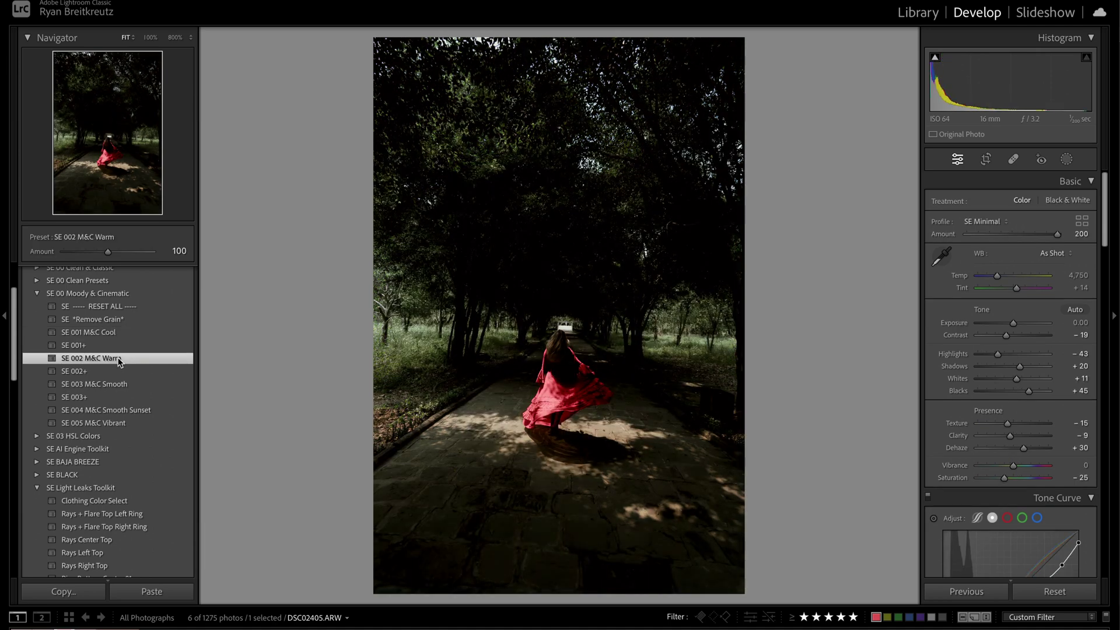
pyautogui.moveTo(83, 253); pyautogui.dragTo(103, 253)
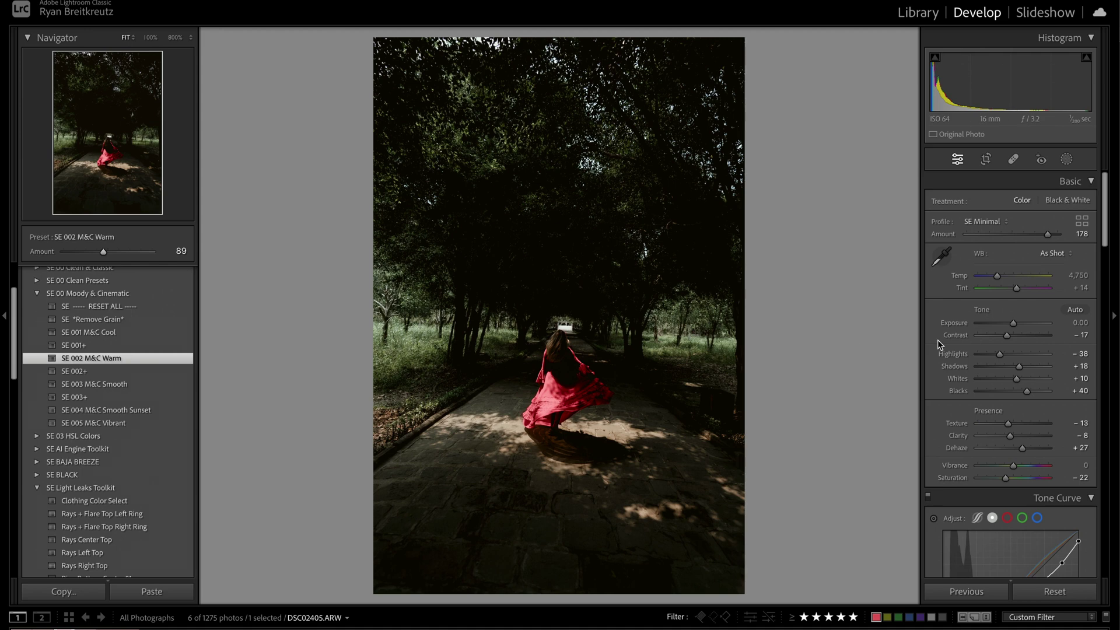
# Step: Compare with the original, then collapse Moody & Cinematic and expand the SE AI Engine Toolkit presets
pyautogui.press('\\')
pyautogui.press('\\')
pyautogui.press('\\')
pyautogui.press('\\')
pyautogui.click(37, 293)
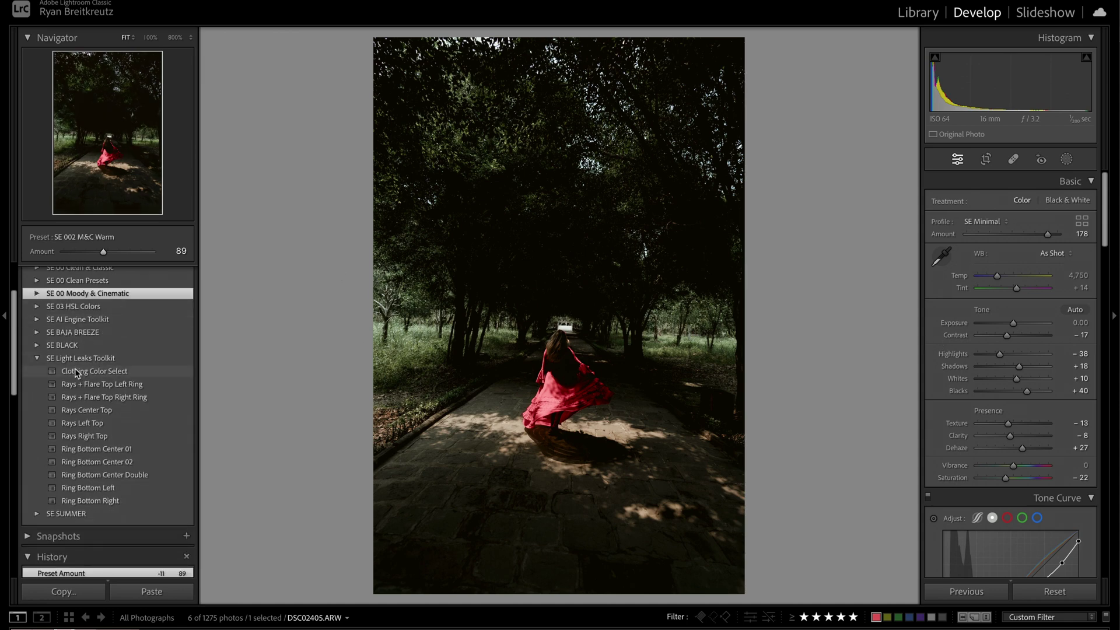
pyautogui.click(37, 319)
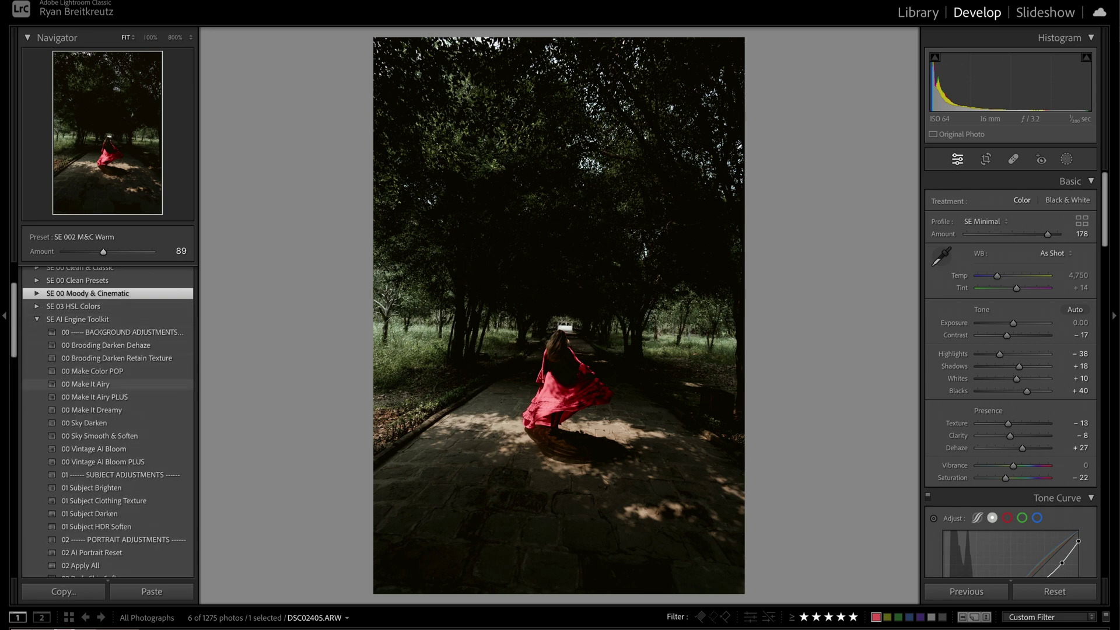
pyautogui.scroll(-5, 82, 385)
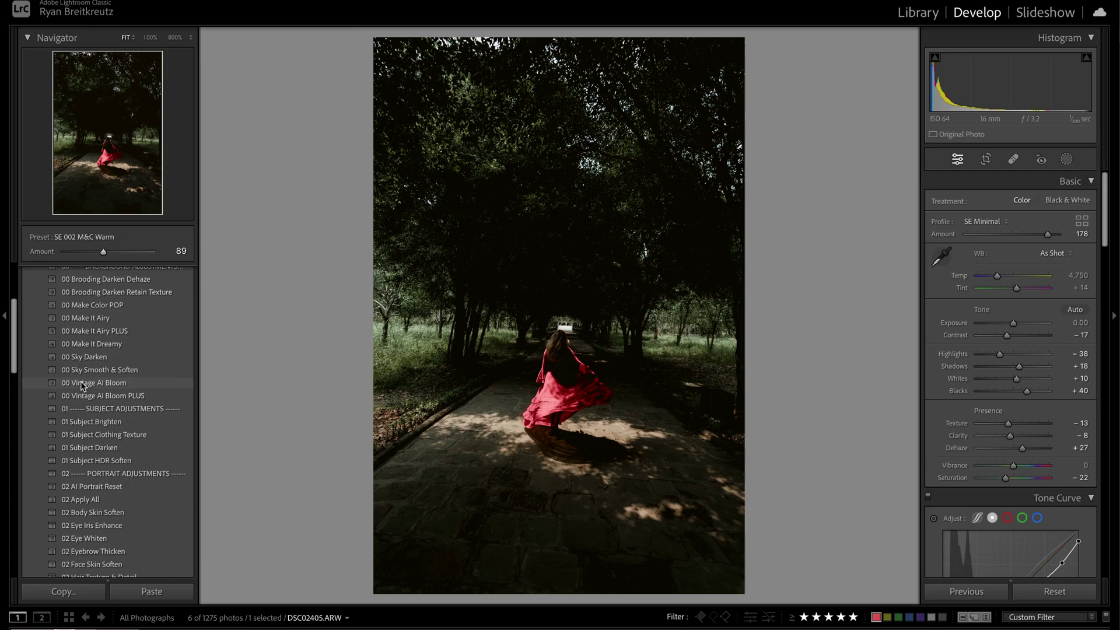